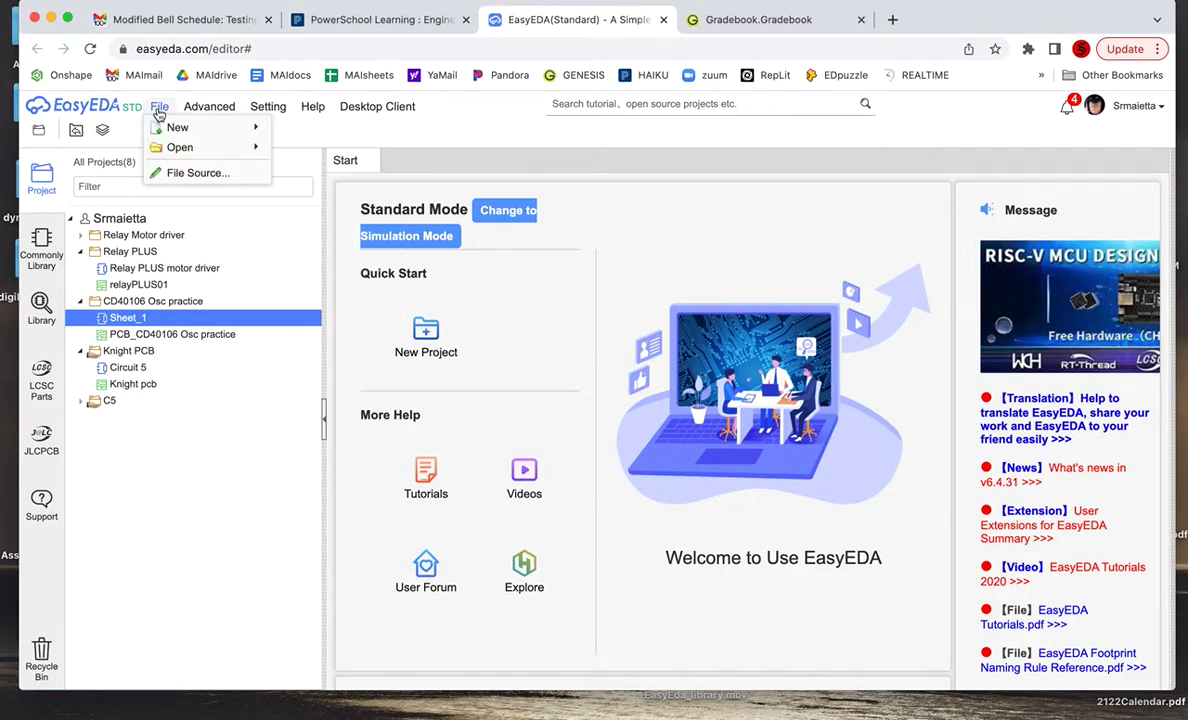
# Step: Create a new project titled "Modulated Oscillator"
pyautogui.moveTo(168, 146)
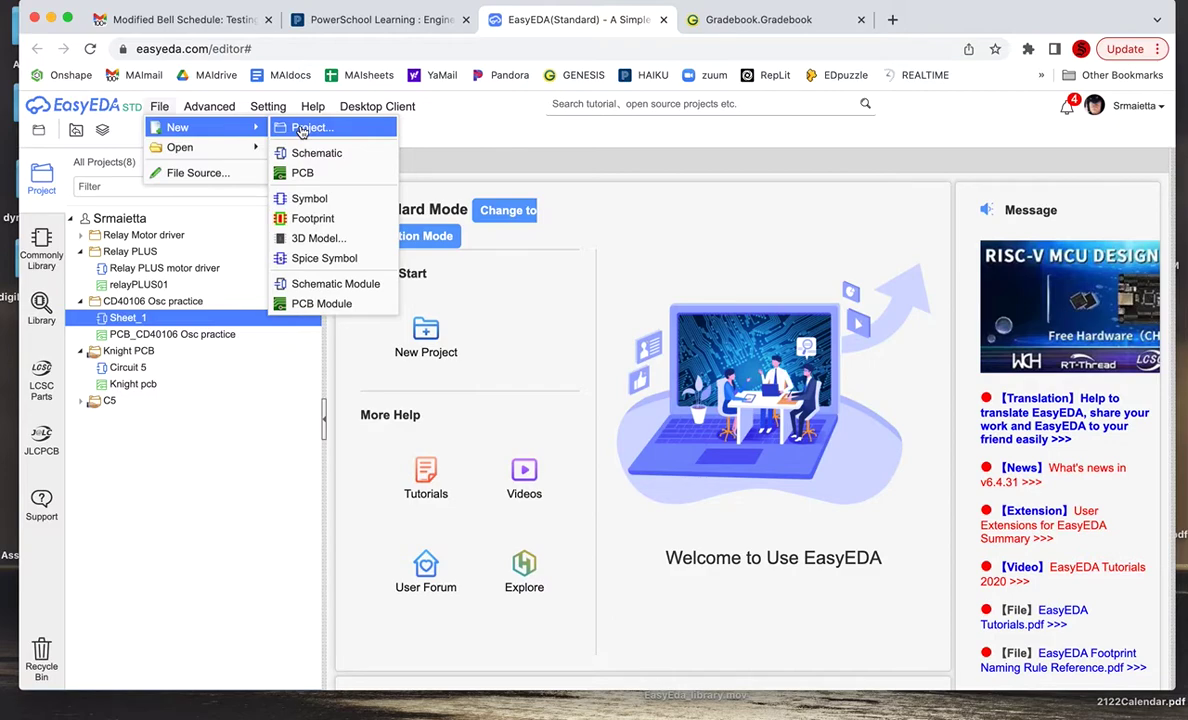
pyautogui.click(302, 129)
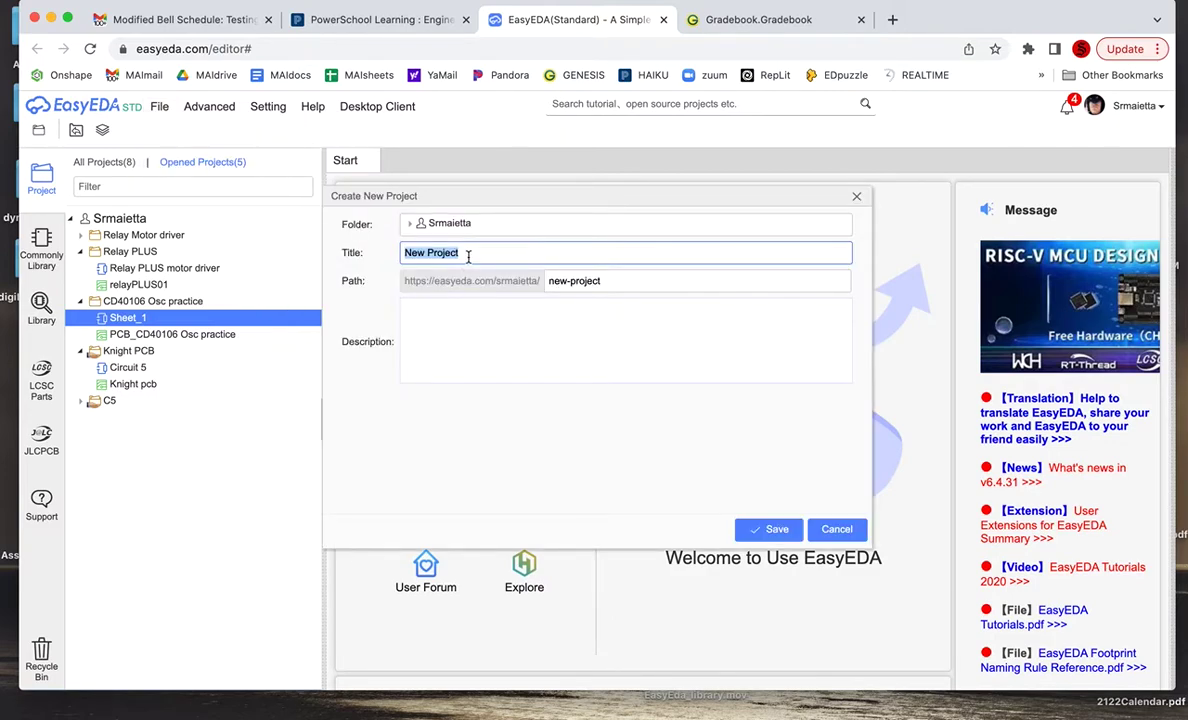
pyautogui.write('Modulated Oscillator')
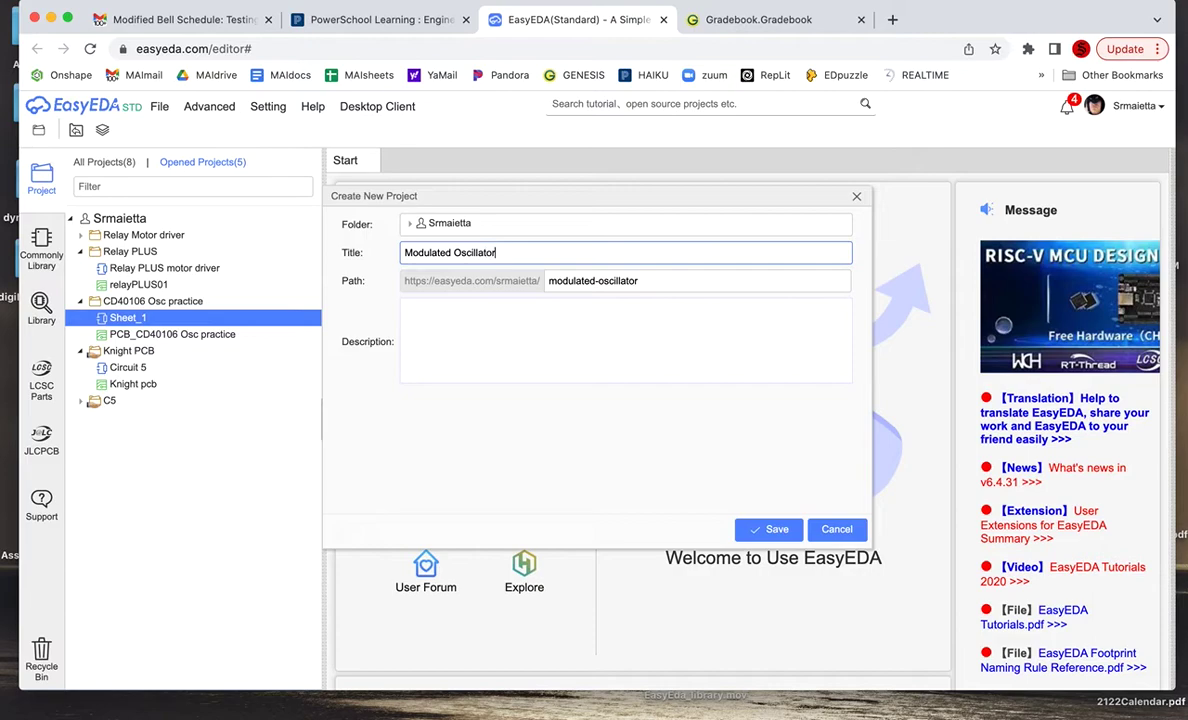
pyautogui.click(768, 531)
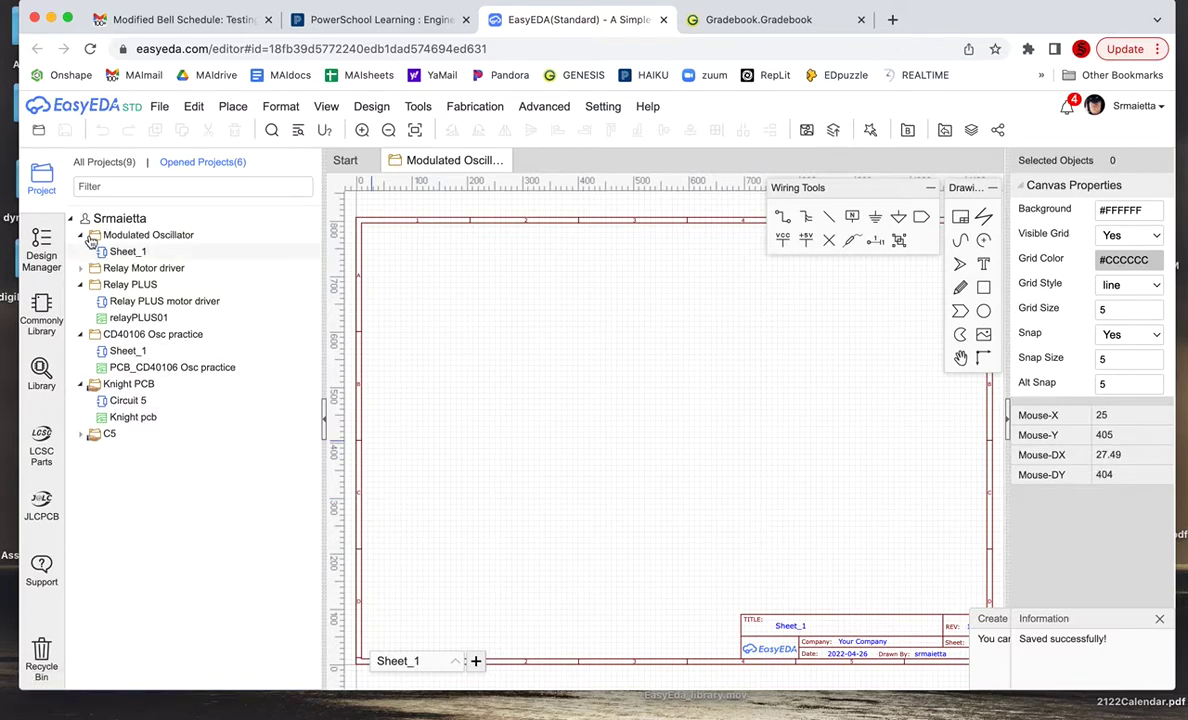
# Step: Select Sheet_1 of the new project, list all favorite symbols in the component library, and resize the library window to expose the sheet
pyautogui.click(119, 253)
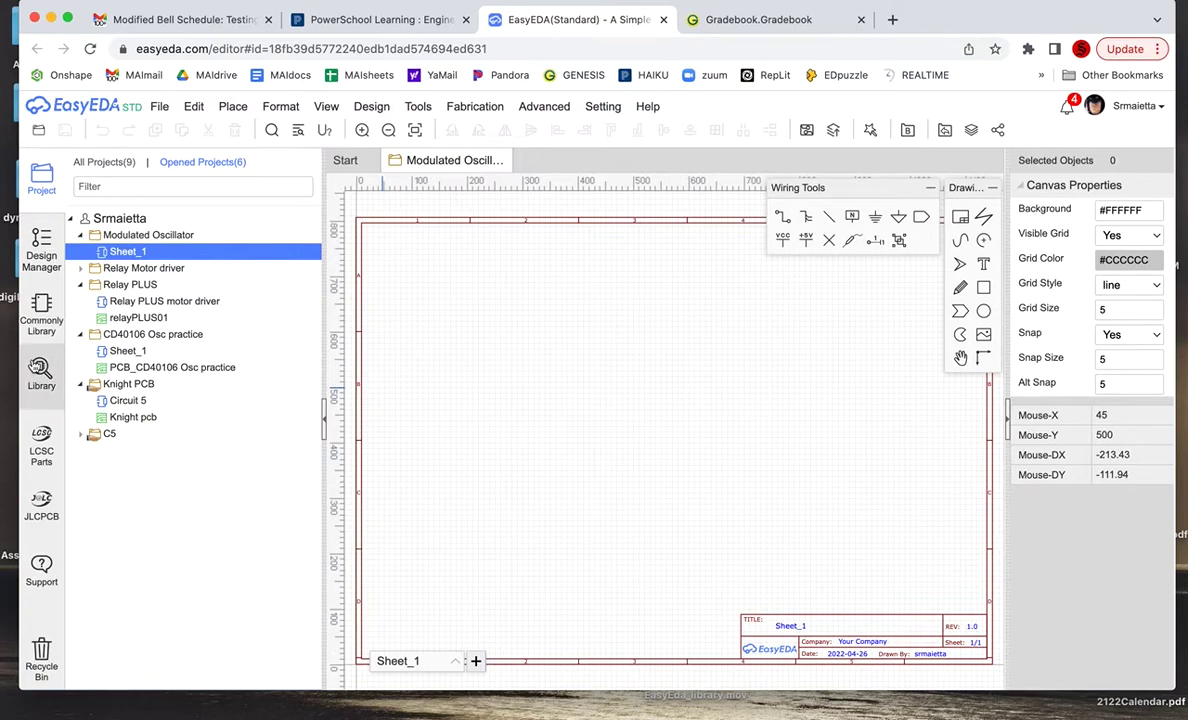
pyautogui.click(41, 370)
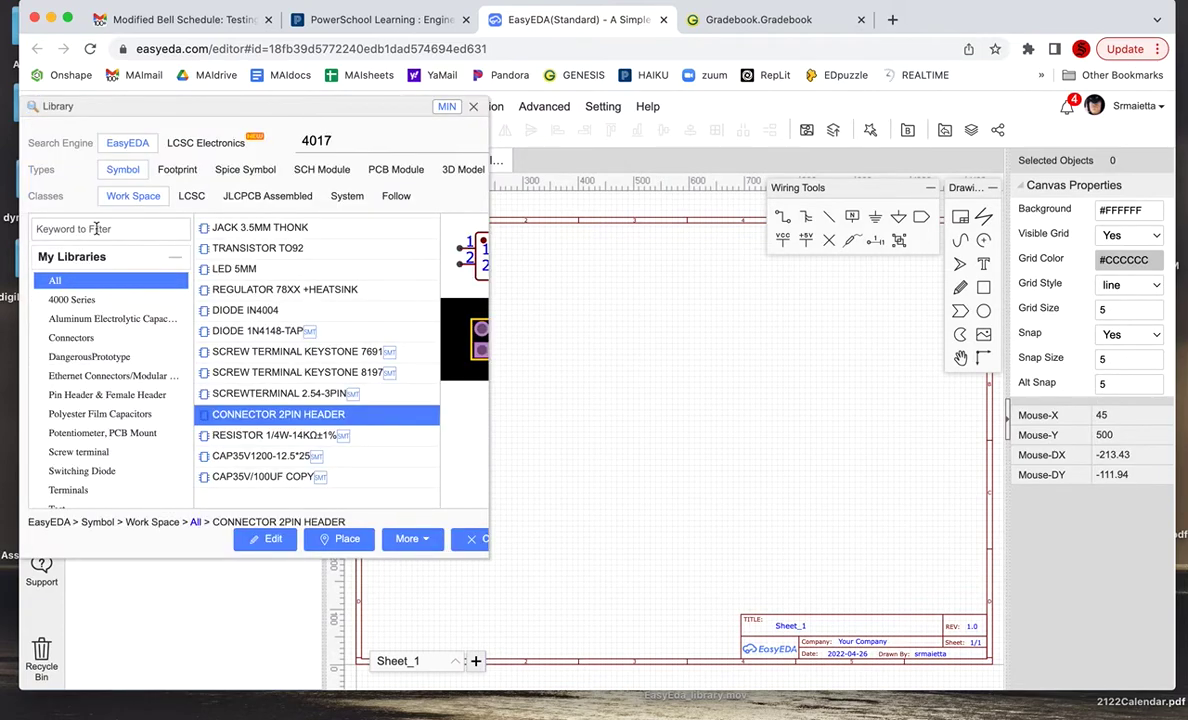
pyautogui.click(168, 258)
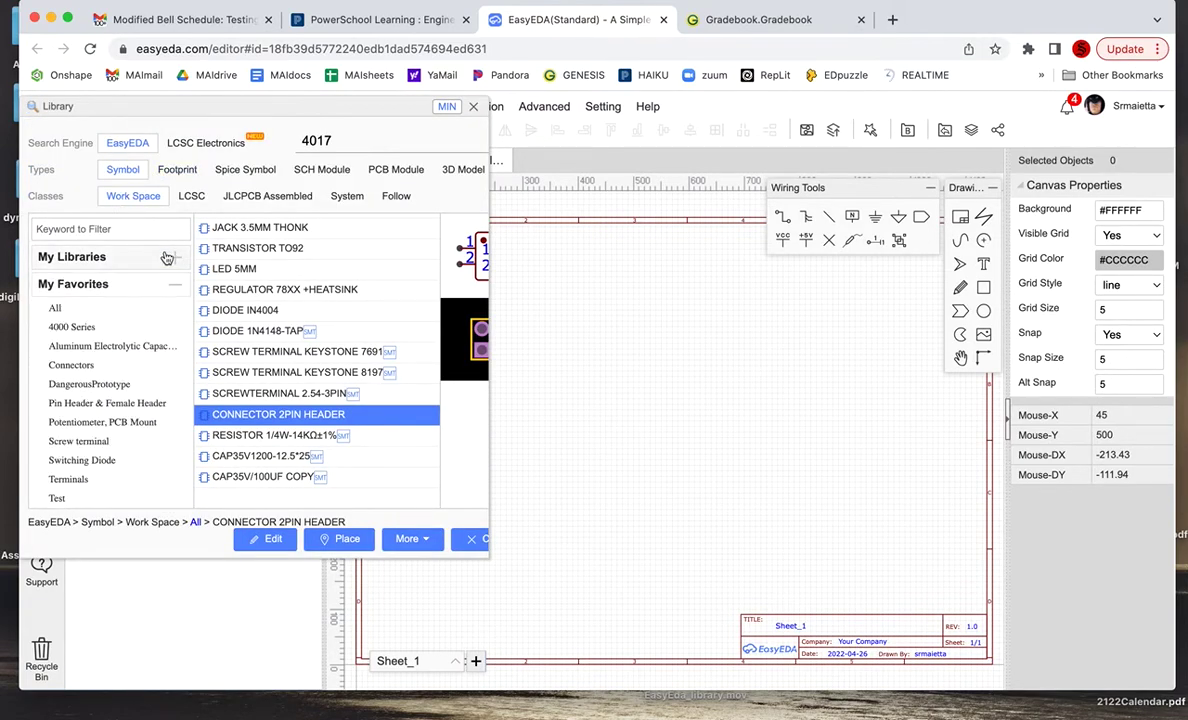
pyautogui.click(55, 307)
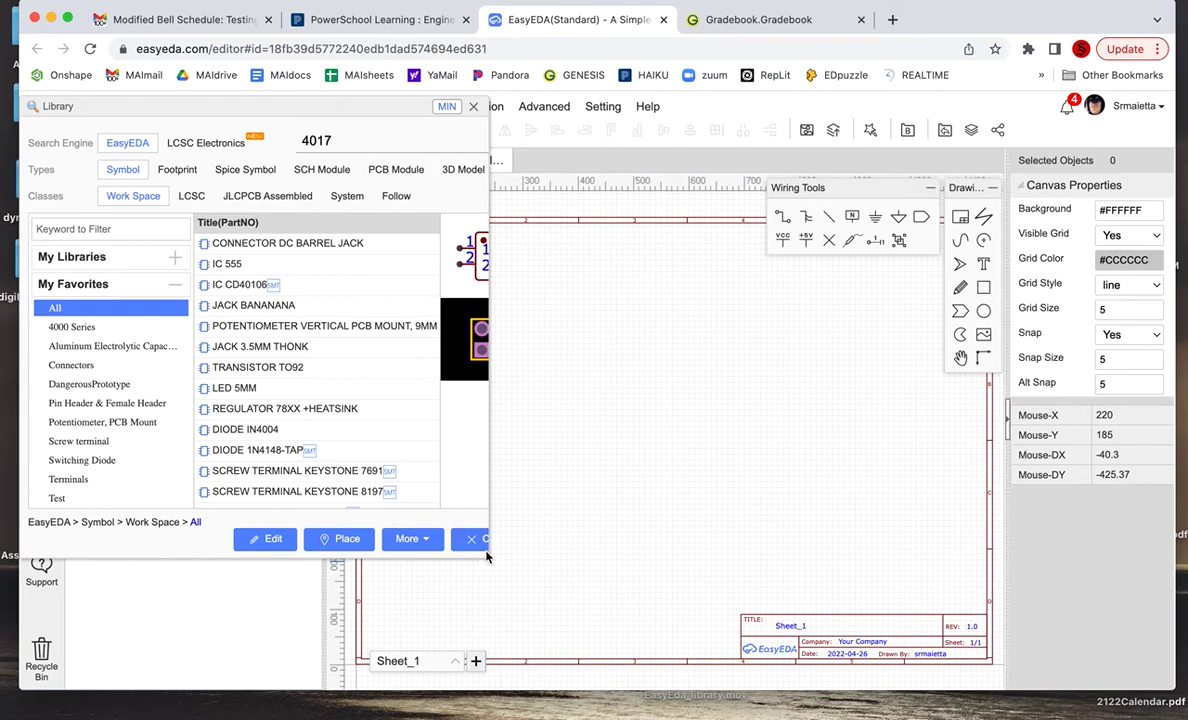
pyautogui.moveTo(488, 553); pyautogui.dragTo(965, 566)
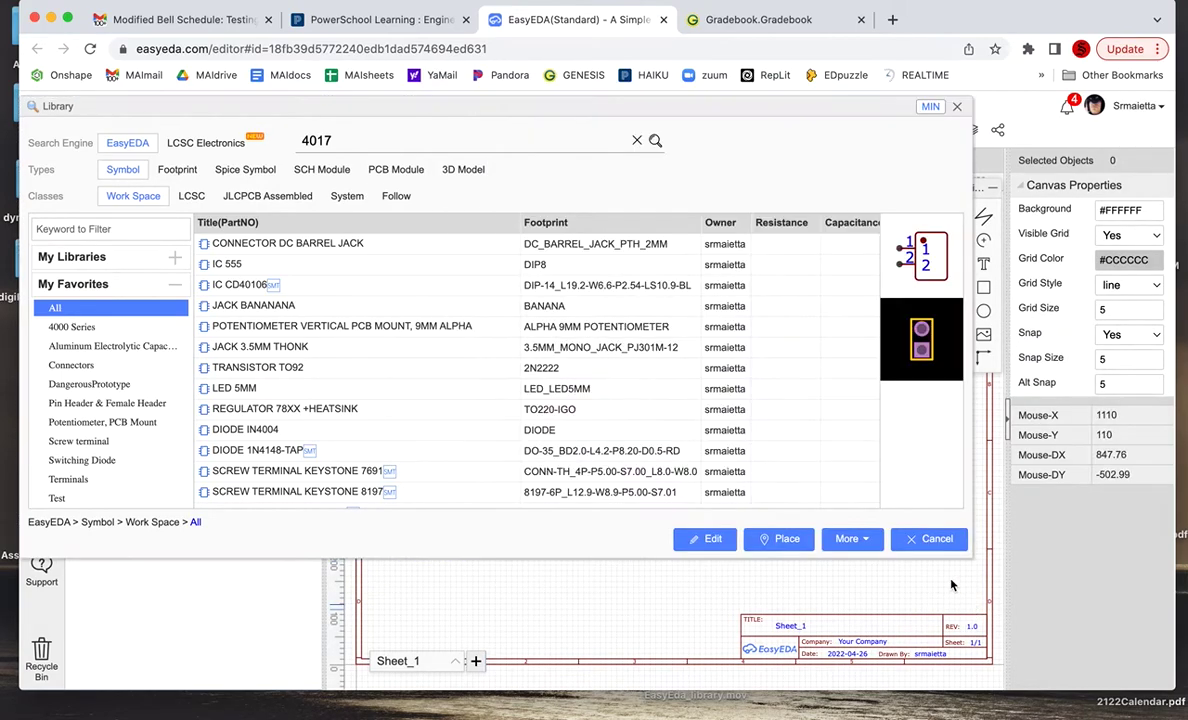
pyautogui.moveTo(902, 520); pyautogui.dragTo(400, 552)
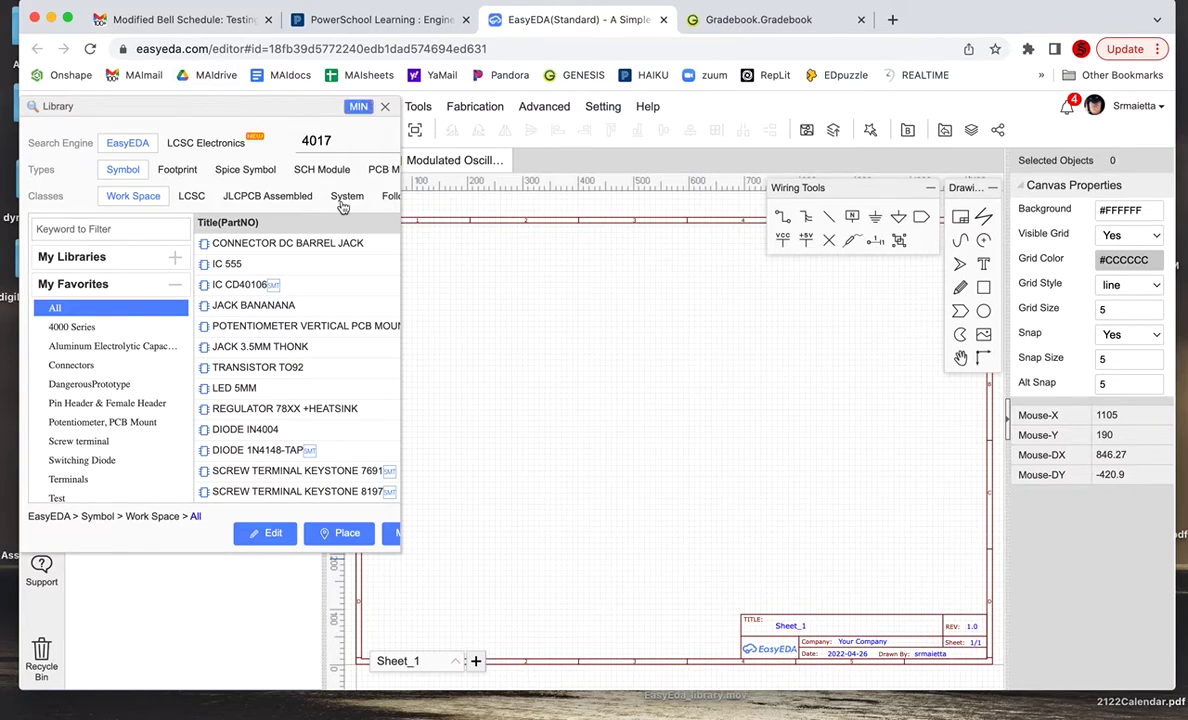
# Step: Place the IC CD40106 near the sheet's center and two vertical PCB-mount 9MM ALPHA potentiometers, one on each side of it
pyautogui.click(237, 286)
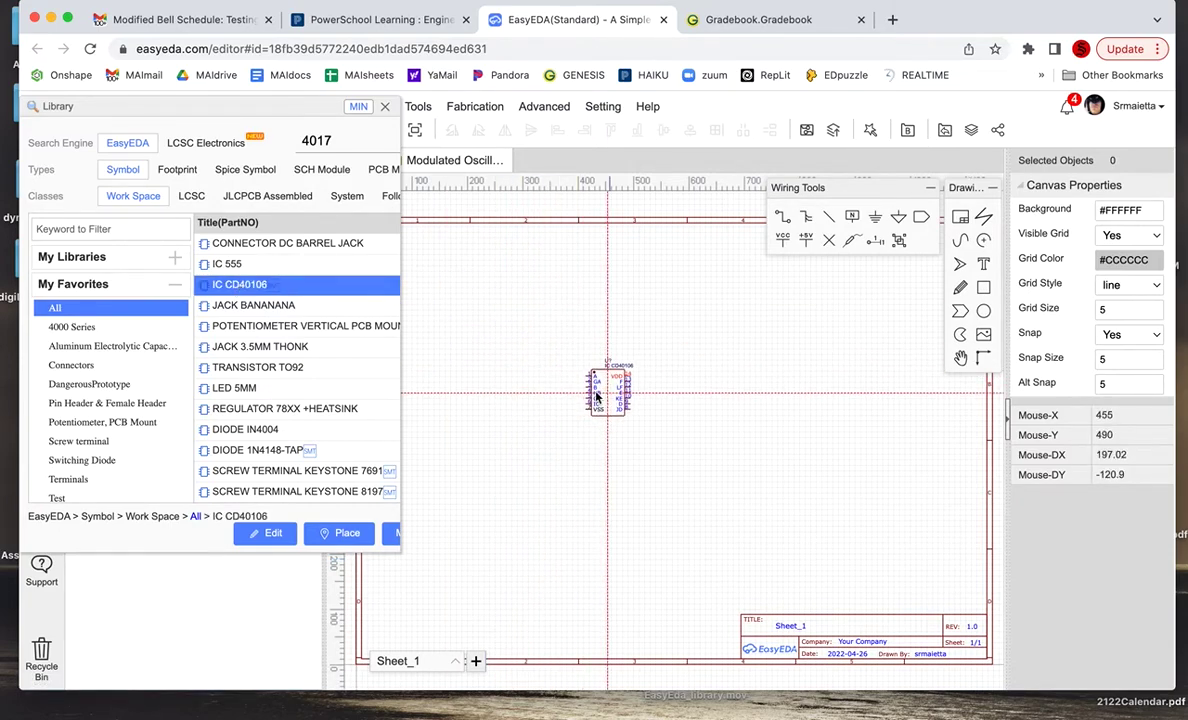
pyautogui.click(604, 399)
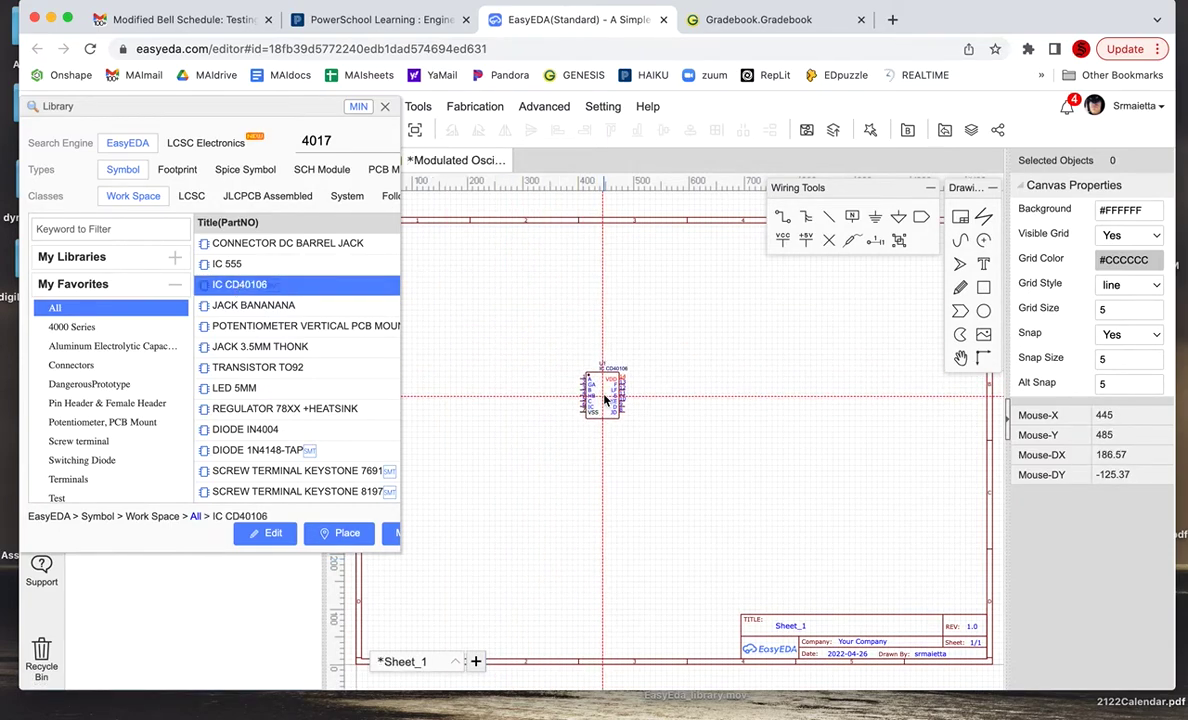
pyautogui.click(279, 327)
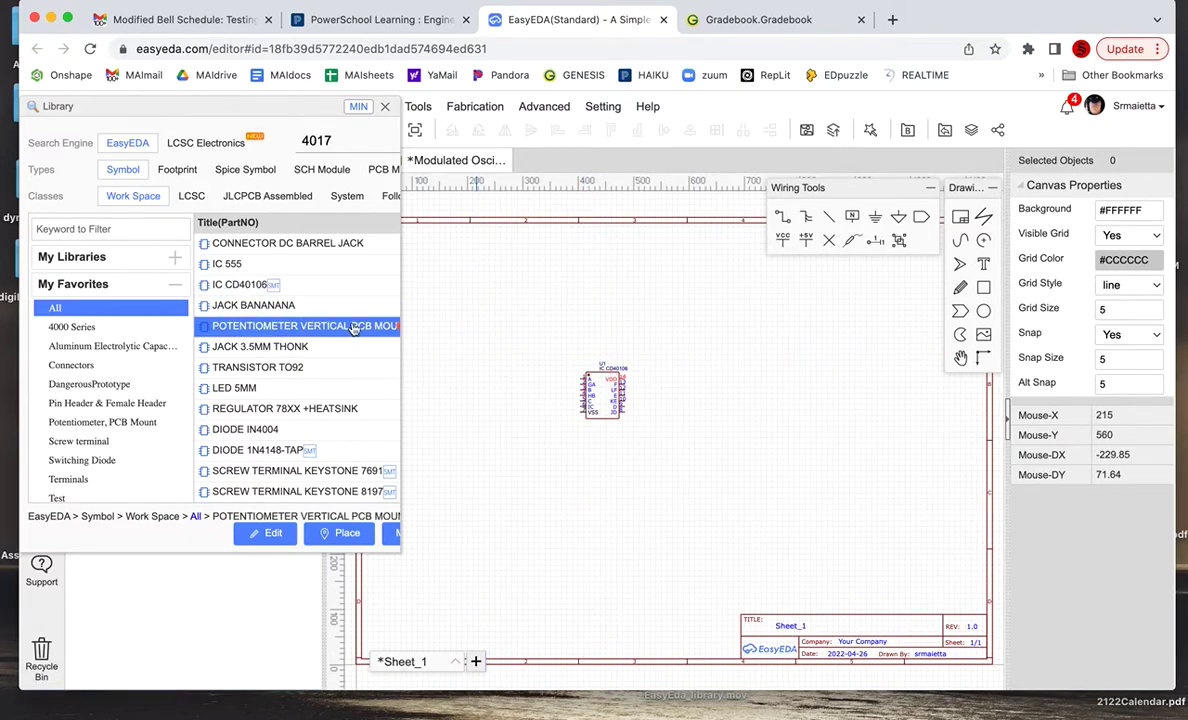
pyautogui.click(499, 430)
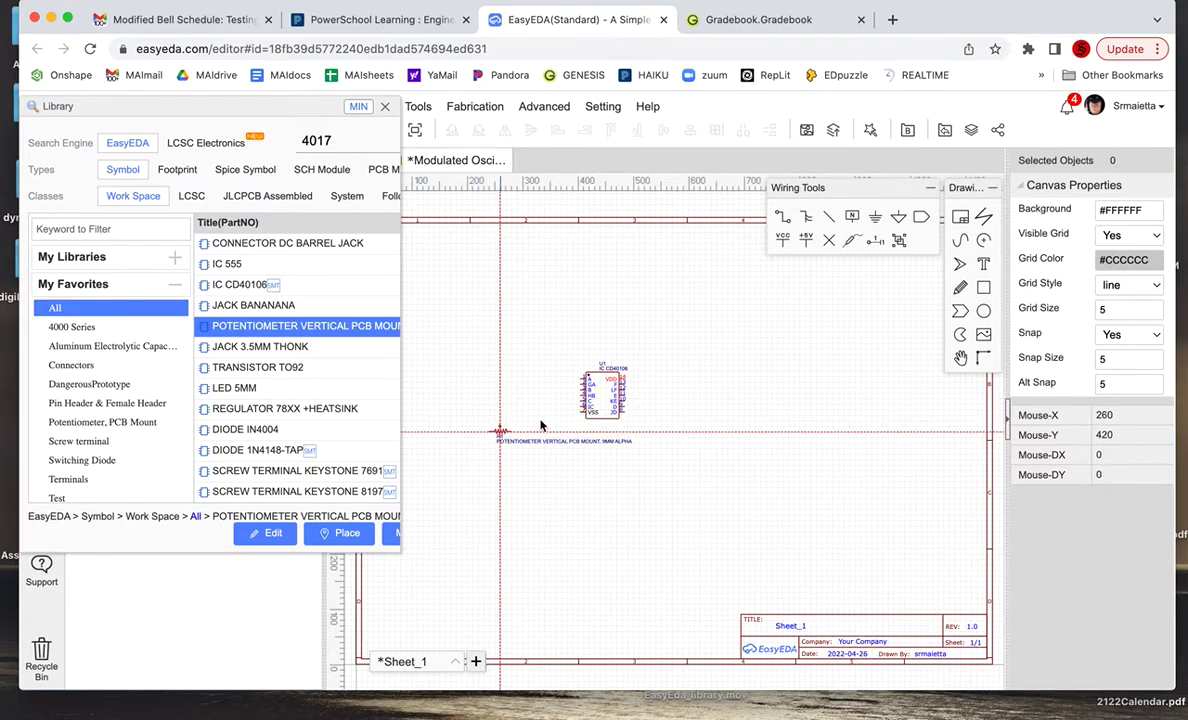
pyautogui.click(716, 407)
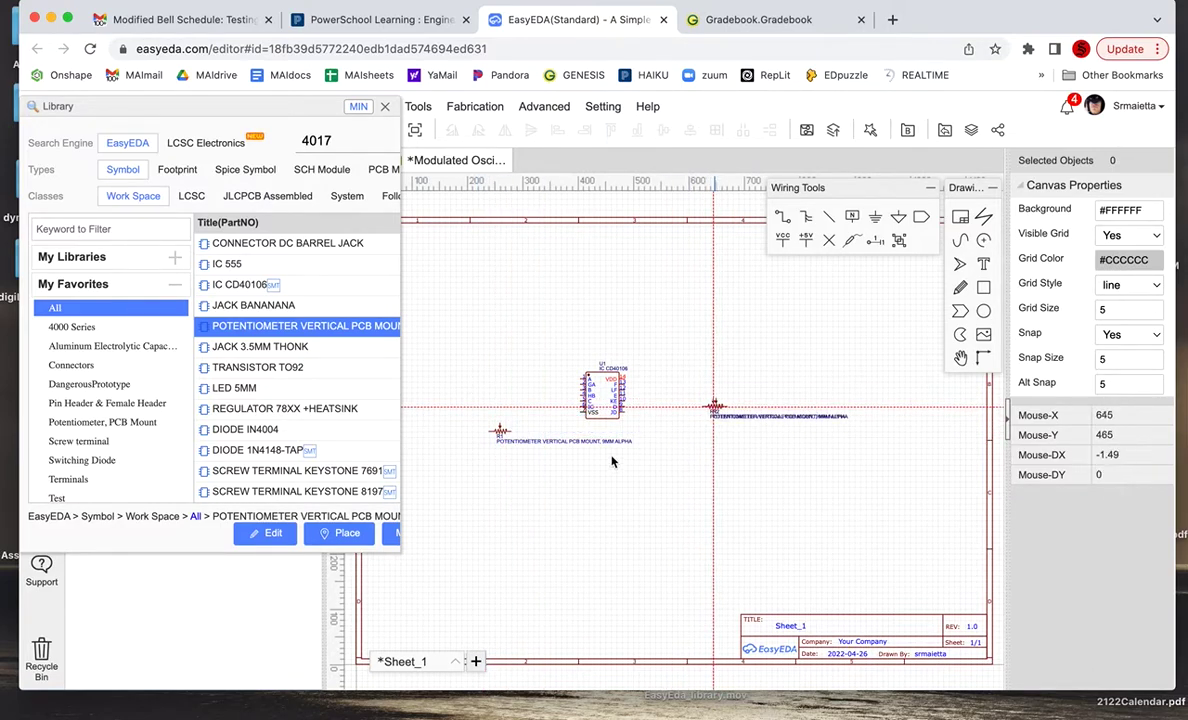
# Step: Place an LED 5MM above the CD40106 and a REGULATOR 78XX +HEATSINK to the left of the LED
pyautogui.click(228, 389)
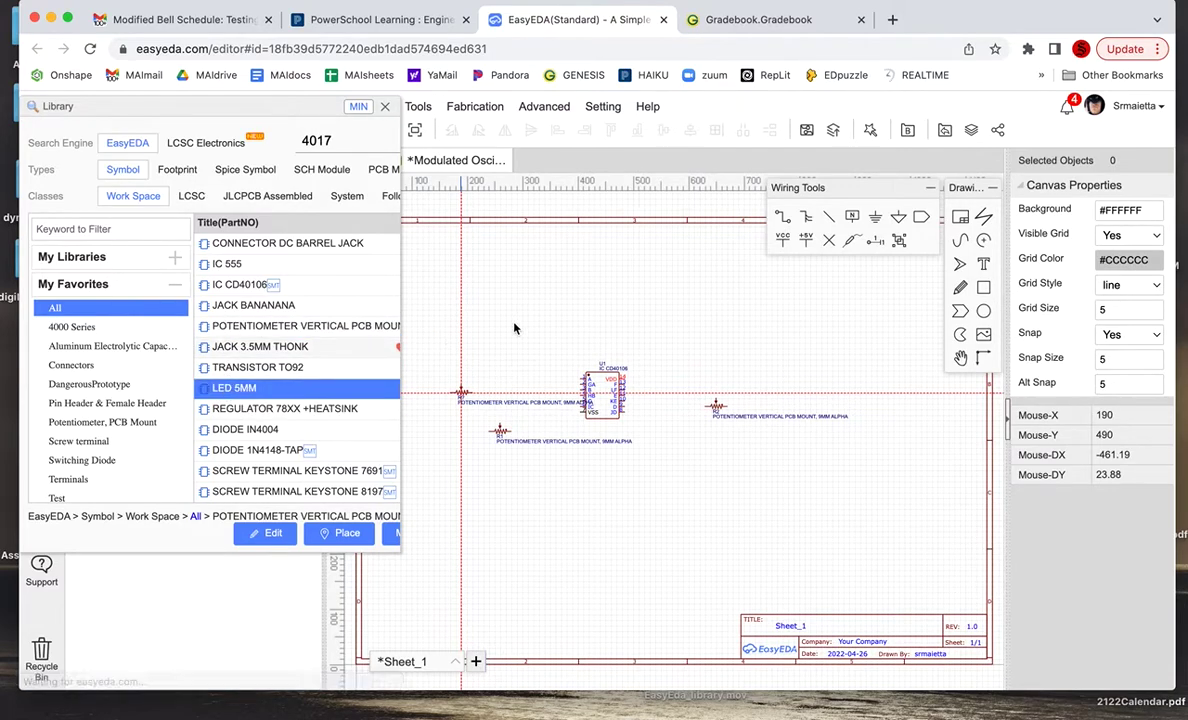
pyautogui.click(650, 311)
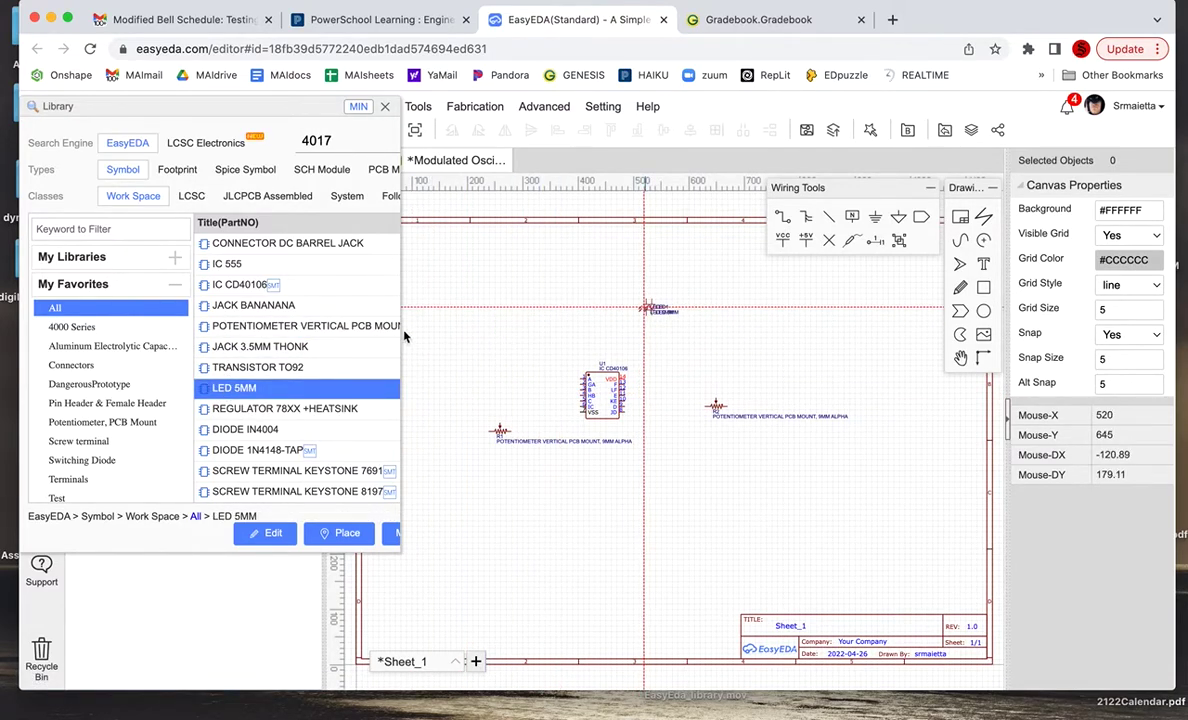
pyautogui.click(254, 412)
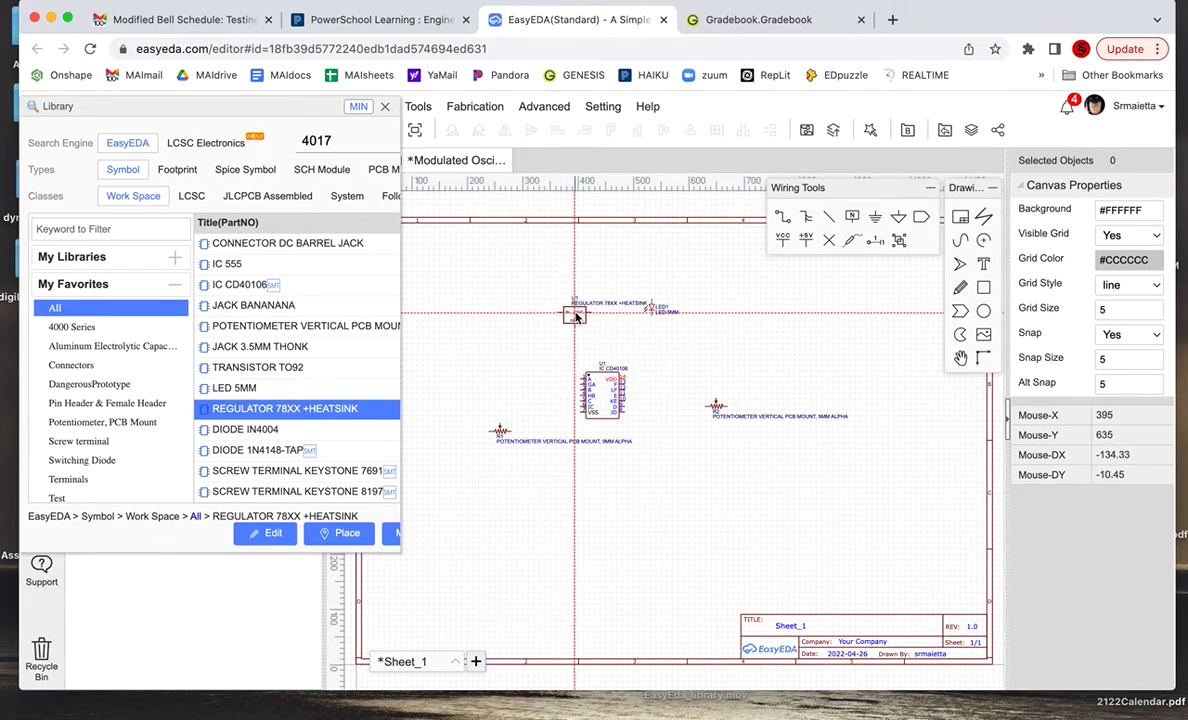
pyautogui.click(575, 315)
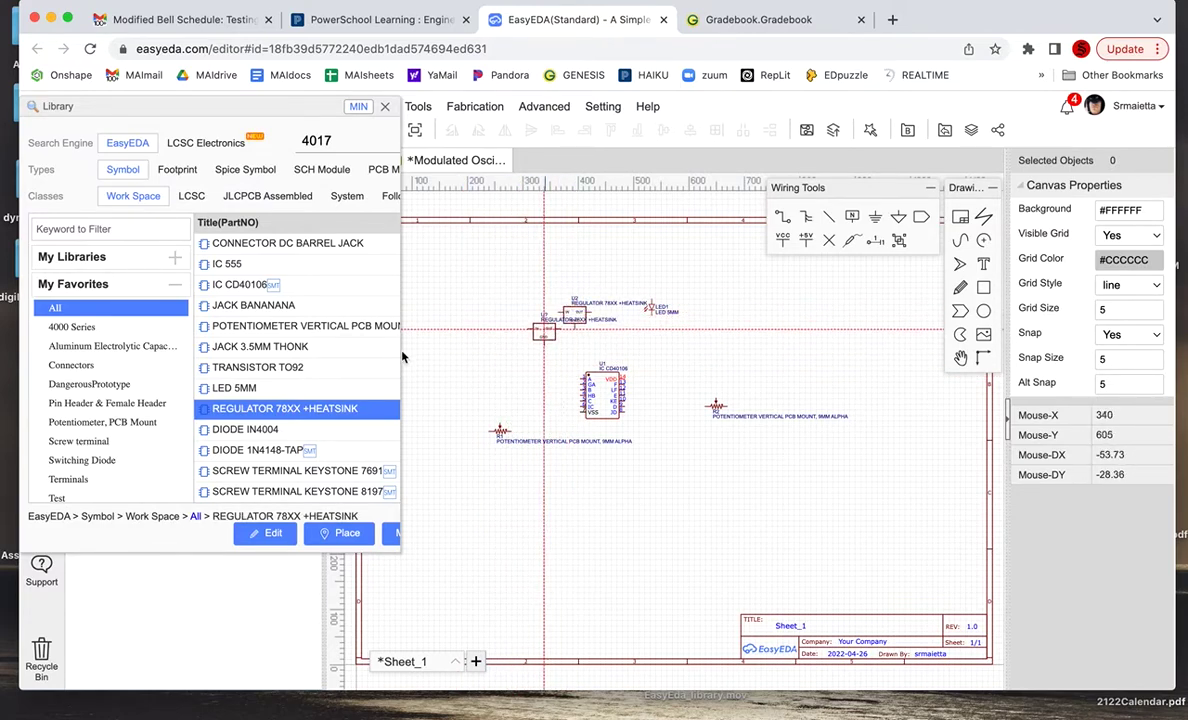
# Step: Place a DIODE 1N4148-TAP below the LED and two CONNECTOR 2PIN HEADER parts, one left of the regulator and one below the left potentiometer
pyautogui.click(262, 451)
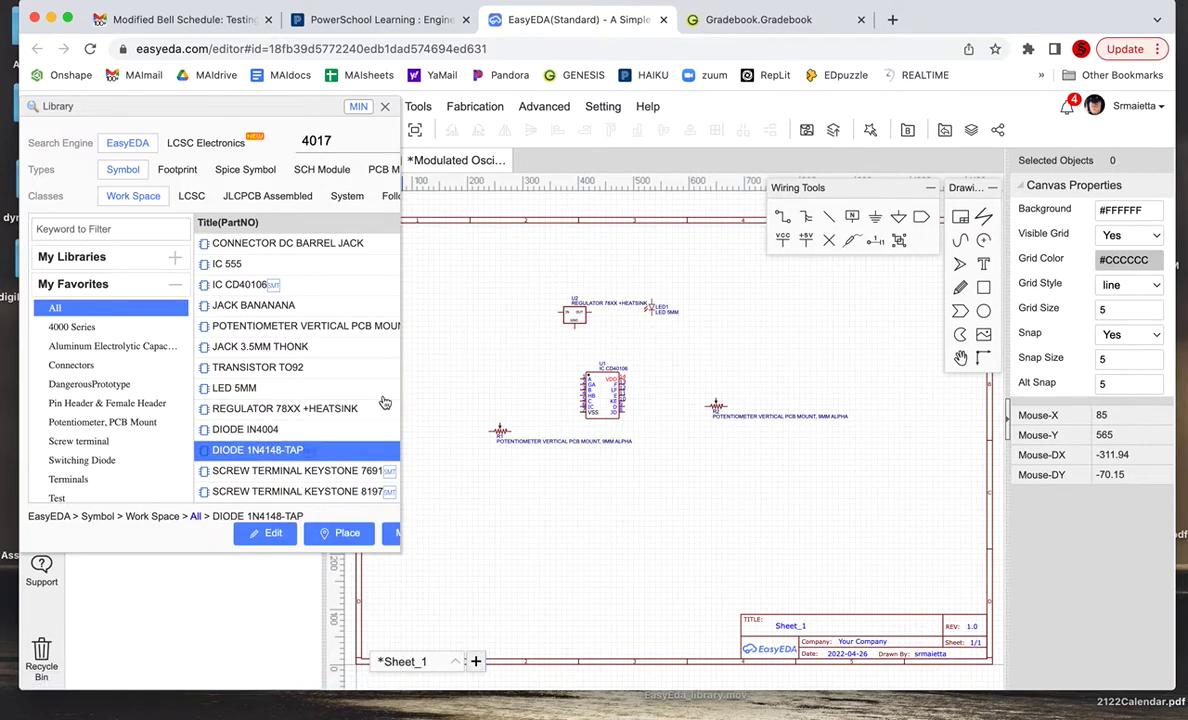
pyautogui.click(641, 345)
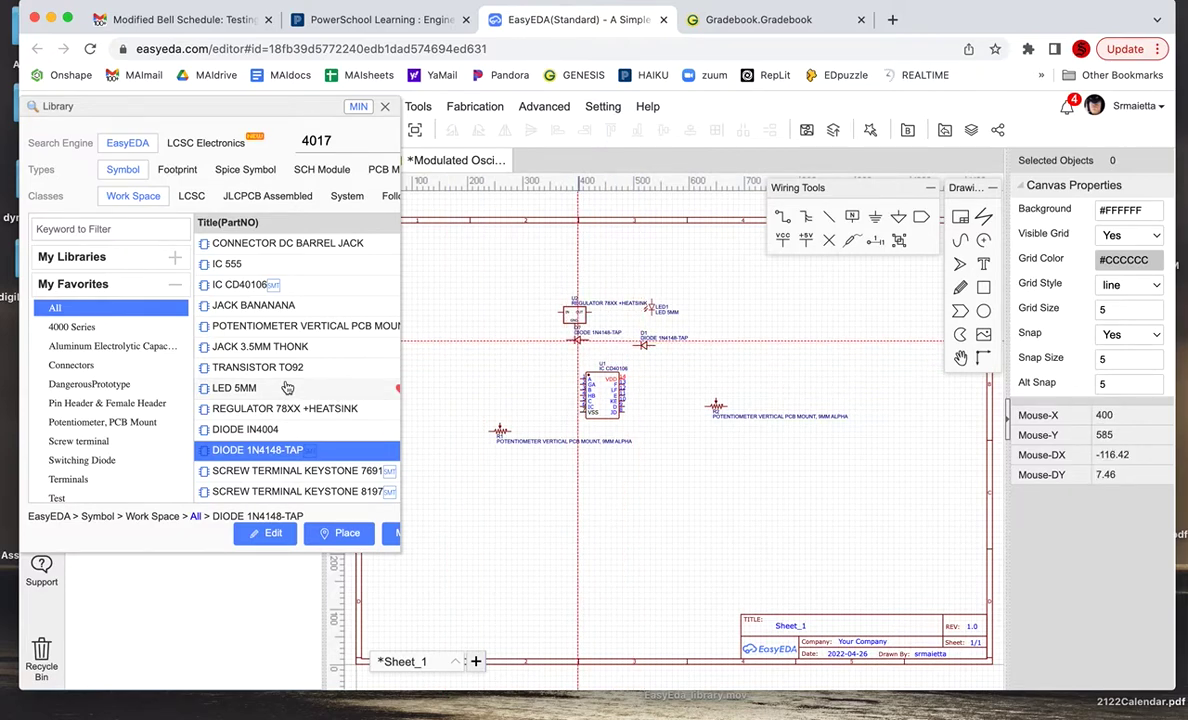
pyautogui.scroll(-3, 285, 388)
pyautogui.scroll(-3, 287, 388)
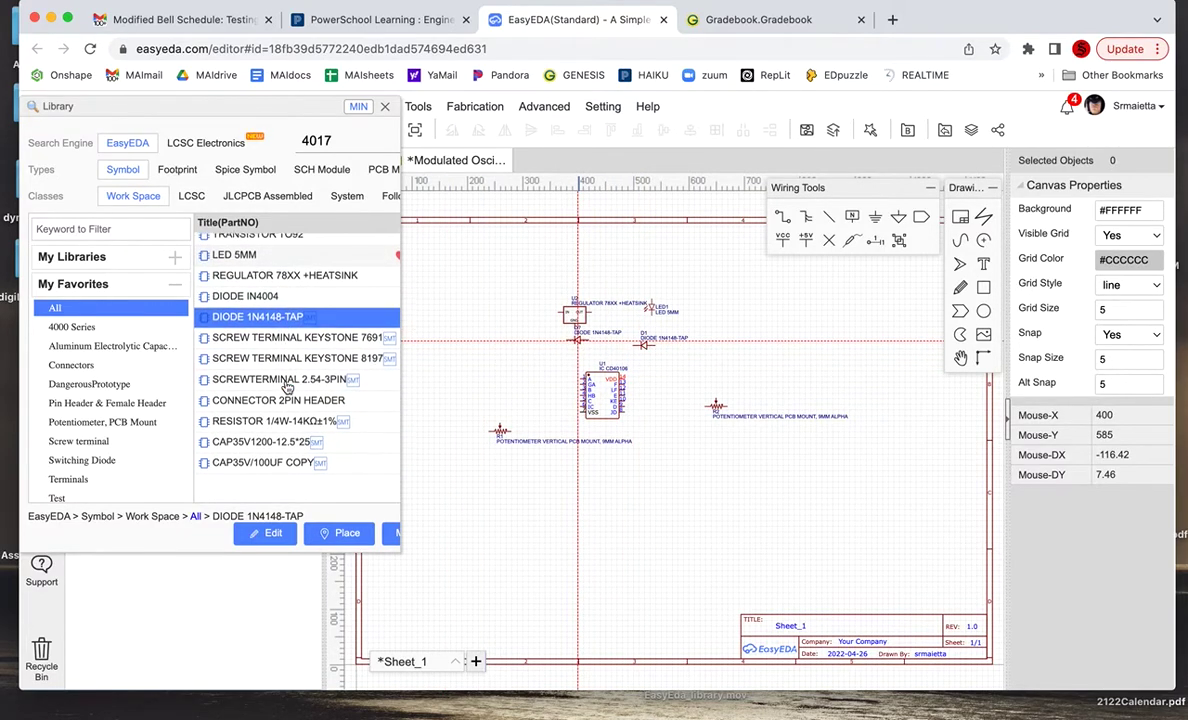
pyautogui.click(252, 397)
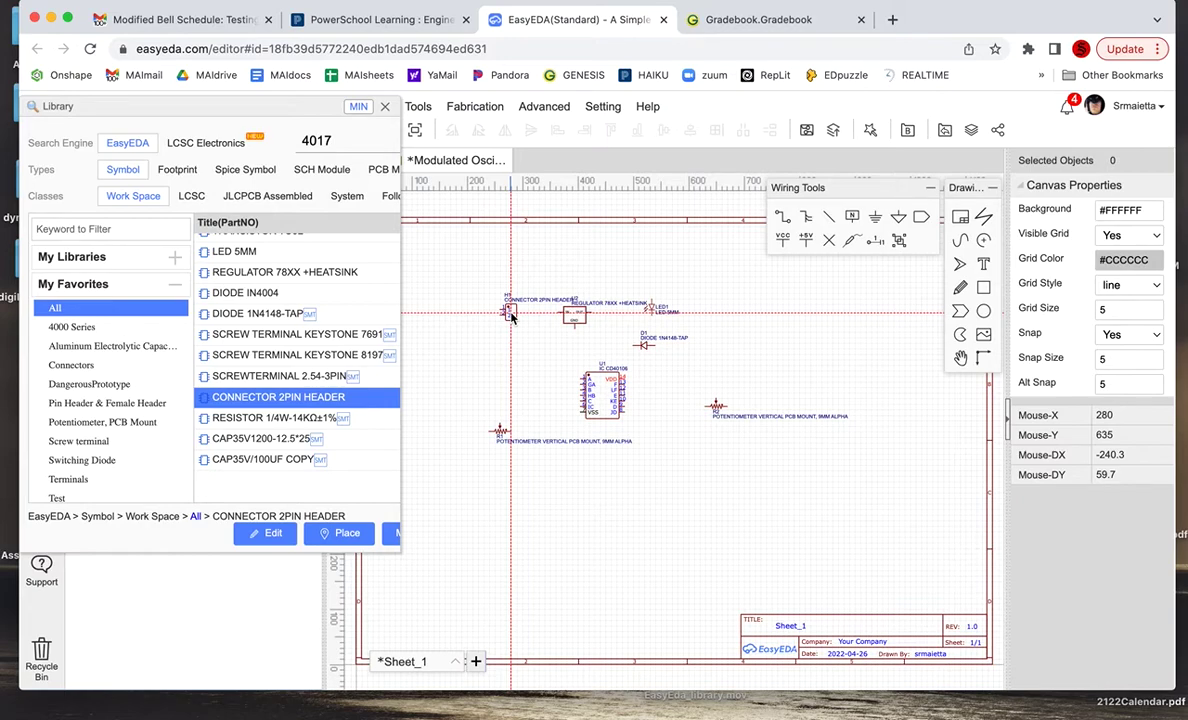
pyautogui.click(510, 313)
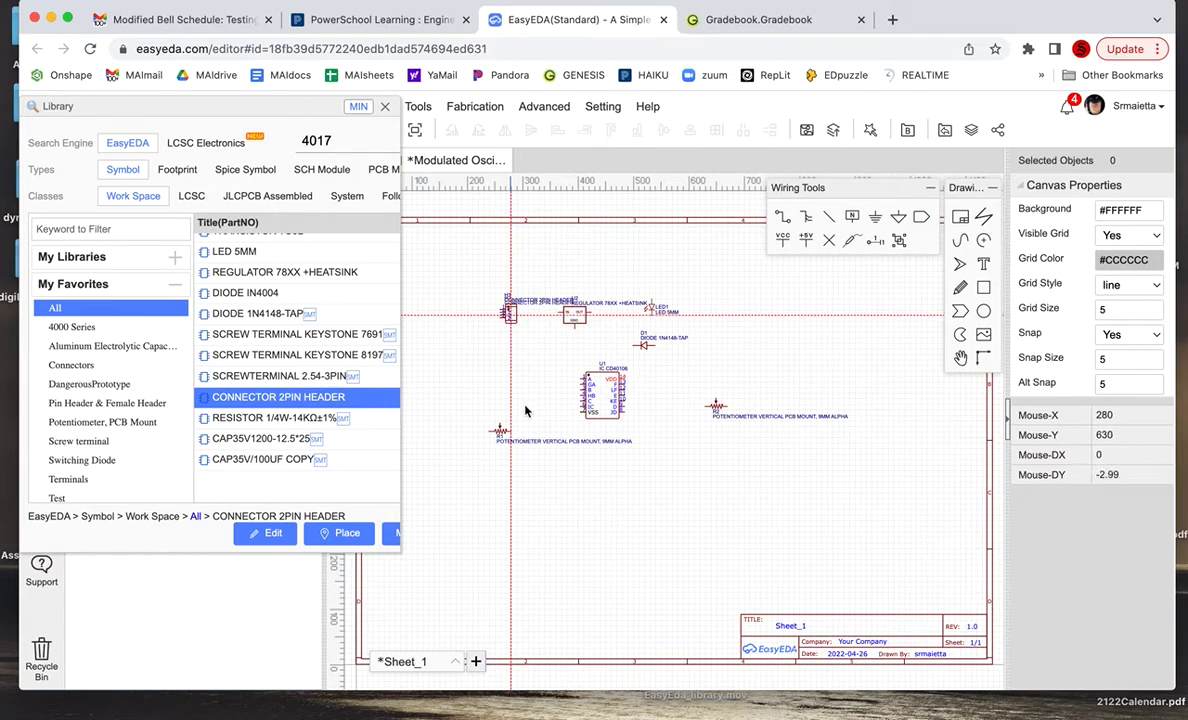
pyautogui.click(512, 476)
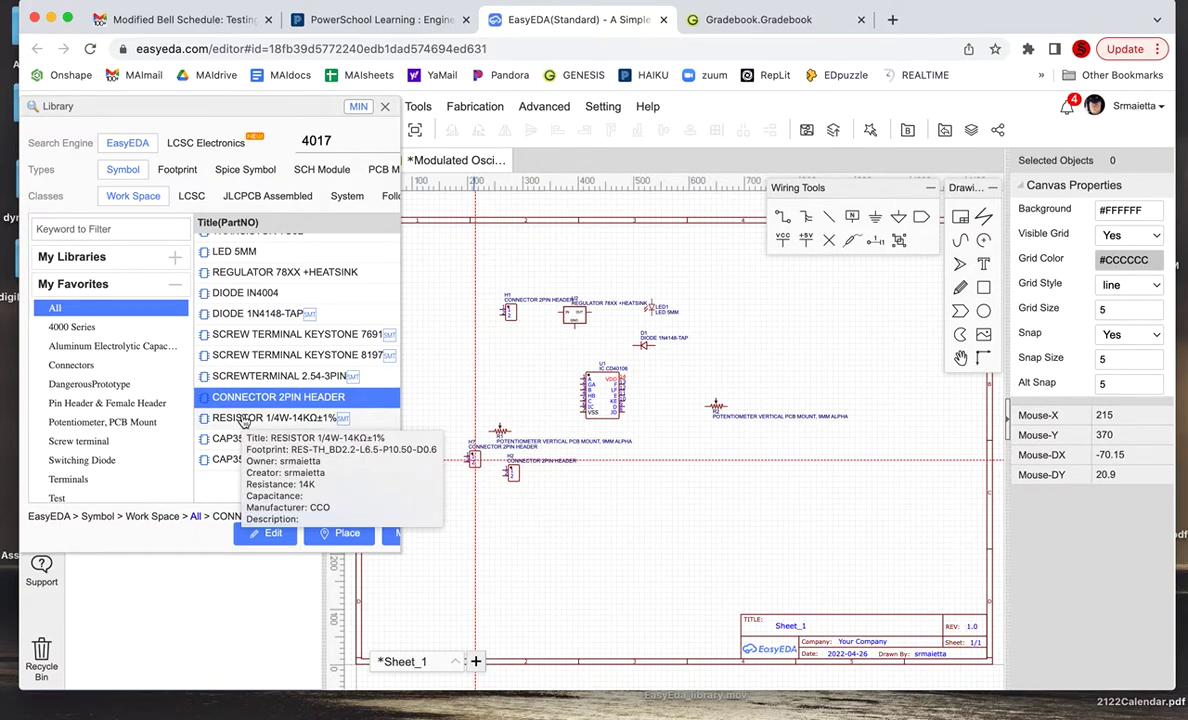
# Step: Place three RESISTOR 1/4W-14KΩ±1% parts, two left of the CD40106 and one between the regulator and the LED
pyautogui.click(243, 418)
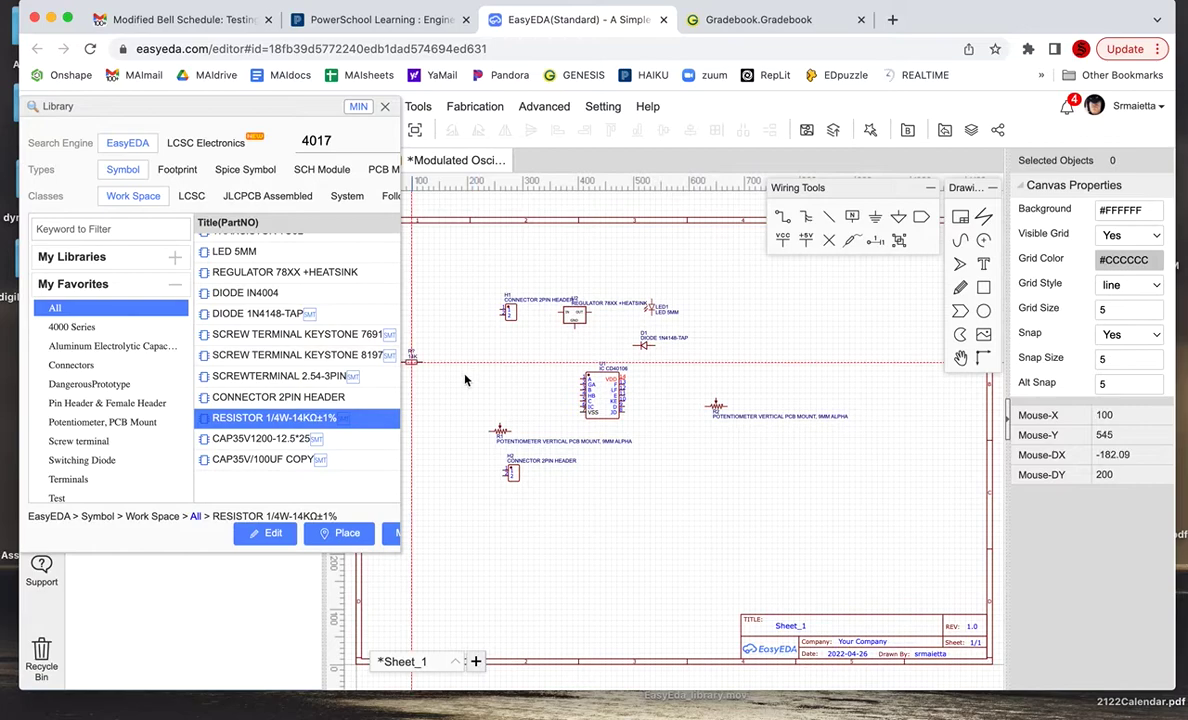
pyautogui.click(524, 384)
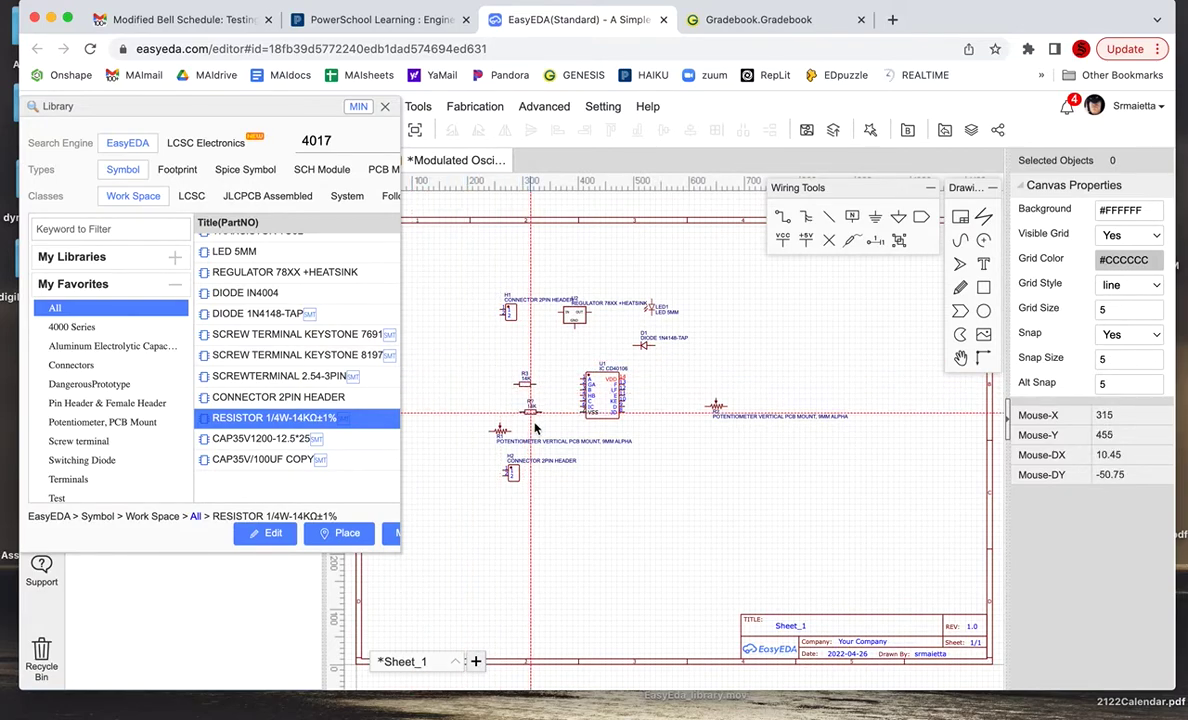
pyautogui.click(533, 421)
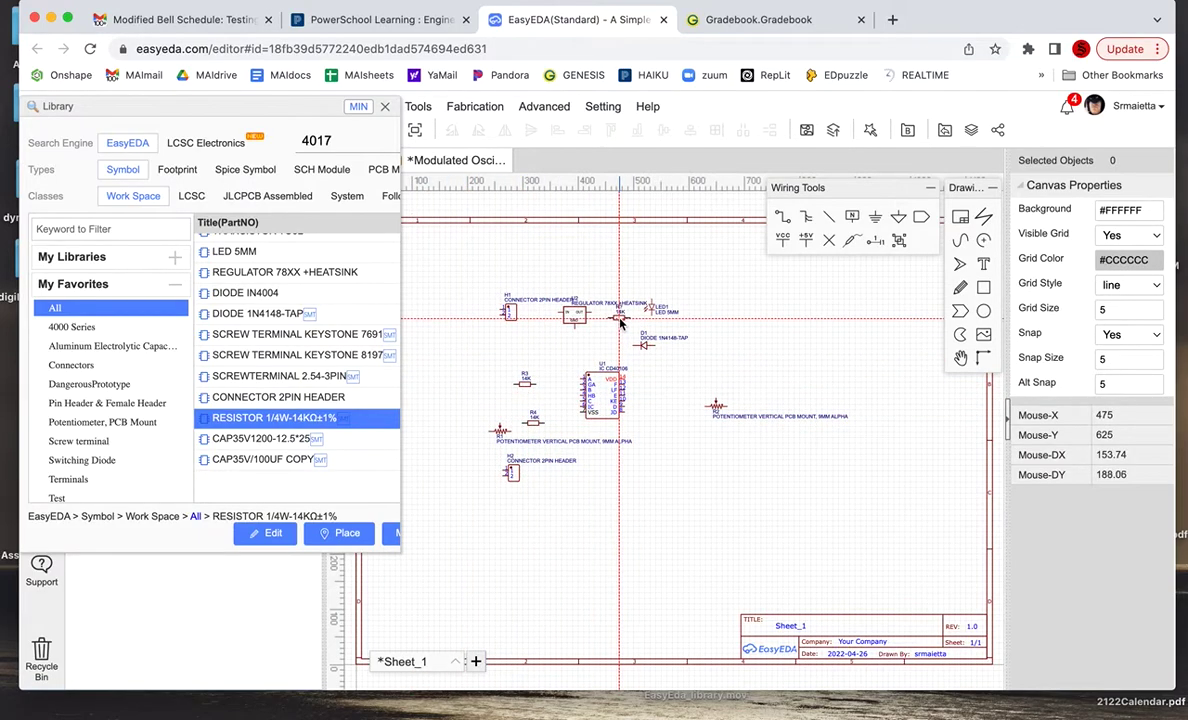
pyautogui.click(621, 318)
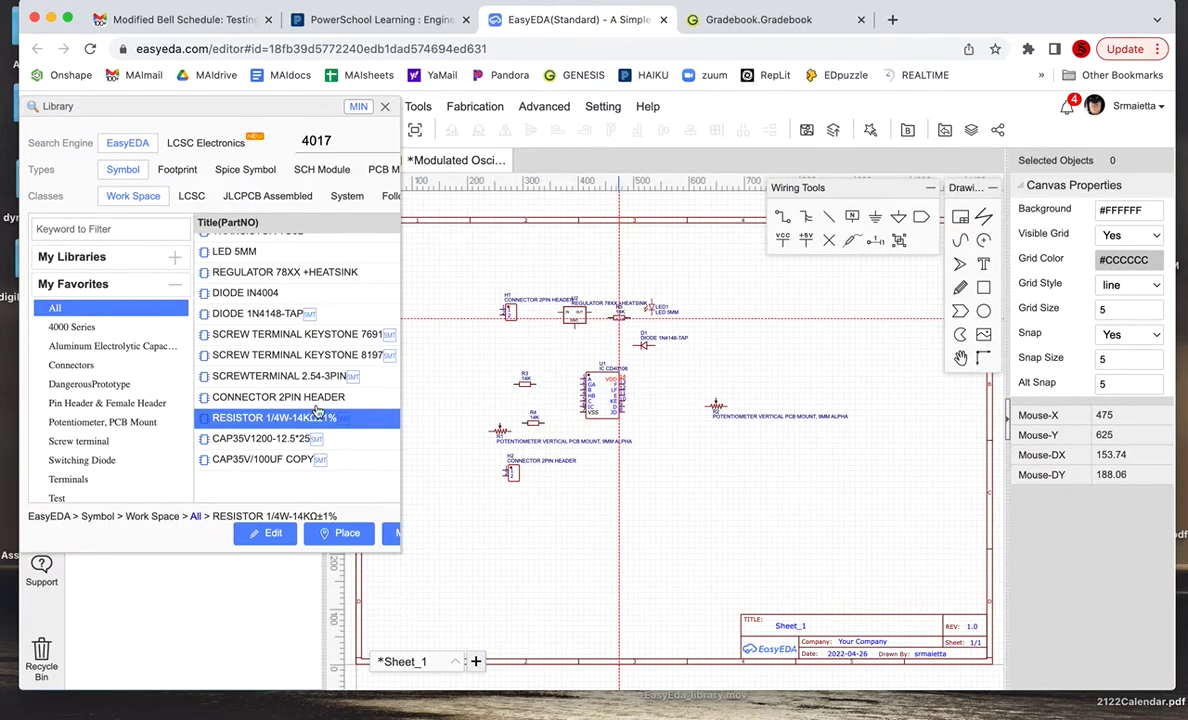
# Step: Place a CAP35V1200-12.5*25 capacitor left of the upper 14K resistor and a CAPACITOR CERAMIC .01UF from My Libraries to its left
pyautogui.click(250, 440)
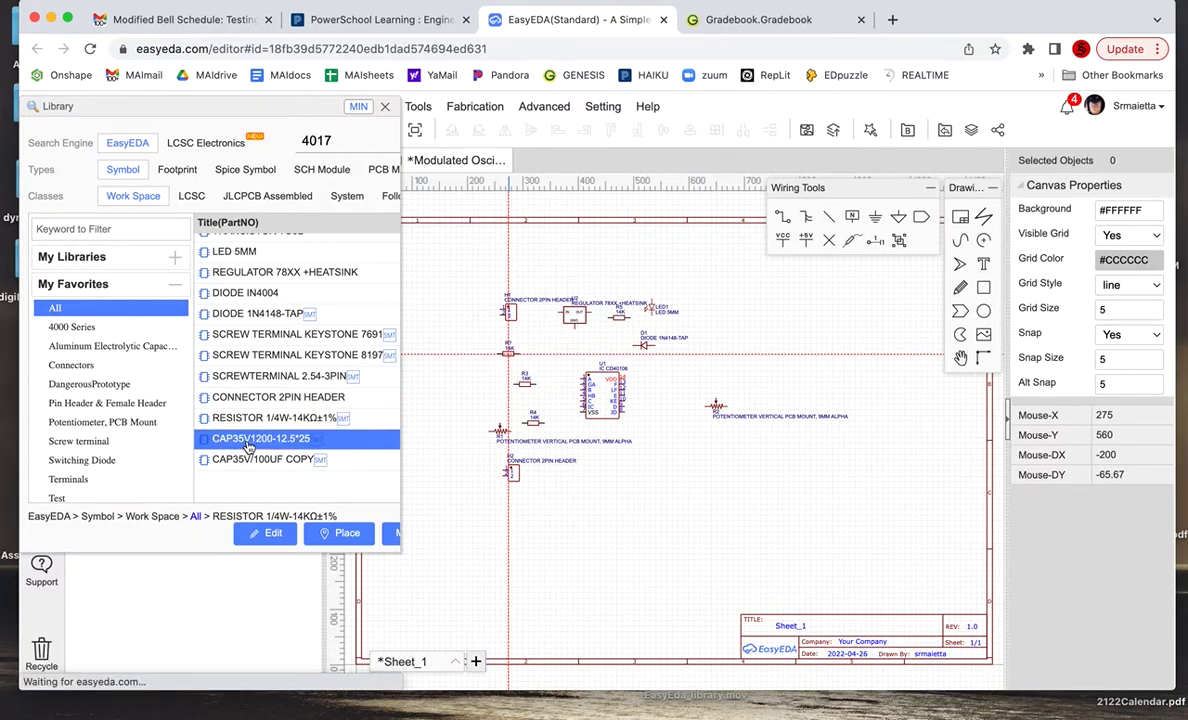
pyautogui.click(493, 380)
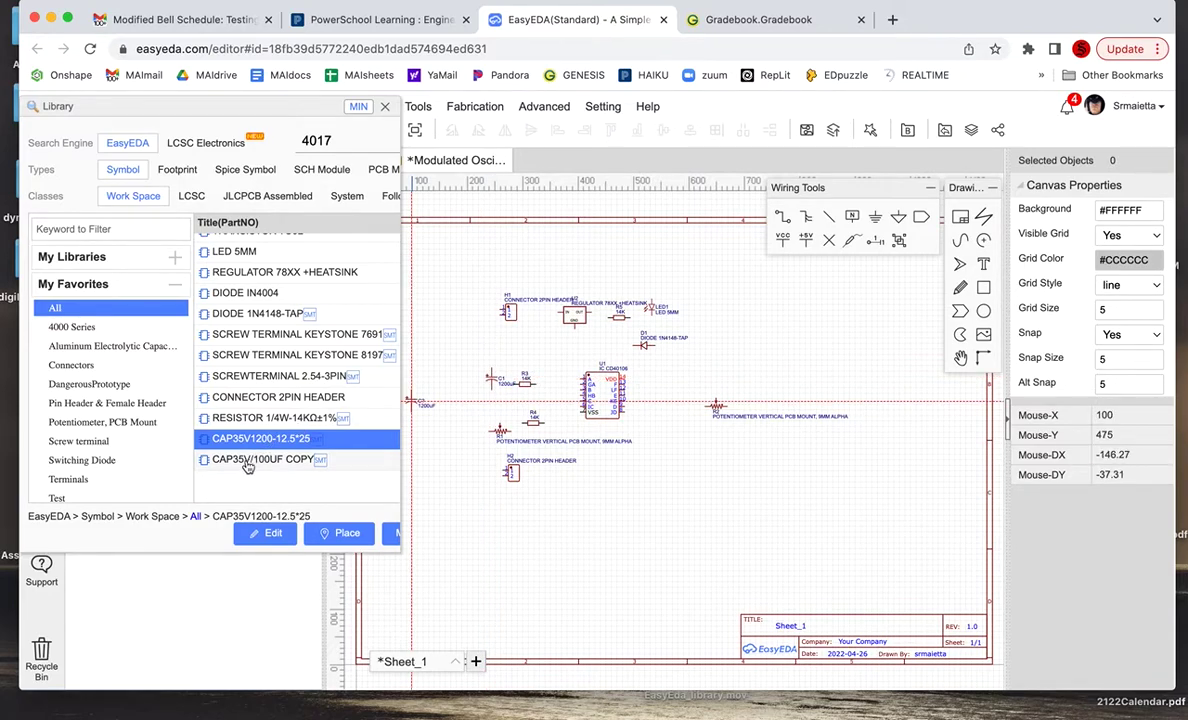
pyautogui.click(130, 250)
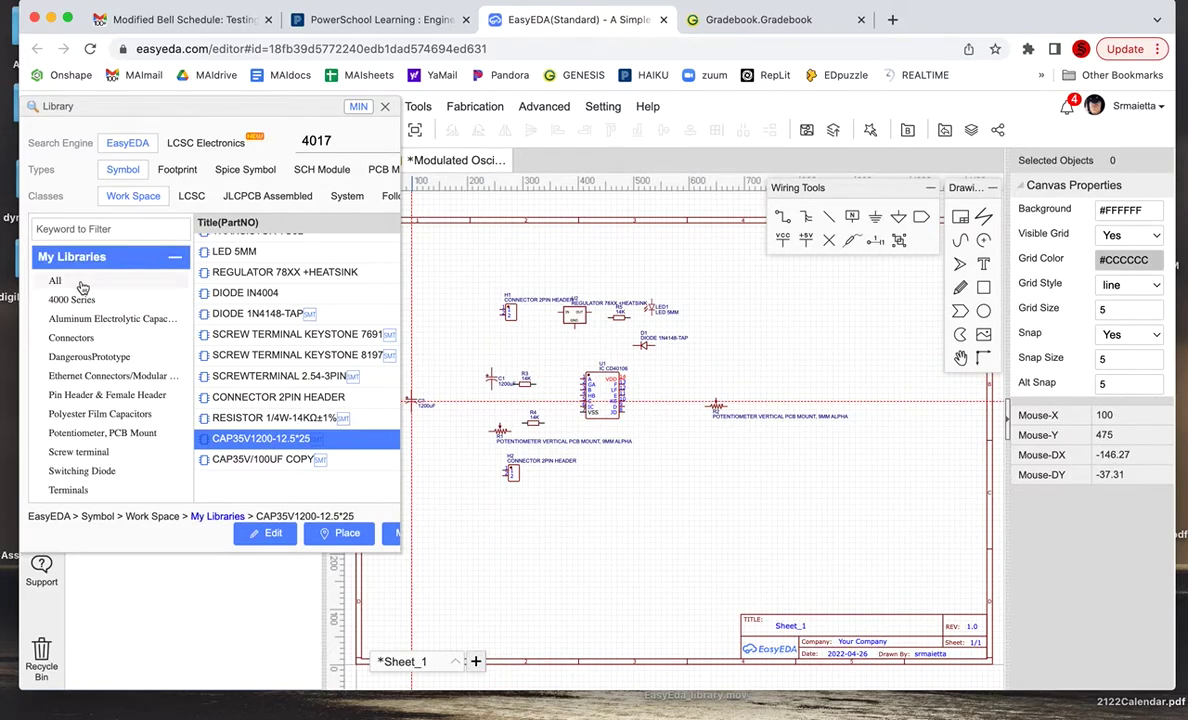
pyautogui.click(72, 282)
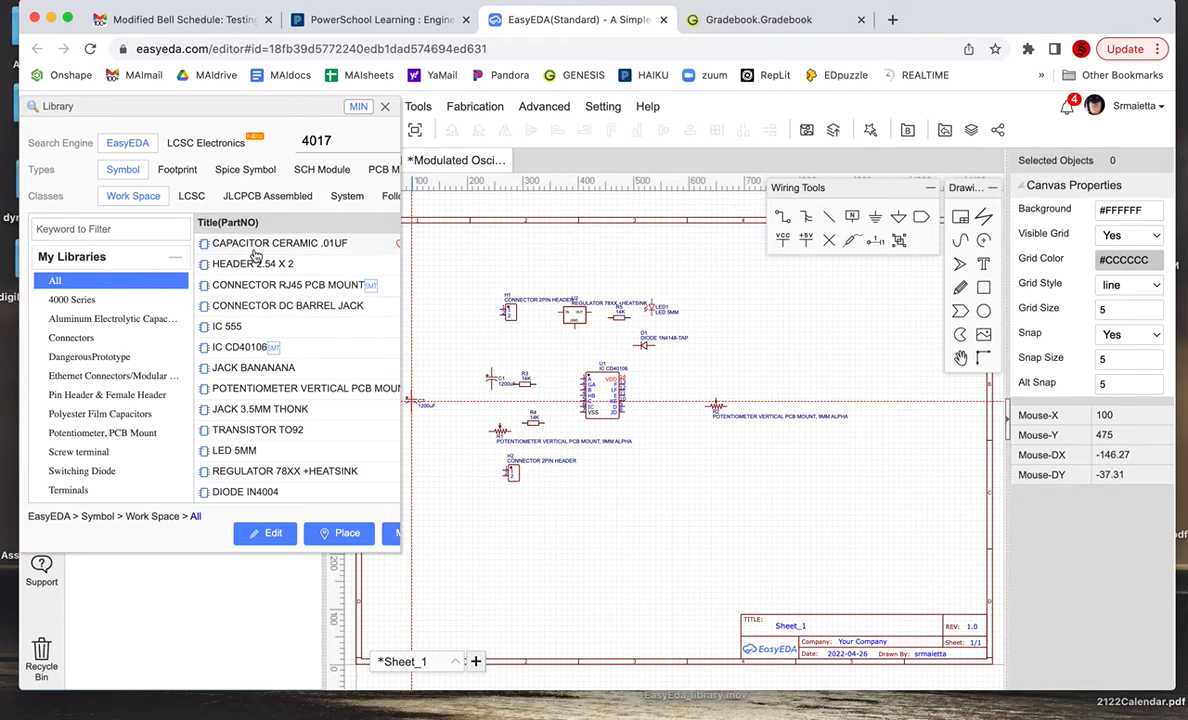
pyautogui.click(311, 245)
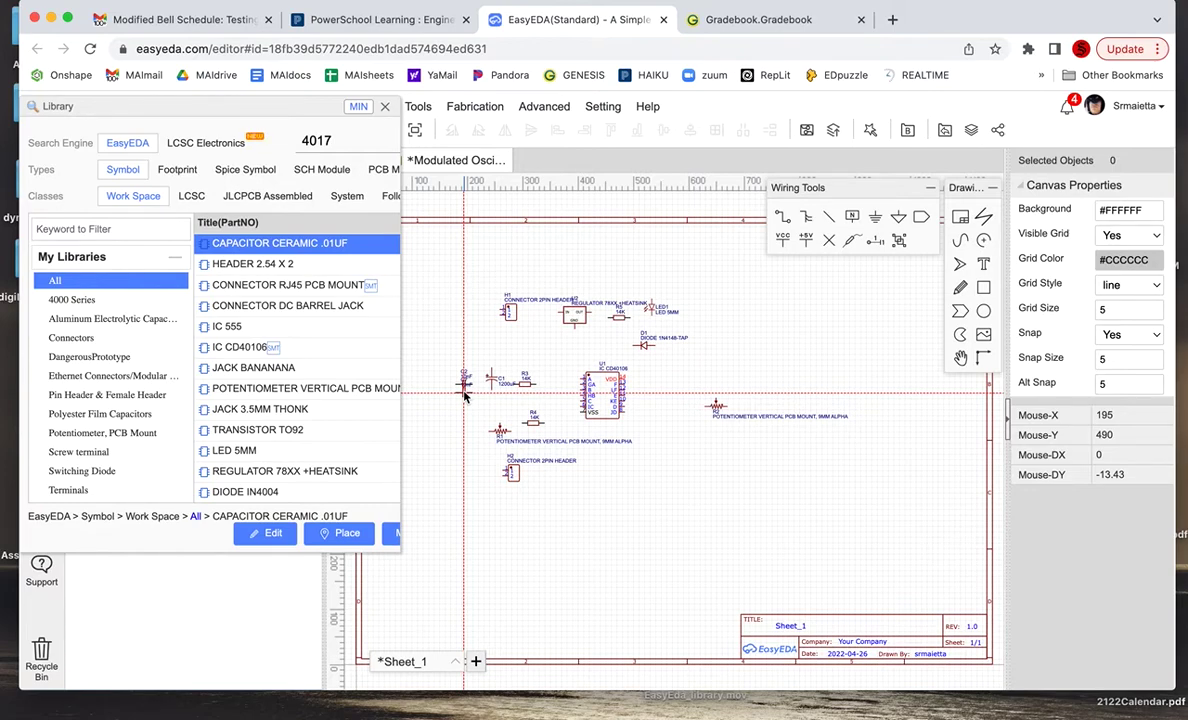
pyautogui.click(463, 387)
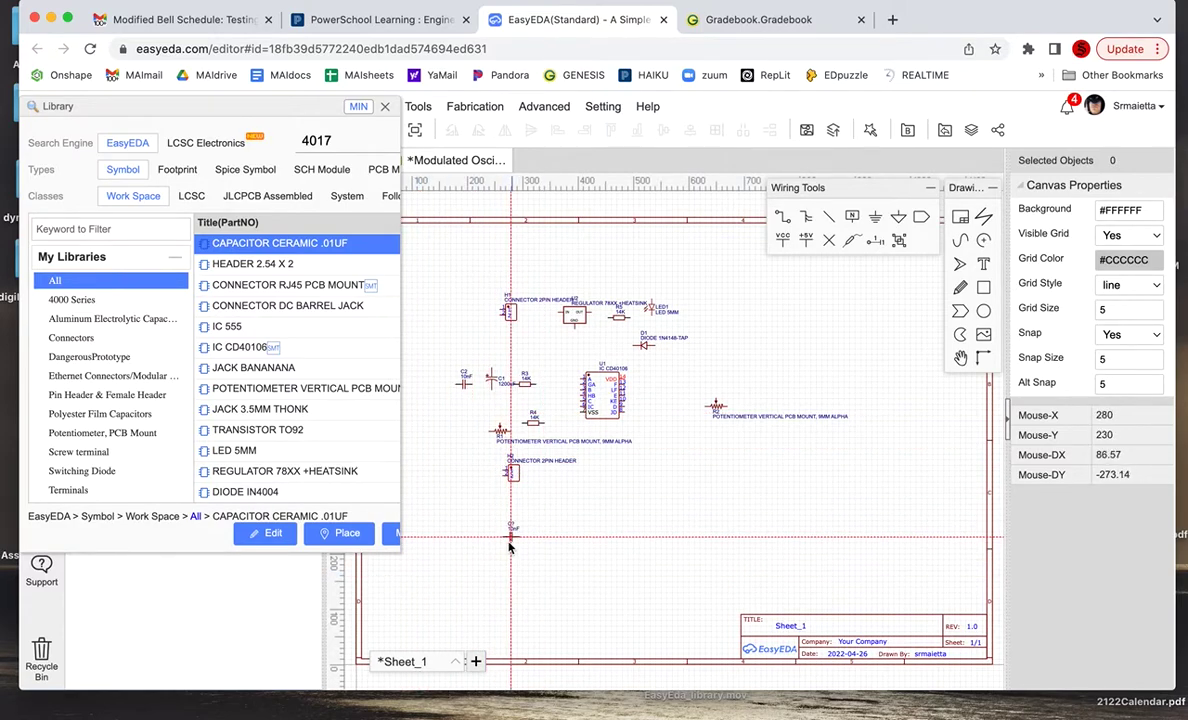
# Step: End component placement and collapse the project panel to enlarge the schematic view around the components
pyautogui.press('Escape')
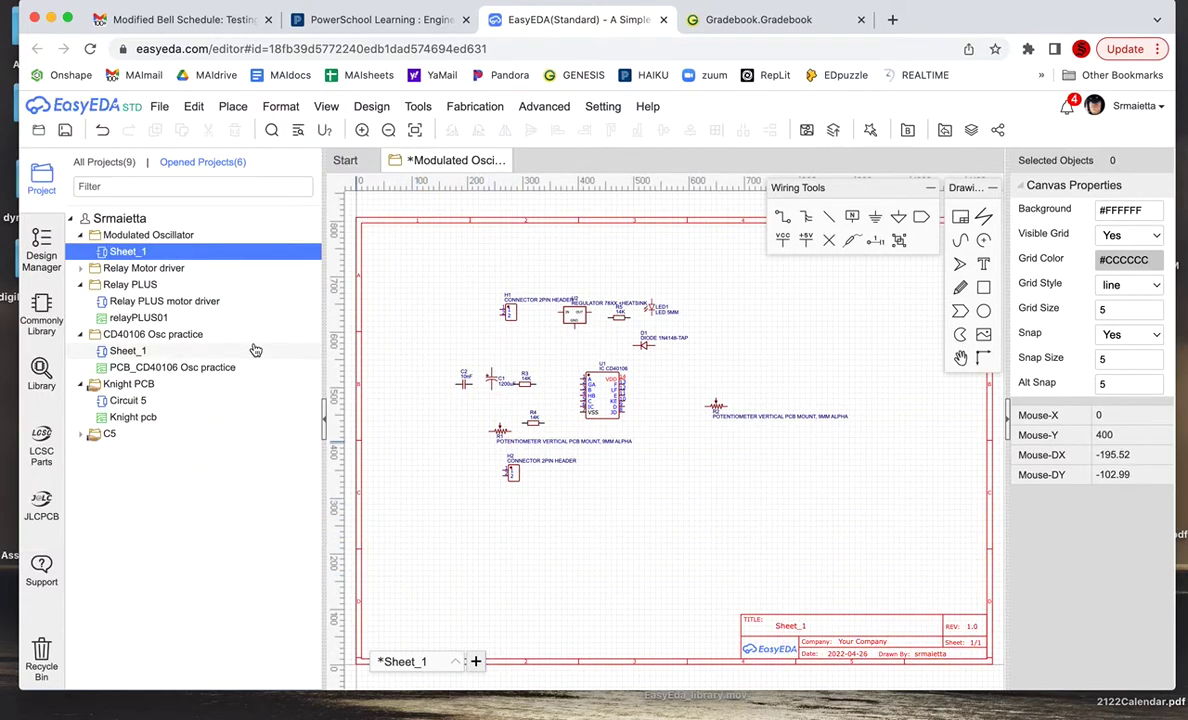
pyautogui.click(321, 415)
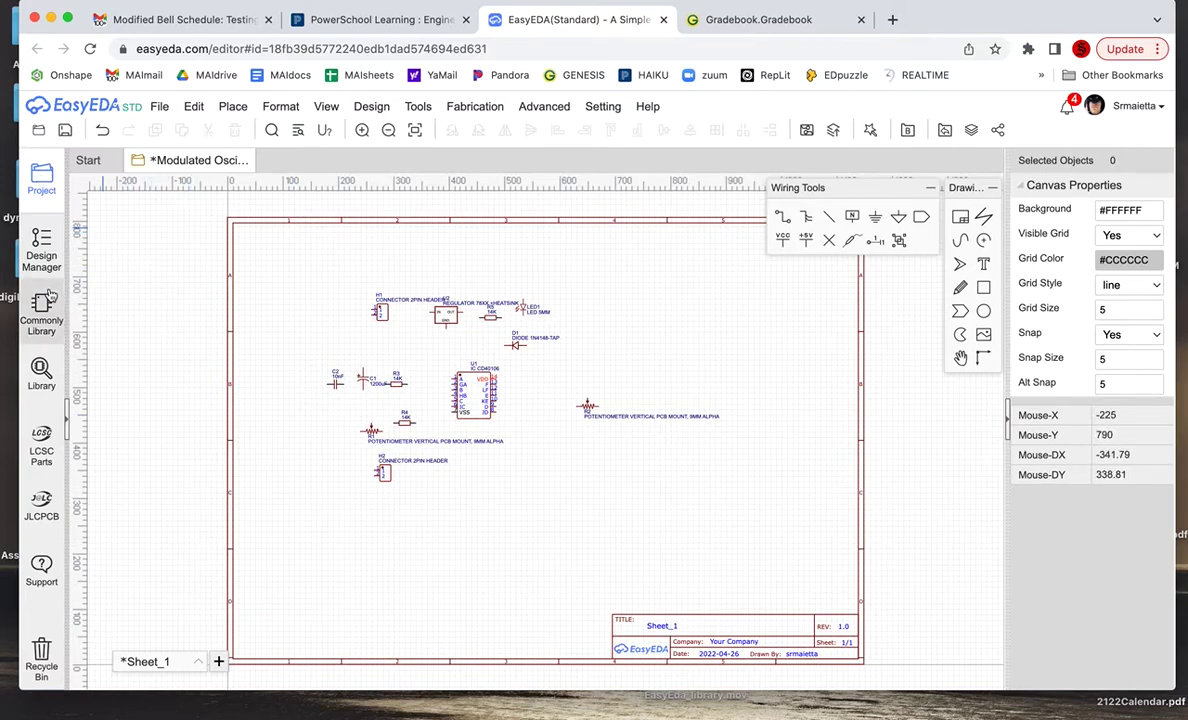
pyautogui.scroll(1, 455, 400)
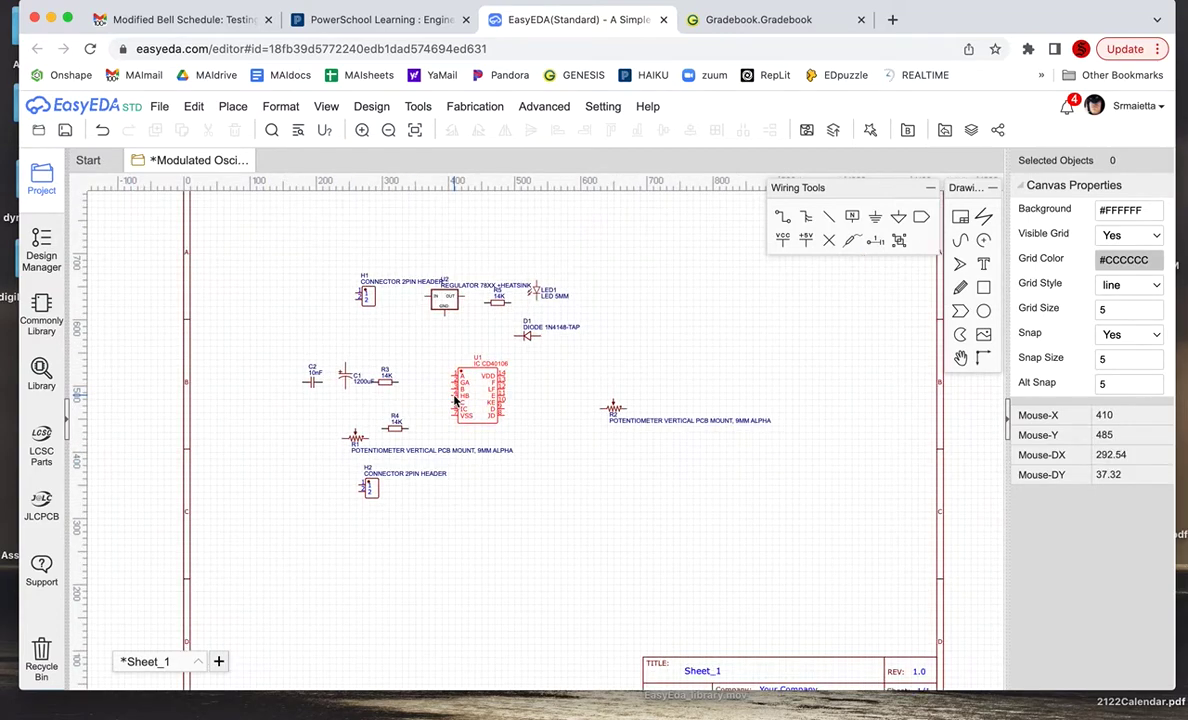
pyautogui.scroll(1, 455, 400)
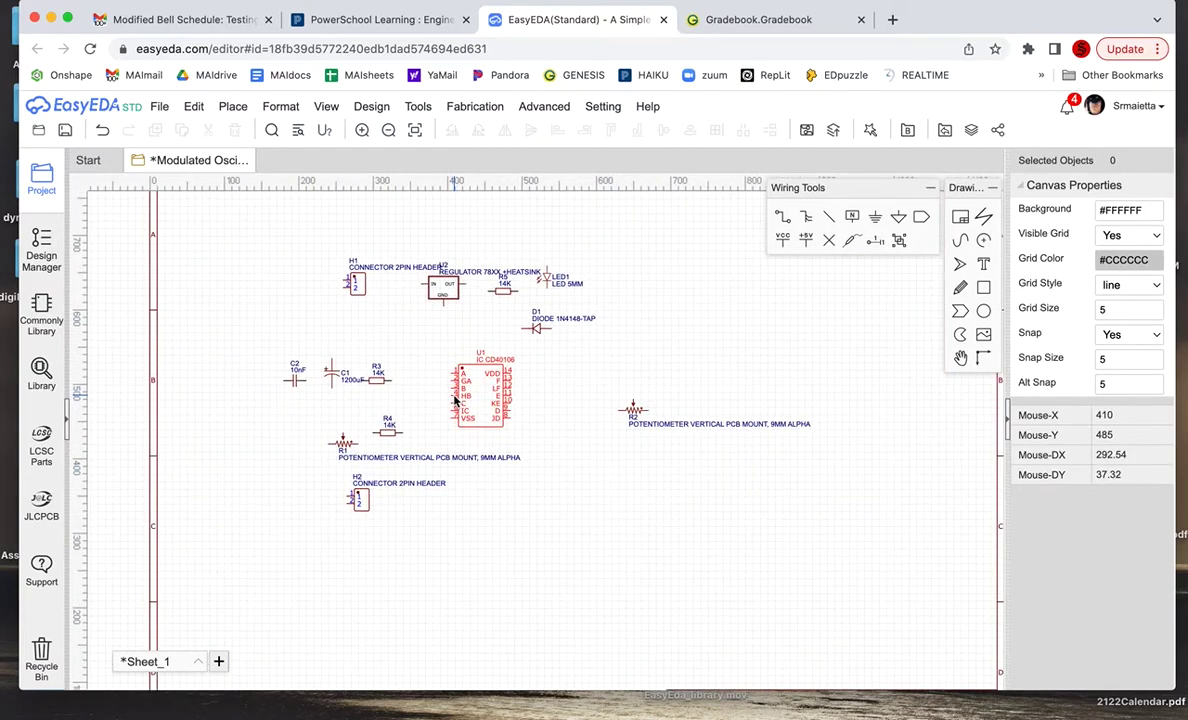
pyautogui.scroll(1, 455, 400)
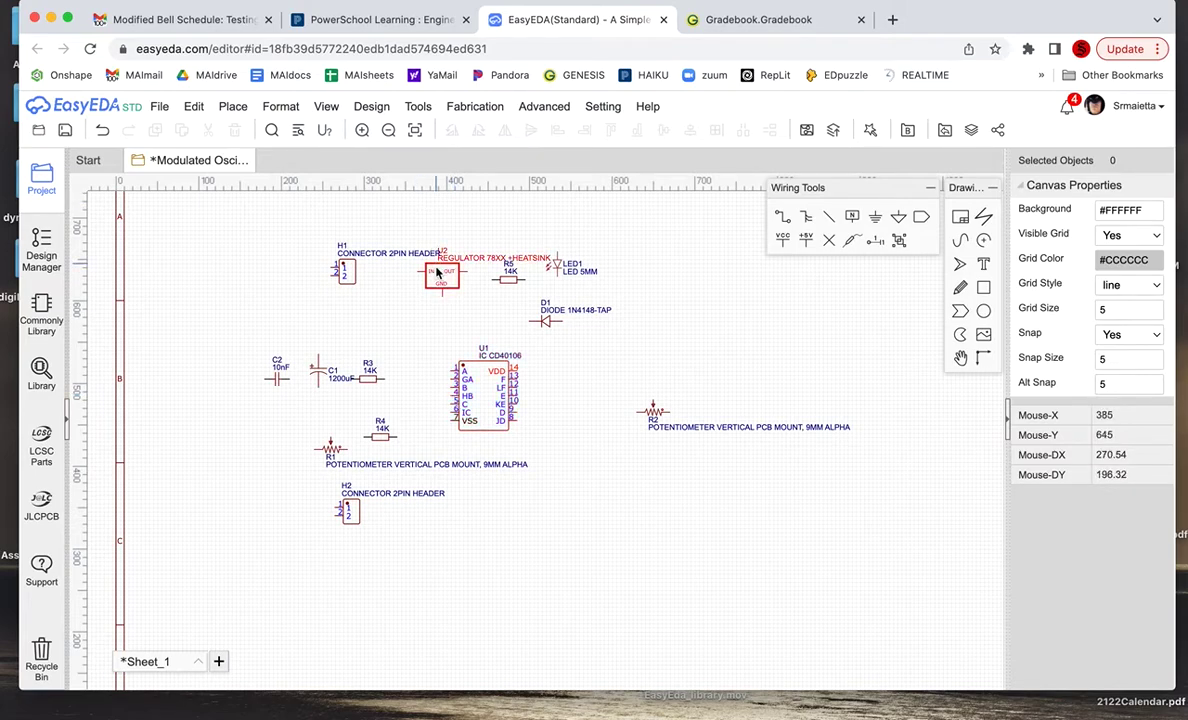
# Step: Move connector H1 farther left of the regulator and rotate it 180° so its pins face the regulator
pyautogui.click(338, 275)
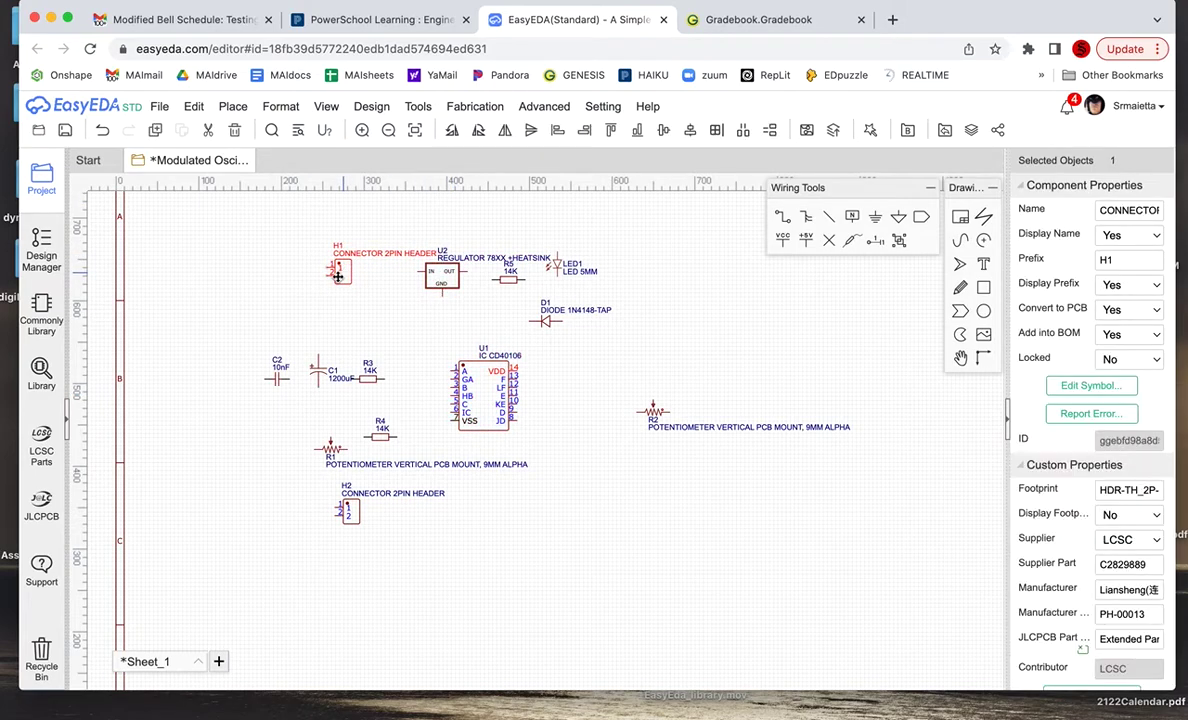
pyautogui.moveTo(338, 275); pyautogui.dragTo(272, 294)
pyautogui.click(268, 289)
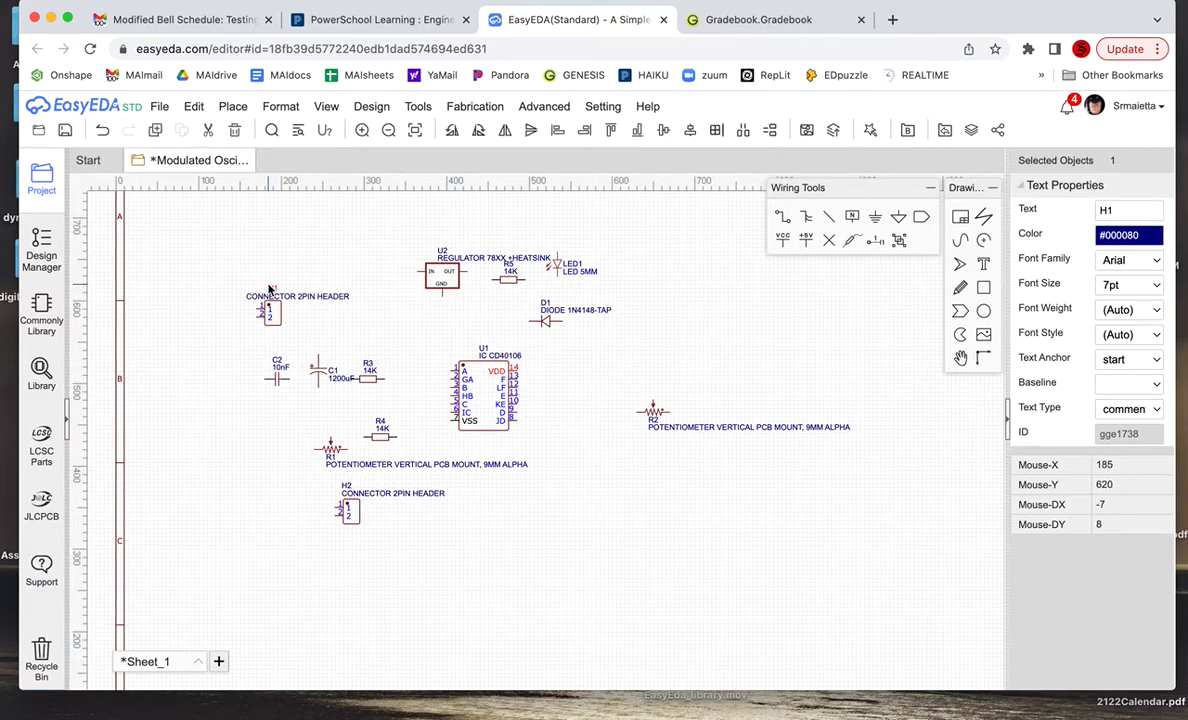
pyautogui.moveTo(272, 304); pyautogui.dragTo(300, 266)
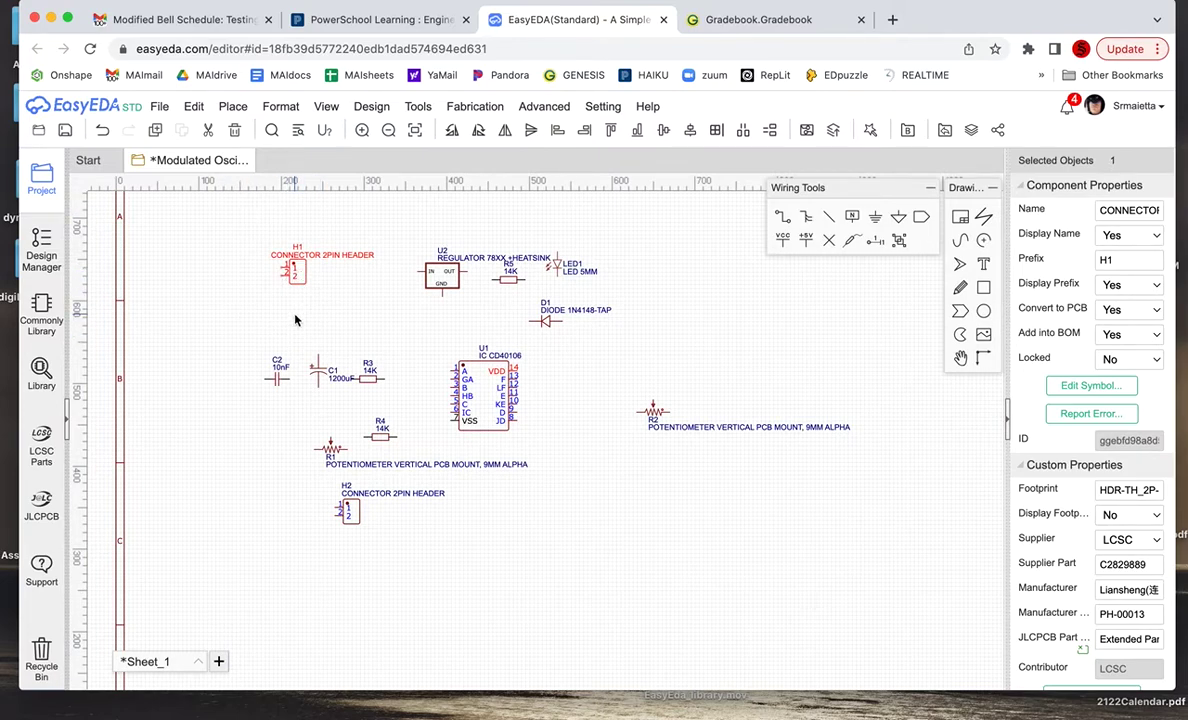
pyautogui.press('space')
pyautogui.press('space')
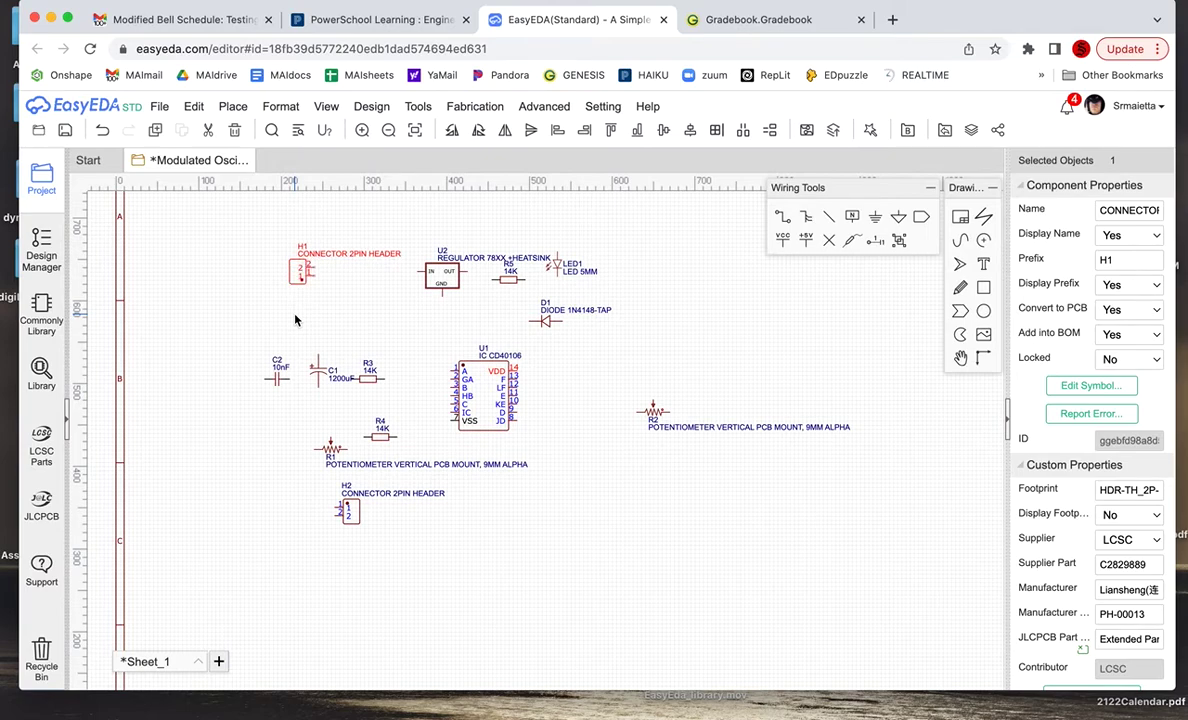
# Step: Rotate connector H2, below potentiometer R1, by 180°
pyautogui.click(347, 512)
pyautogui.press('space')
pyautogui.press('space')
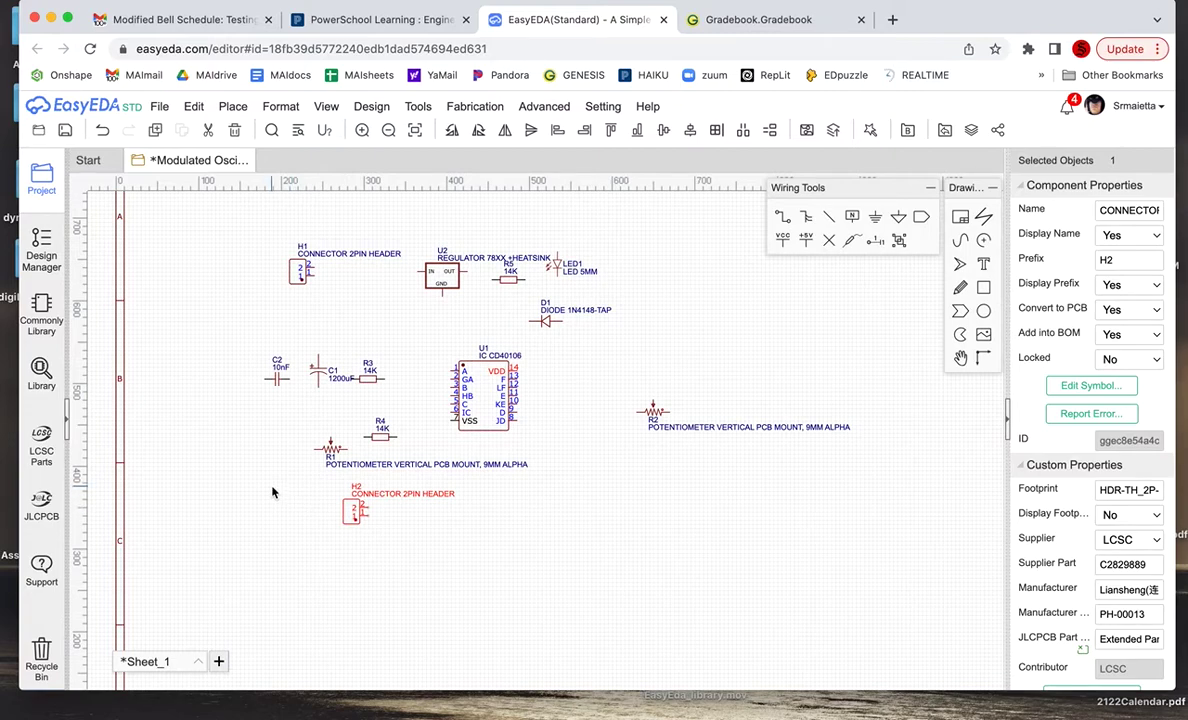
# Step: Change potentiometer R1's name label to "100k Linear" and center it beneath the symbol
pyautogui.click(366, 466)
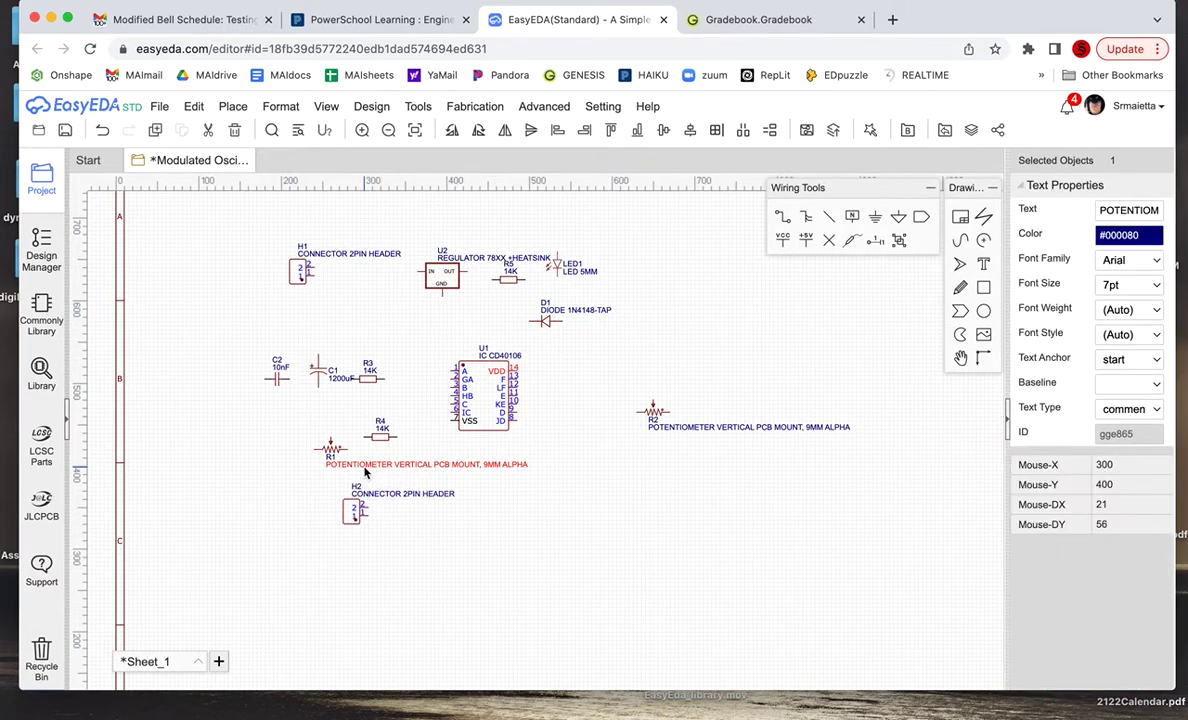
pyautogui.click(366, 472)
pyautogui.click(1117, 210)
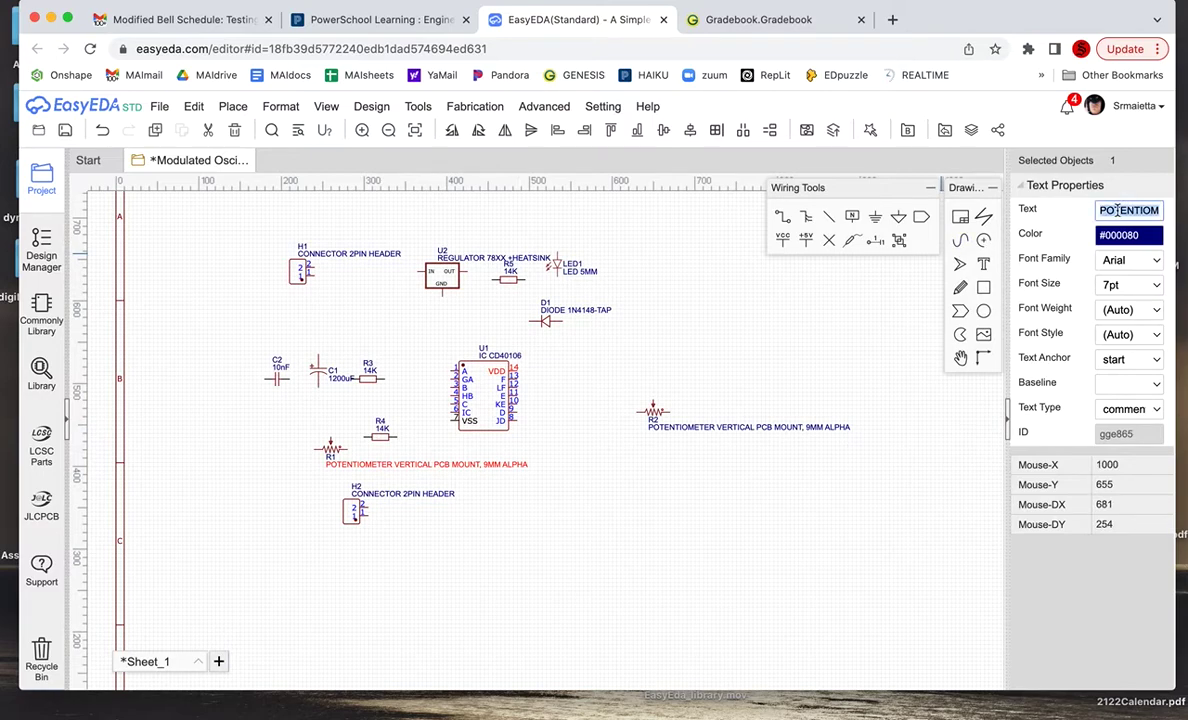
pyautogui.press('BackSpace')
pyautogui.press('Return')
pyautogui.click(380, 462)
pyautogui.moveTo(346, 464); pyautogui.dragTo(335, 461)
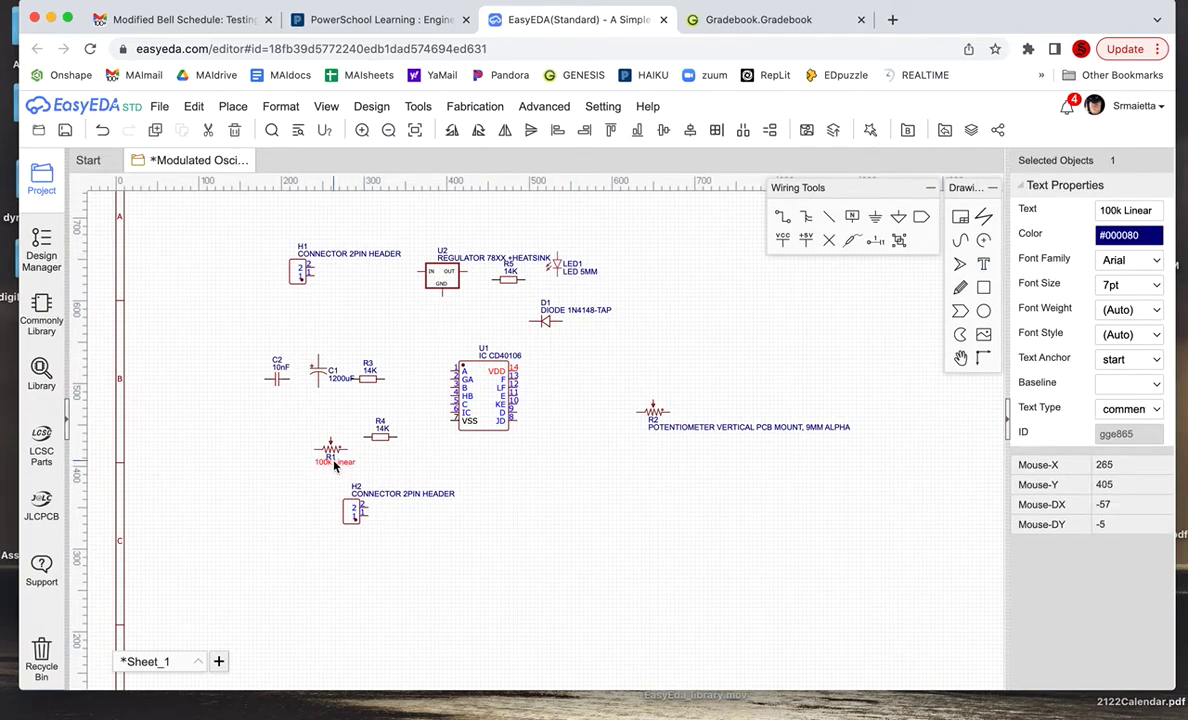
pyautogui.click(628, 485)
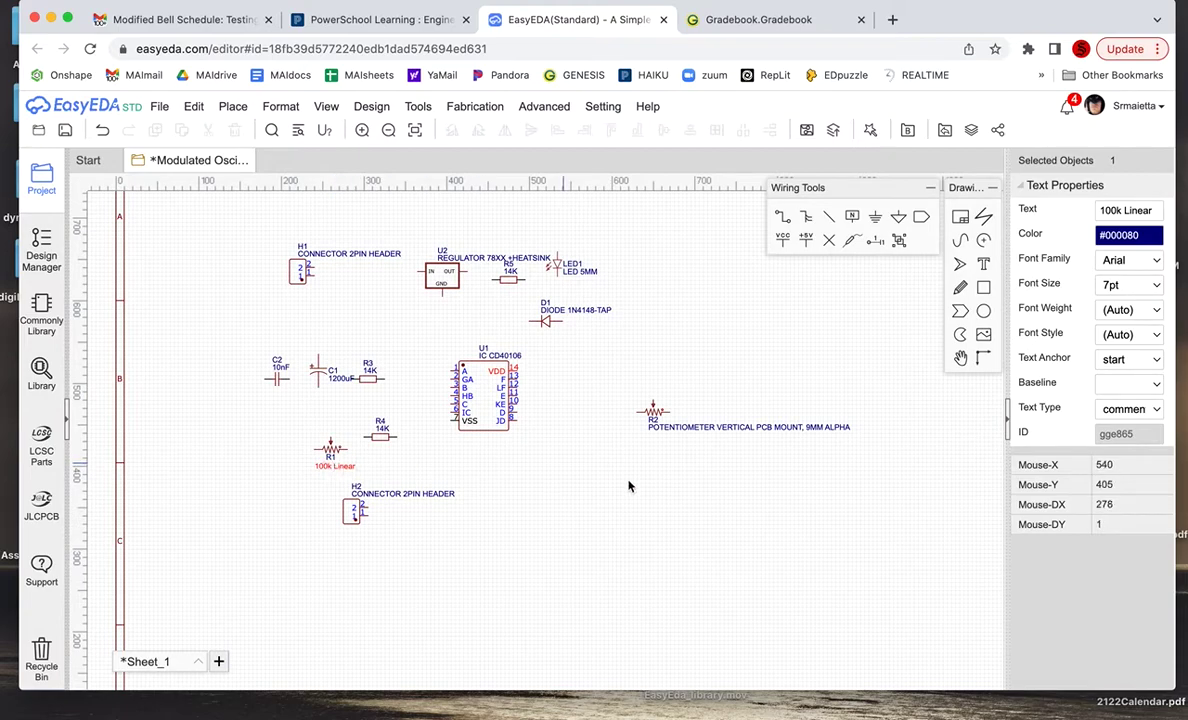
# Step: Change potentiometer R2's name label to "100k Linear" and center it beneath the symbol
pyautogui.click(701, 428)
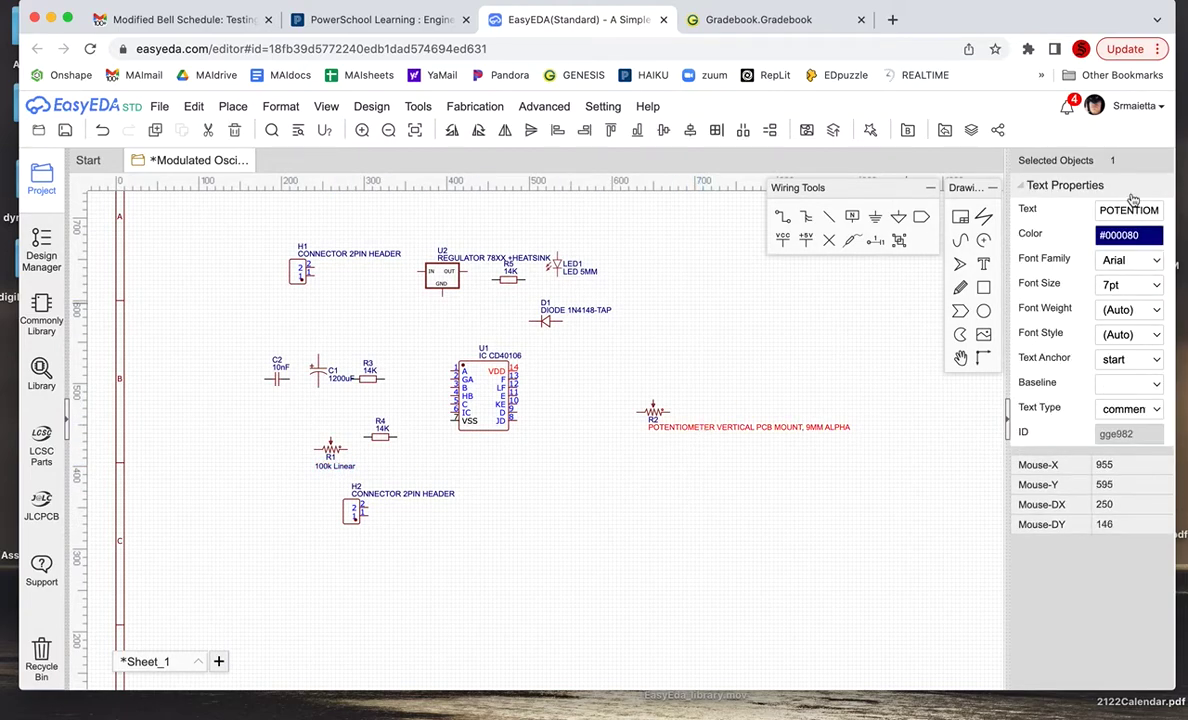
pyautogui.tripleClick(1129, 209)
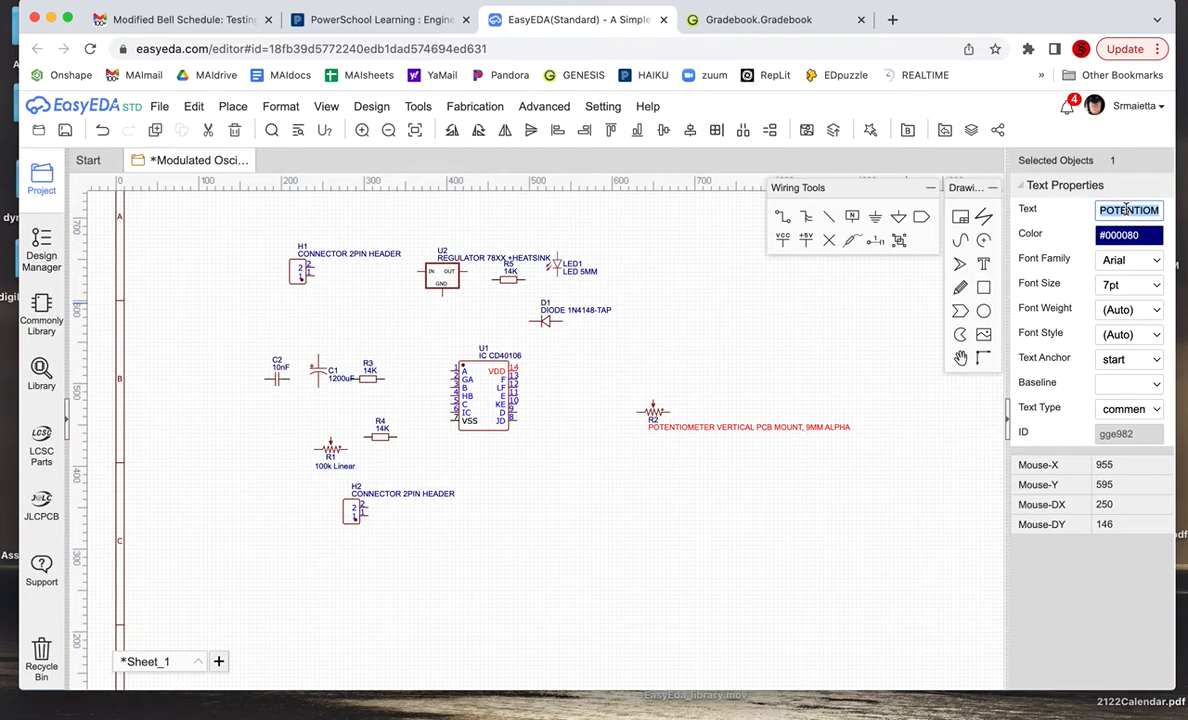
pyautogui.write('100k Linear')
pyautogui.press('Return')
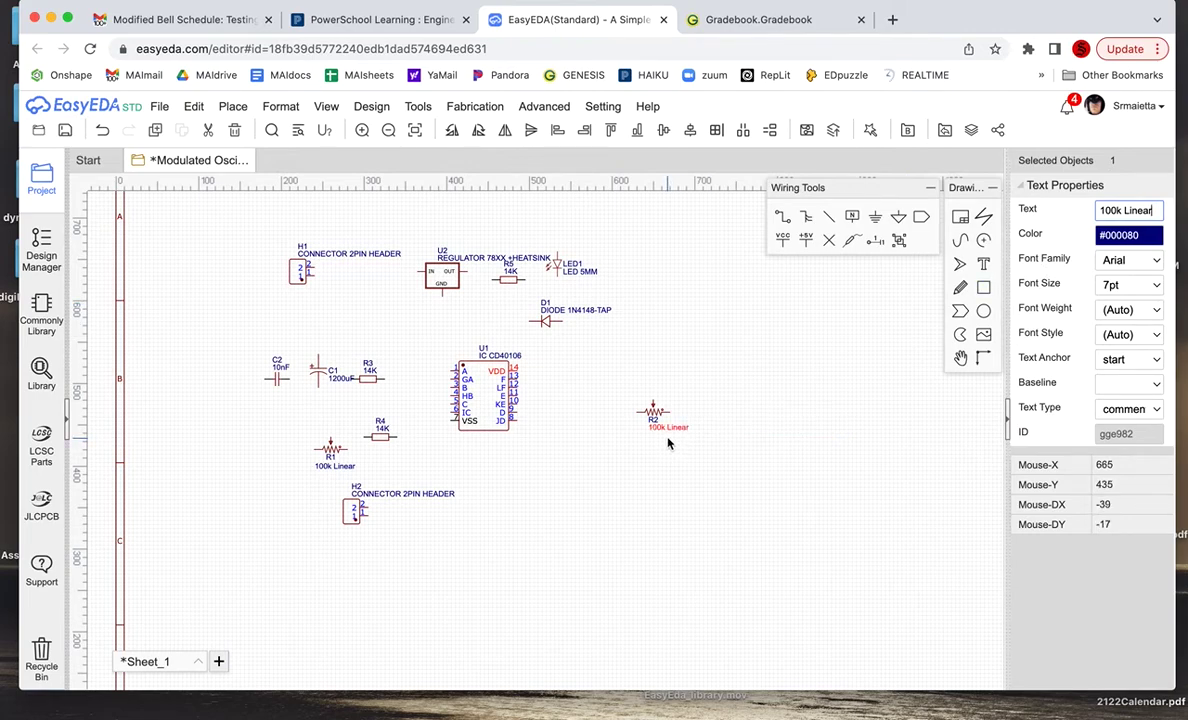
pyautogui.moveTo(668, 427); pyautogui.dragTo(652, 429)
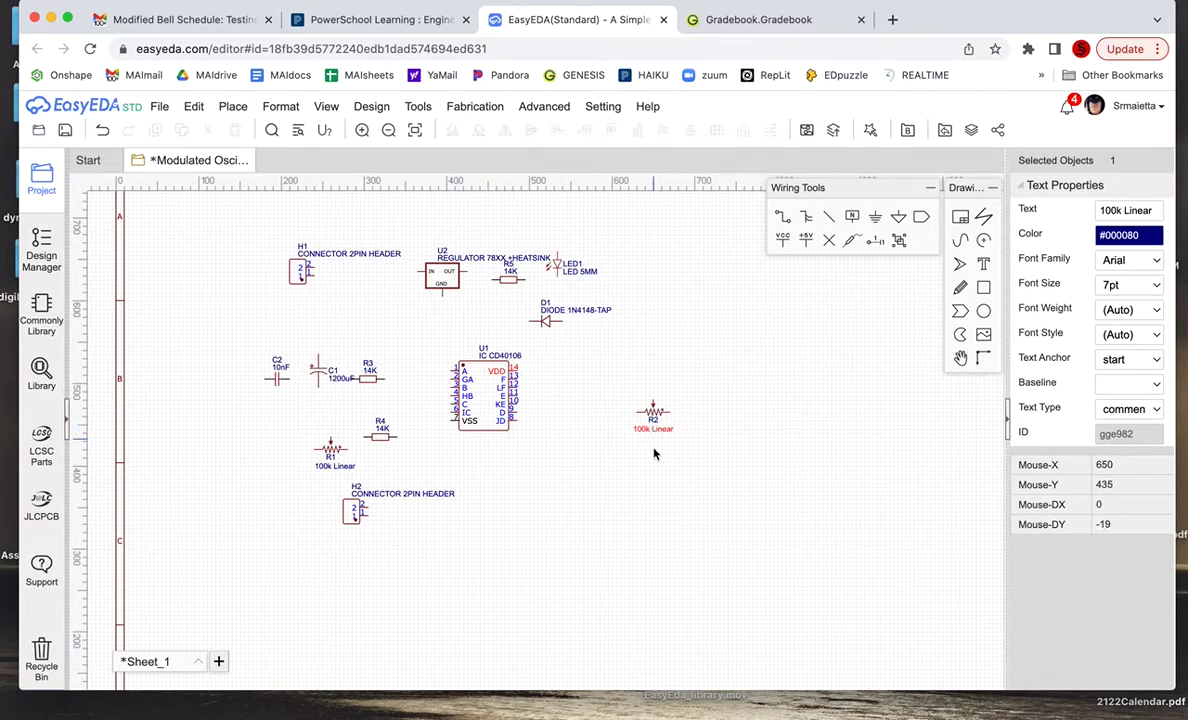
pyautogui.click(655, 452)
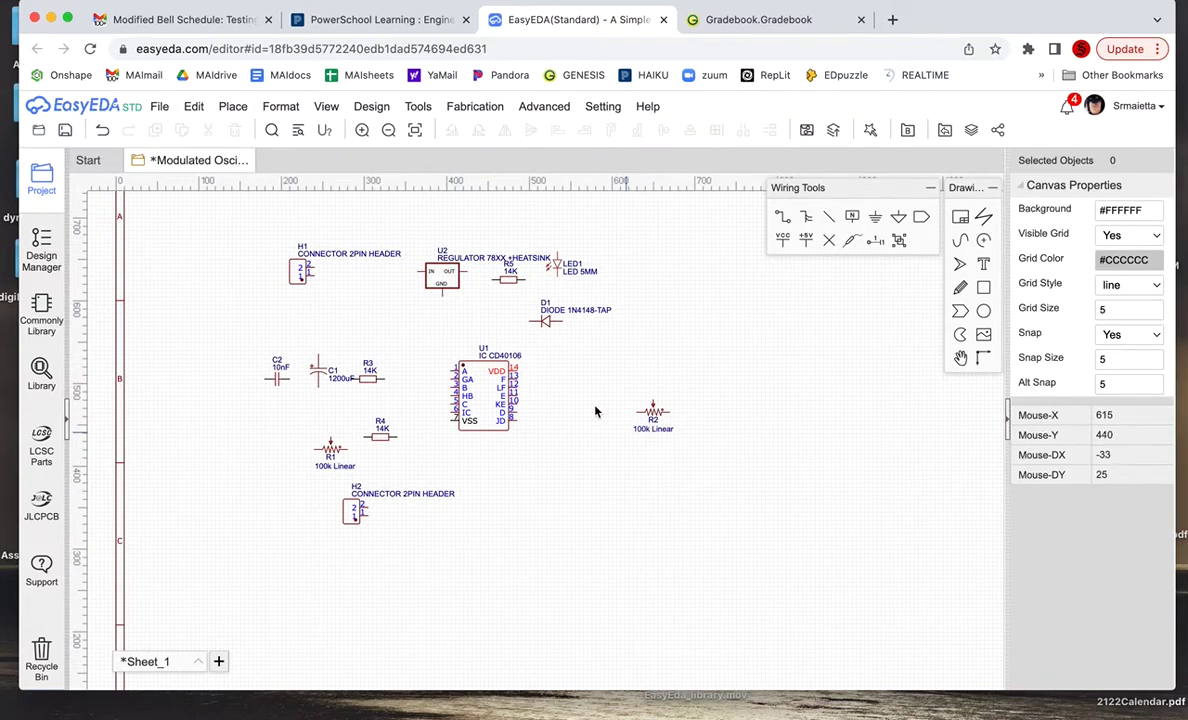
# Step: Change regulator U2's name label to "7805"
pyautogui.click(483, 262)
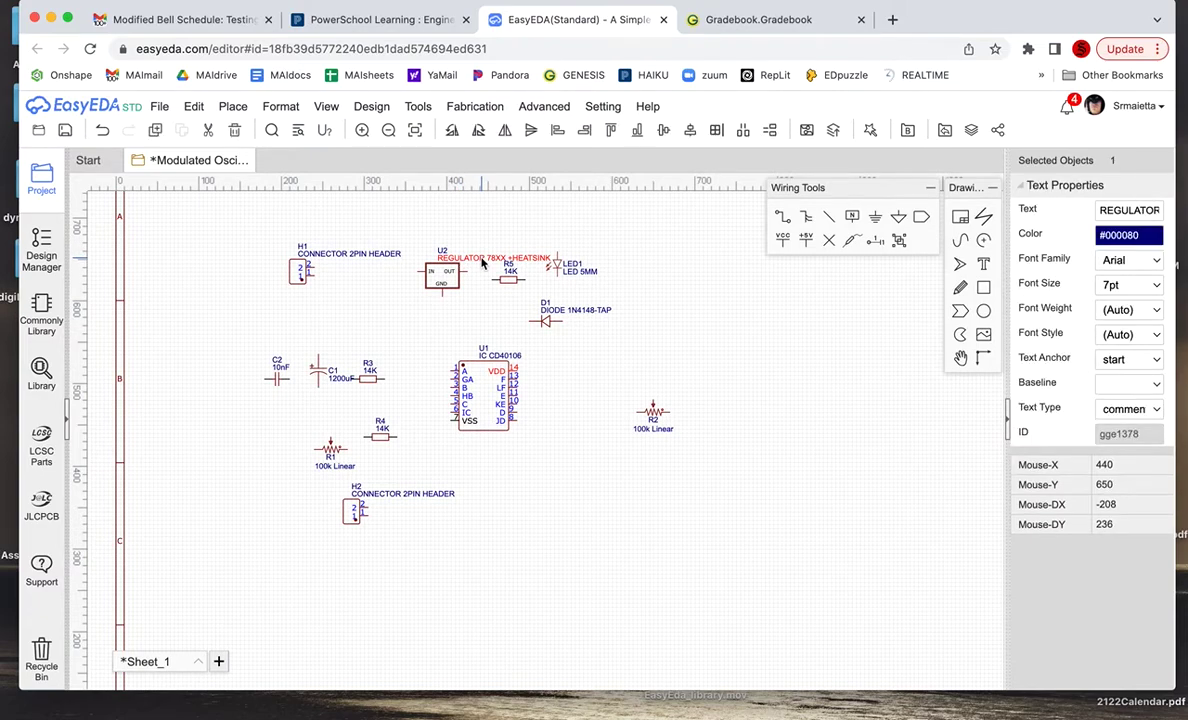
pyautogui.doubleClick(1111, 212)
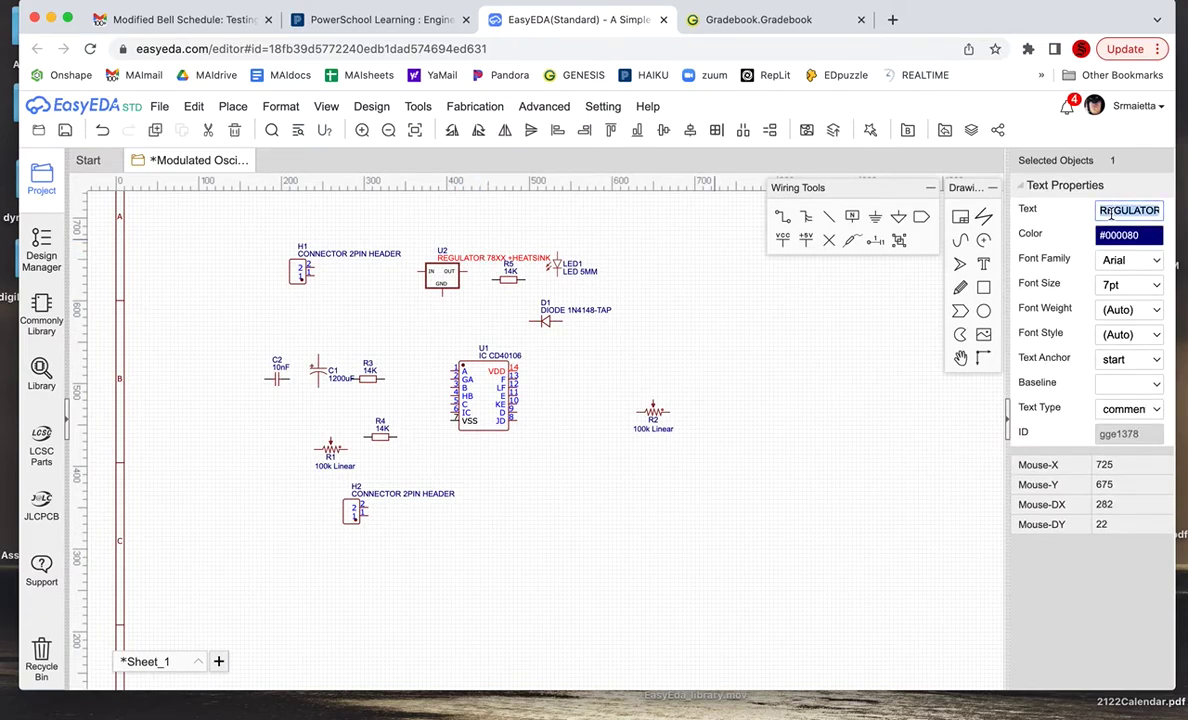
pyautogui.write('7805')
pyautogui.moveTo(1154, 210); pyautogui.dragTo(1122, 209)
pyautogui.hotkey('ctrl', 'a')
pyautogui.press('BackSpace')
pyautogui.press('Return')
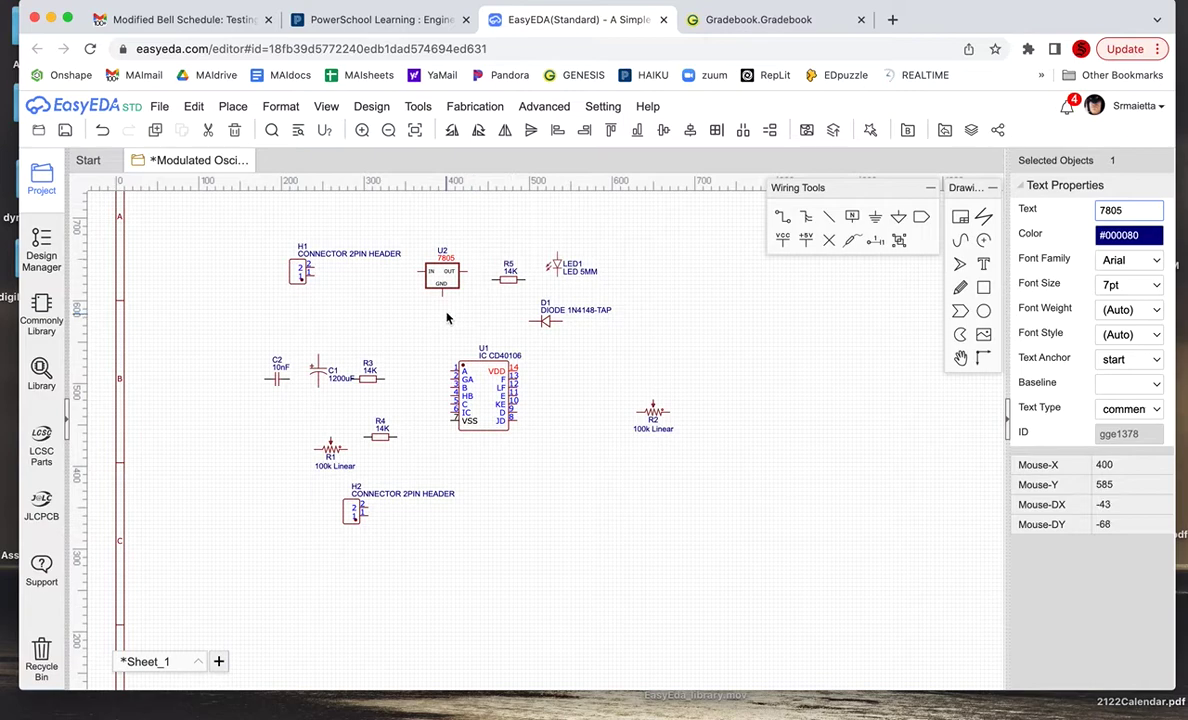
# Step: Change connector H1's name label to "Battery"
pyautogui.click(340, 276)
pyautogui.doubleClick(330, 254)
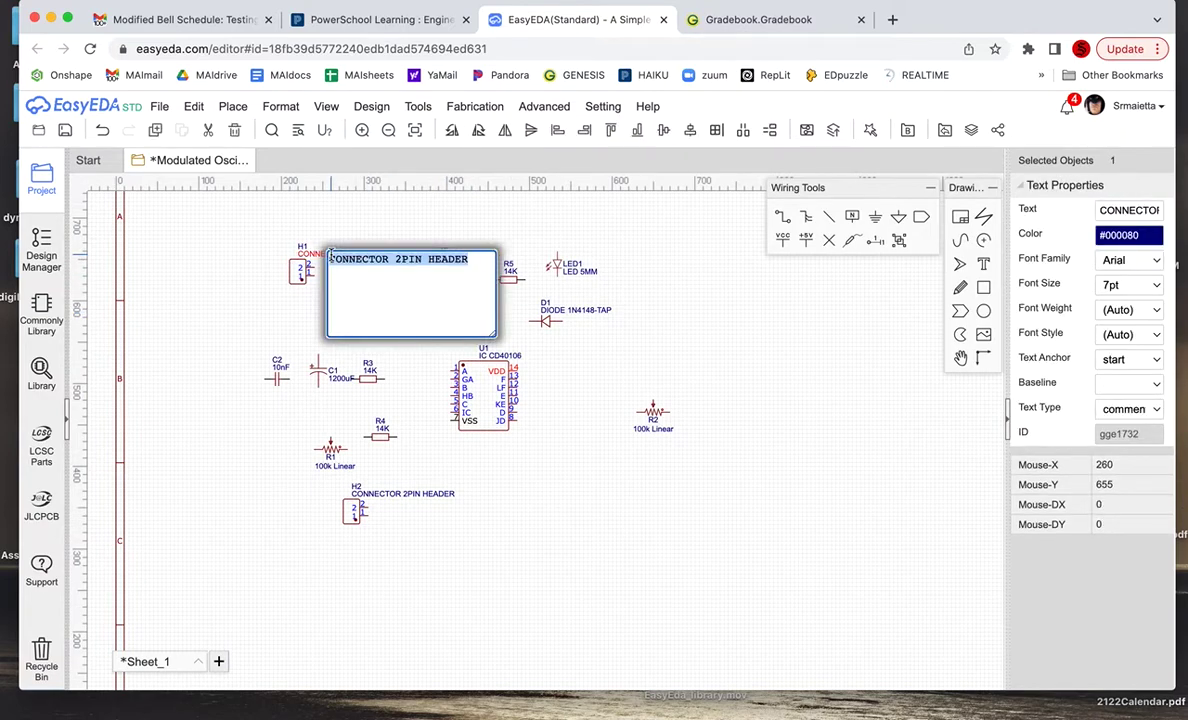
pyautogui.press('BackSpace')
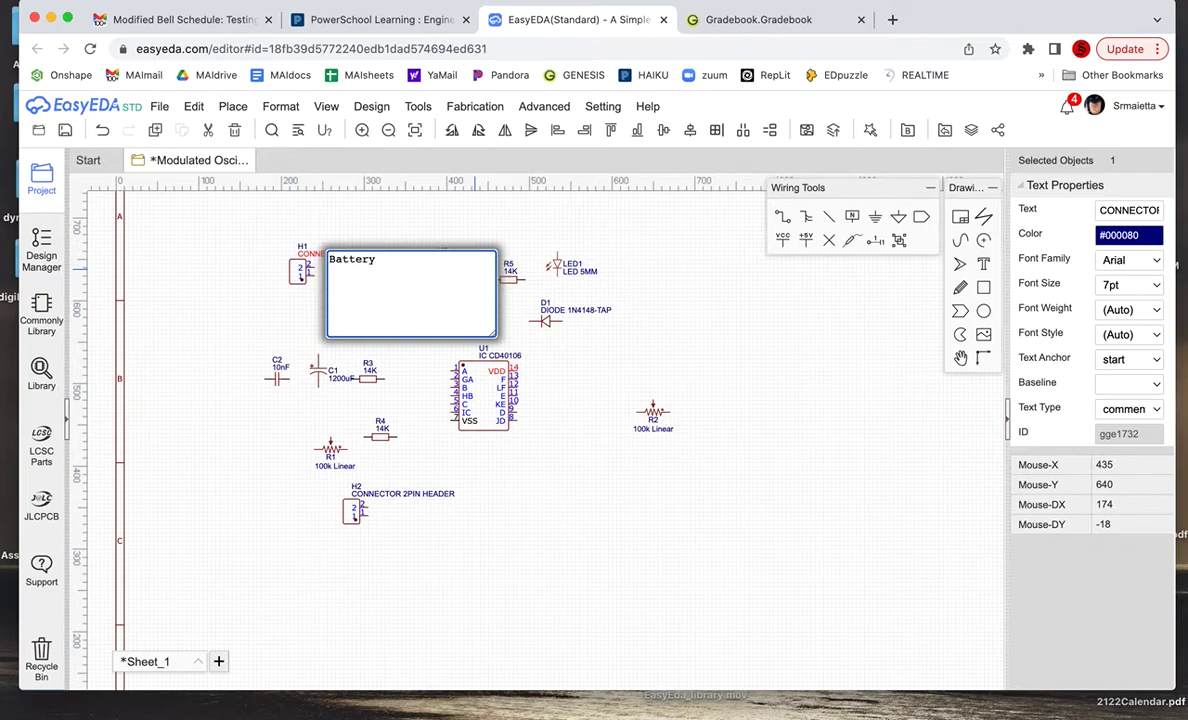
pyautogui.press('Return')
pyautogui.click(348, 309)
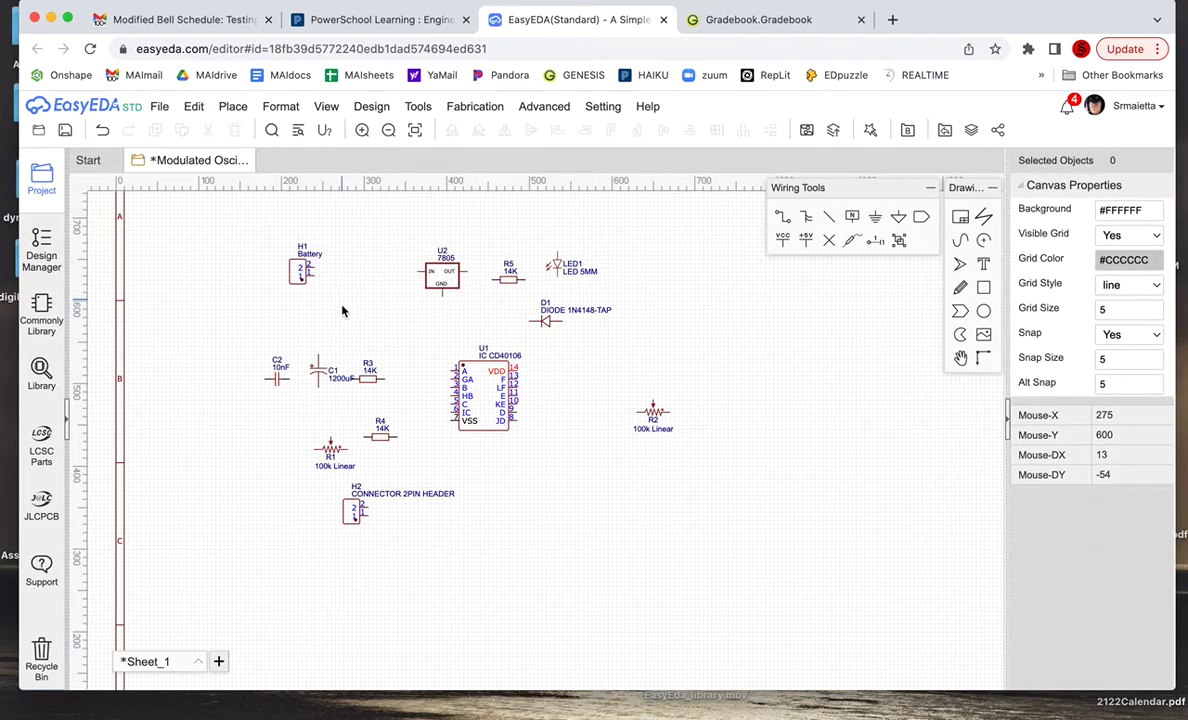
# Step: Change connector H2's name label to "Output"
pyautogui.doubleClick(384, 496)
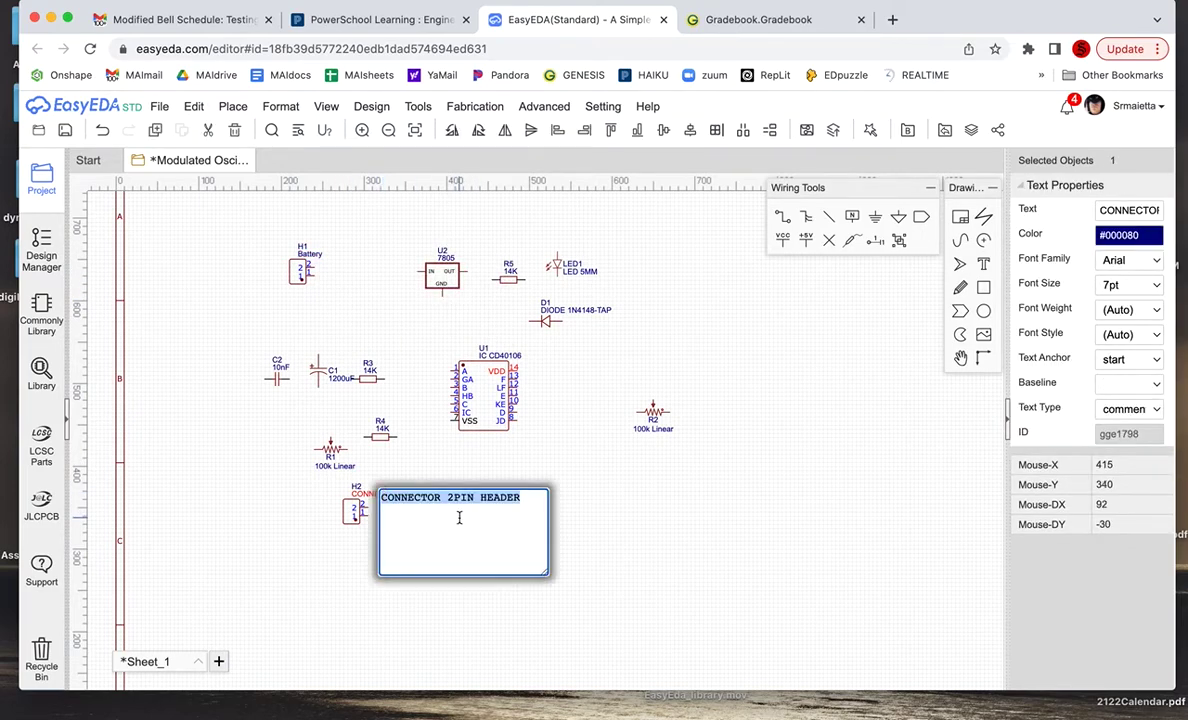
pyautogui.write('Output')
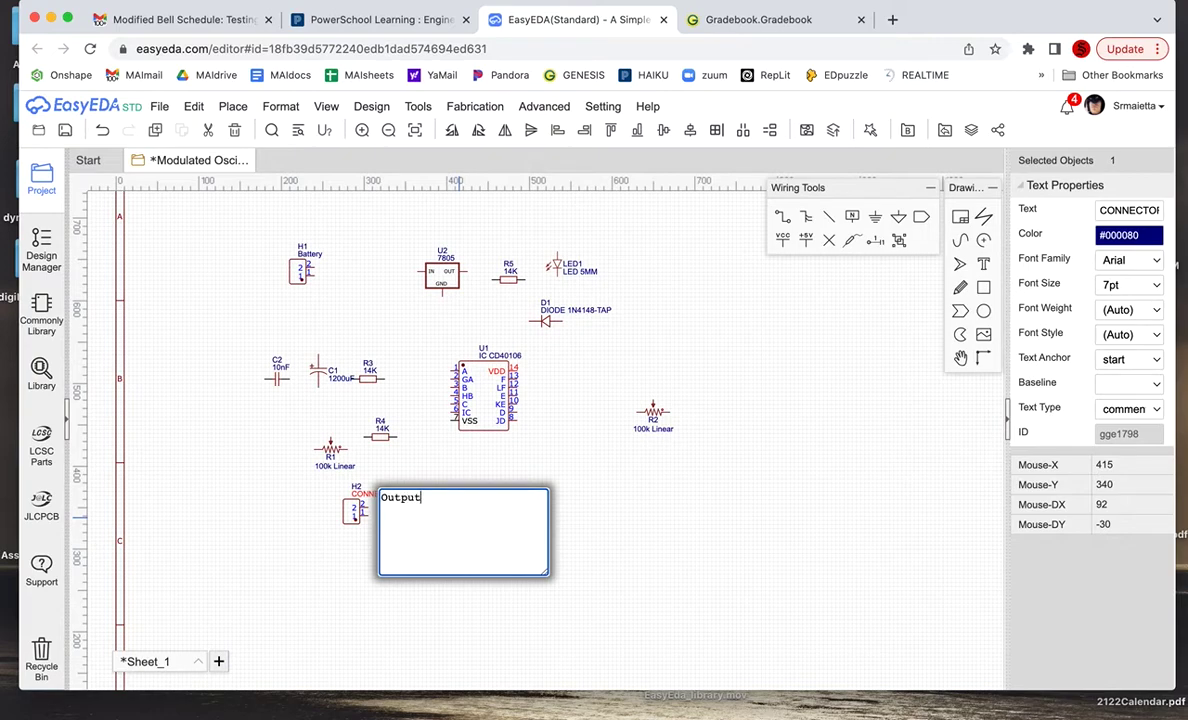
pyautogui.click(445, 480)
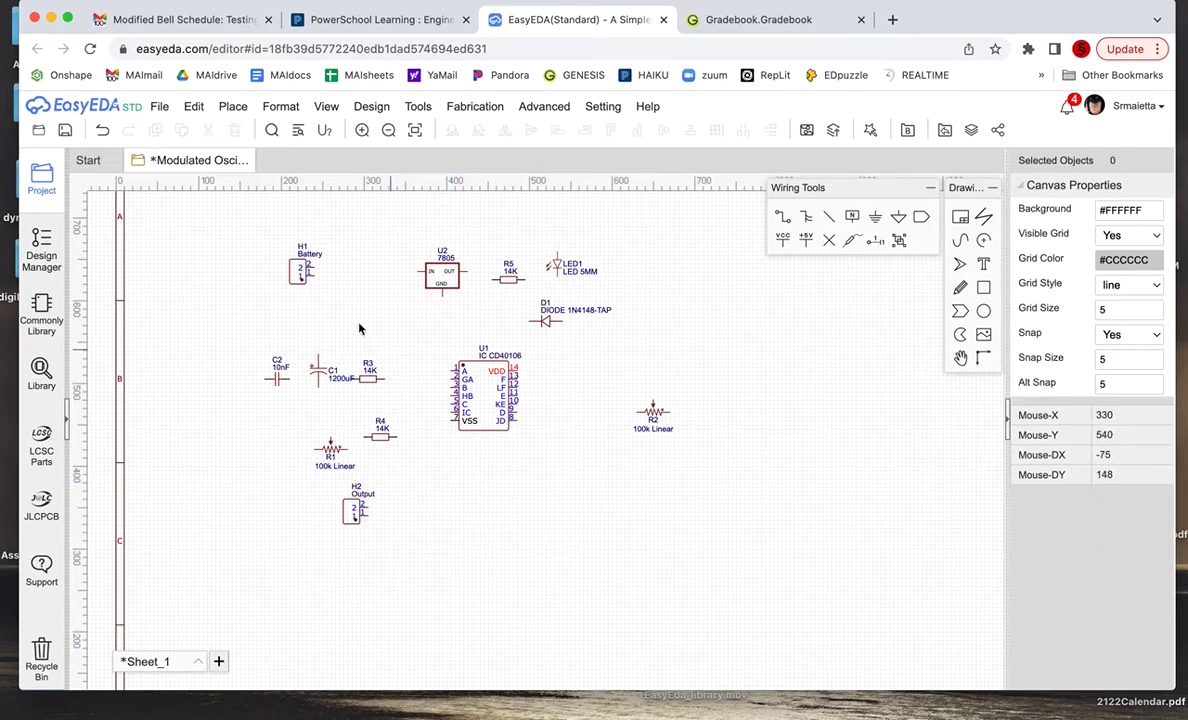
# Step: Move Battery connector H1 closer to the 7805 with pin 2 level with IN, and raise resistor R5 level with OUT
pyautogui.click(293, 271)
pyautogui.moveTo(293, 271); pyautogui.dragTo(340, 276)
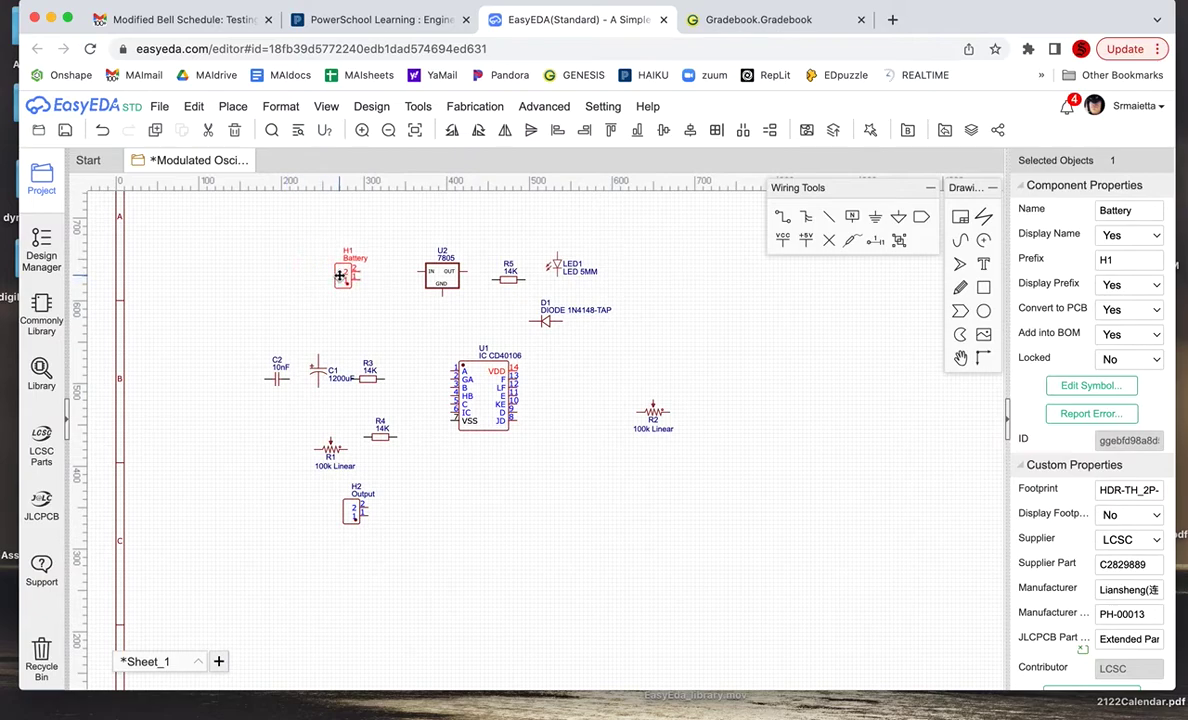
pyautogui.click(510, 270)
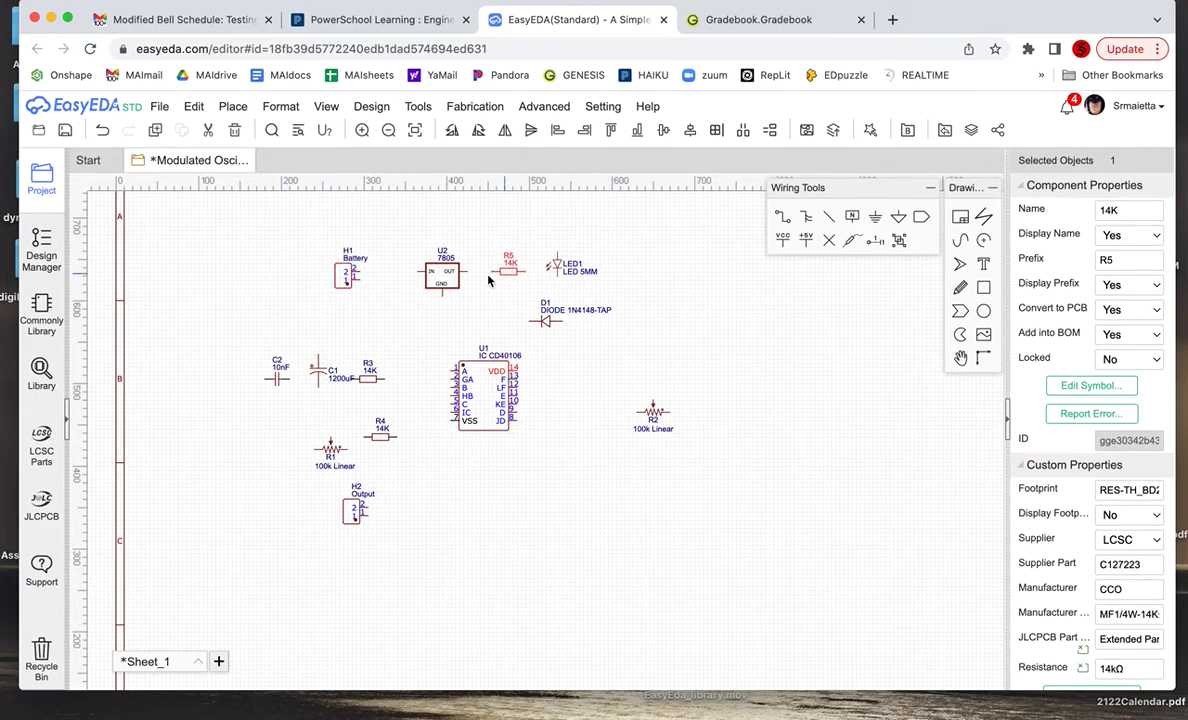
pyautogui.scroll(3, 454, 260)
pyautogui.click(169, 297)
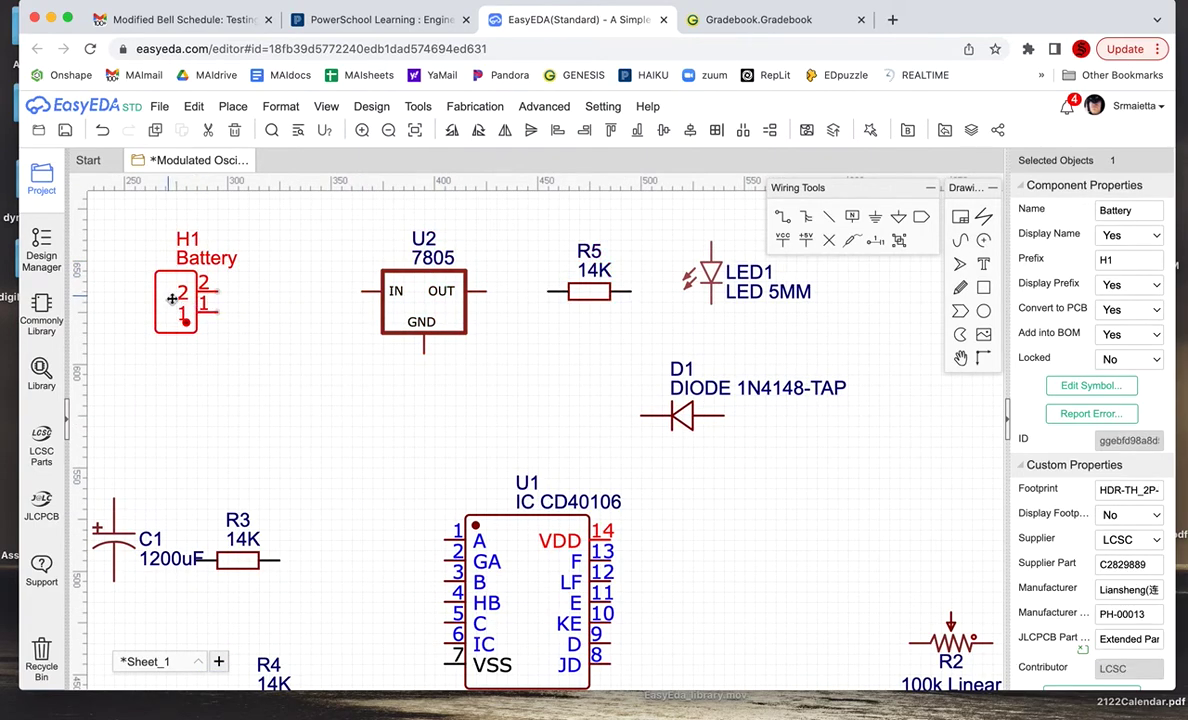
pyautogui.moveTo(169, 297); pyautogui.dragTo(210, 300)
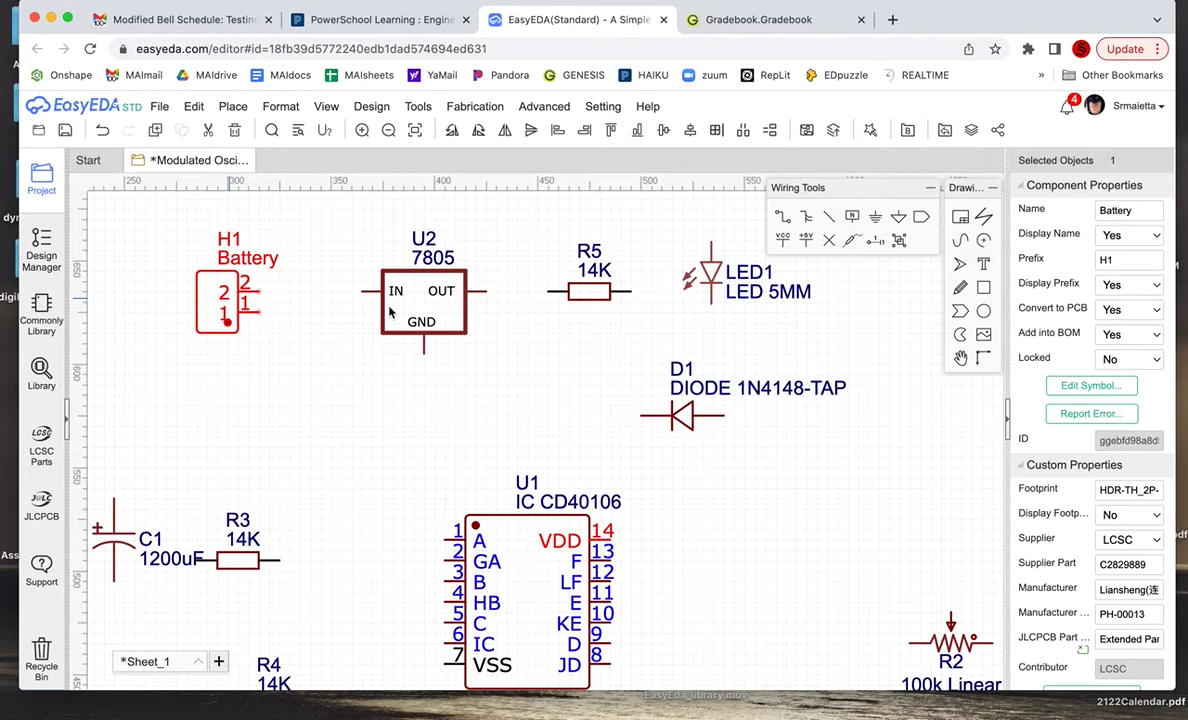
# Step: Wire pin 2 of Battery connector H1 to the IN pin of the 7805 regulator
pyautogui.click(784, 220)
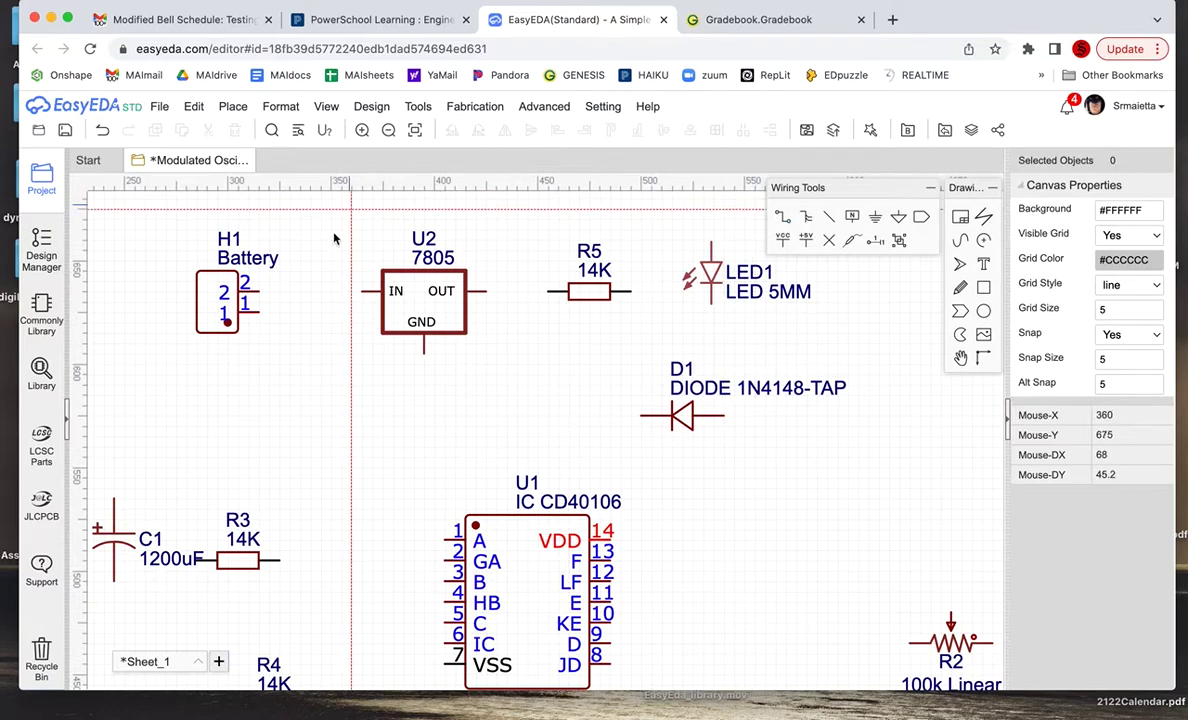
pyautogui.click(259, 291)
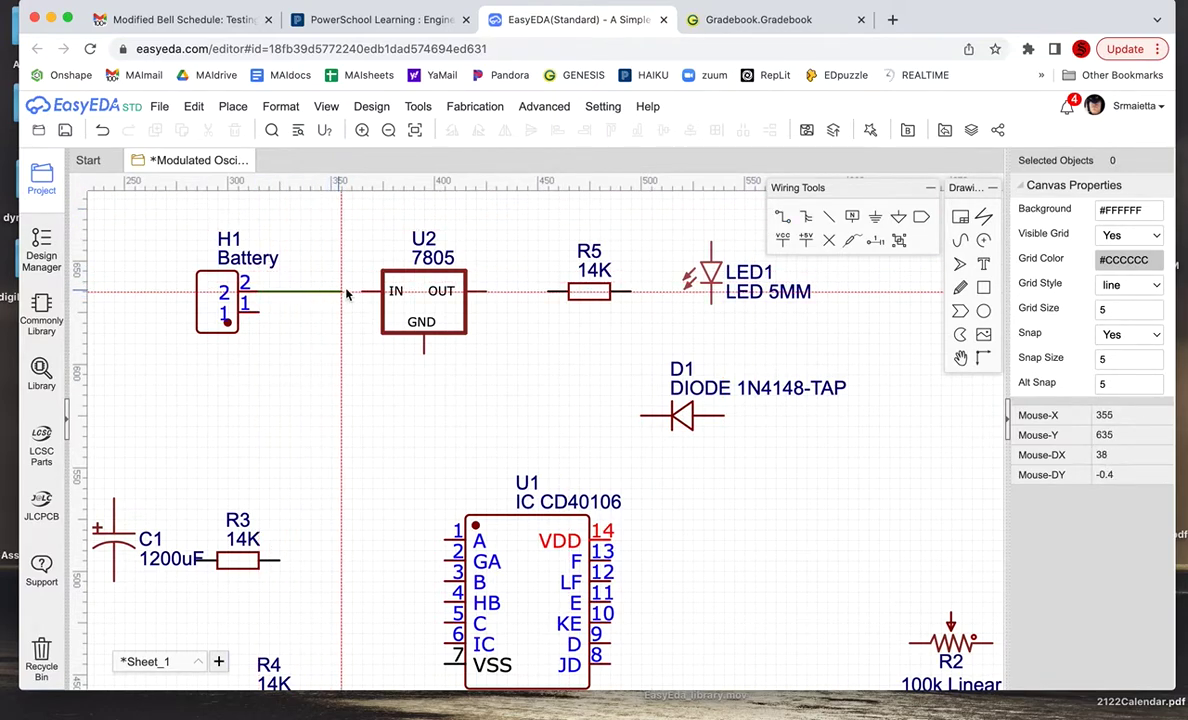
pyautogui.click(380, 292)
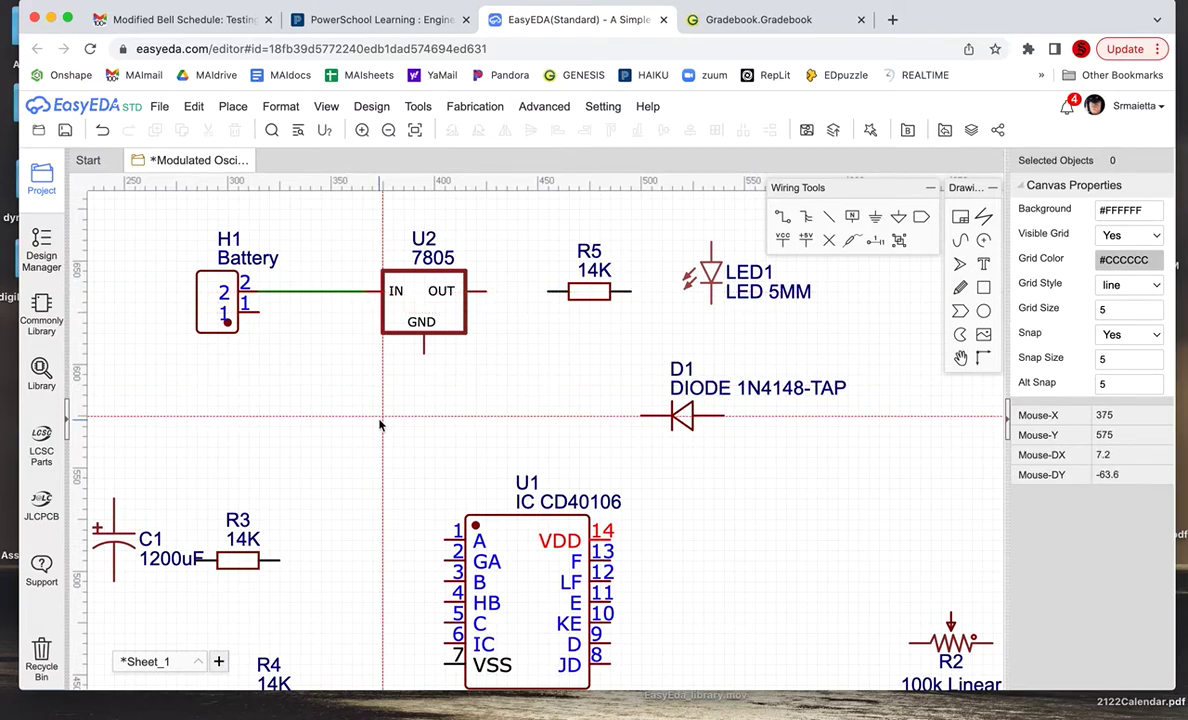
# Step: Wire the OUT pin of the 7805 regulator to the near end of resistor R5
pyautogui.click(486, 292)
pyautogui.click(548, 291)
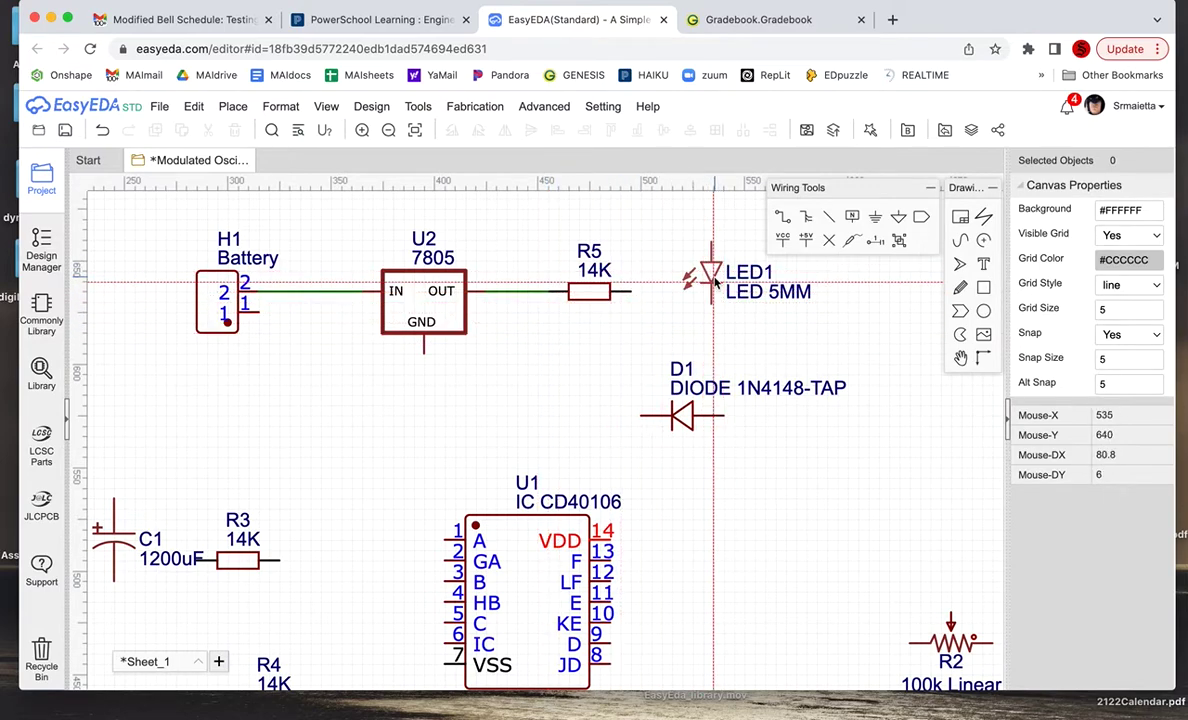
pyautogui.press('Escape')
# Step: Move LED1 down so its upper pin is level with R5, and wire R5's free end to that pin
pyautogui.moveTo(714, 283); pyautogui.dragTo(688, 312)
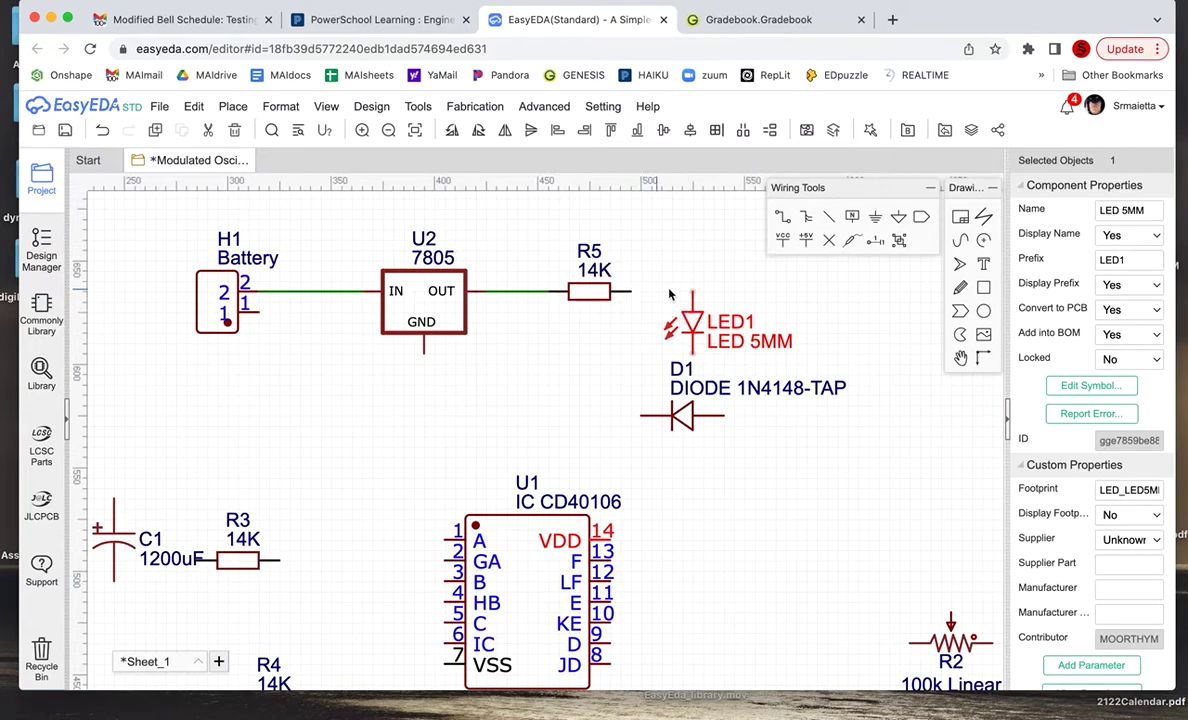
pyautogui.click(784, 217)
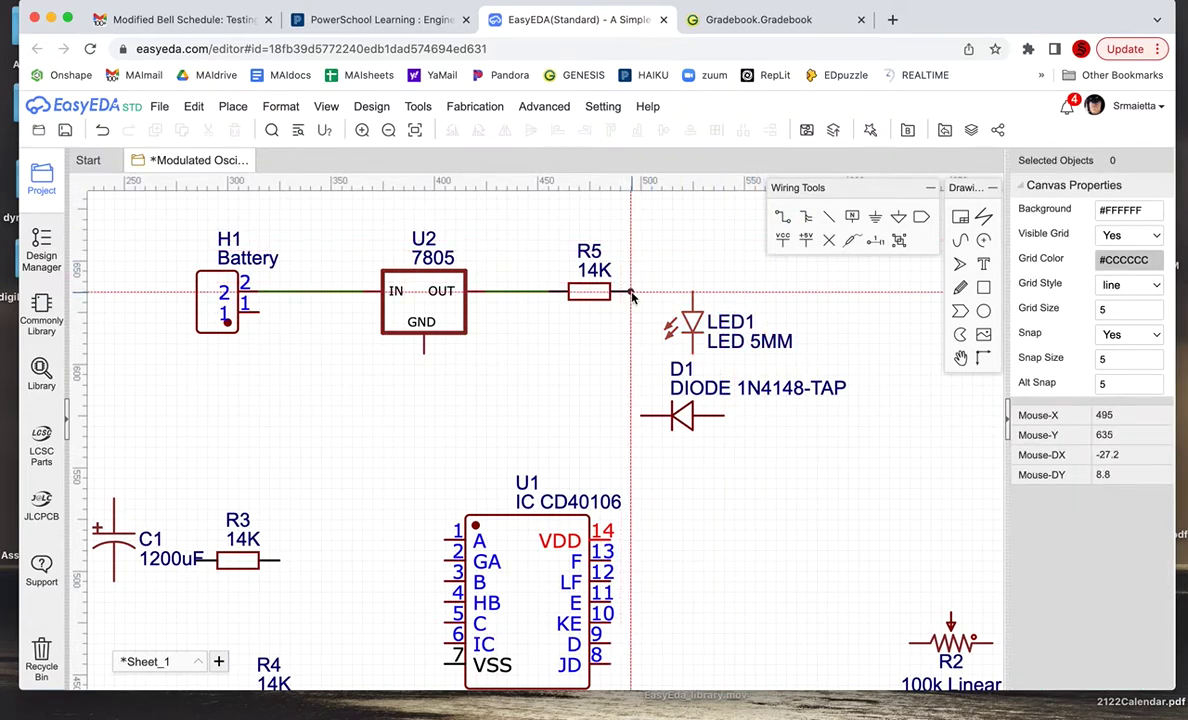
pyautogui.click(631, 293)
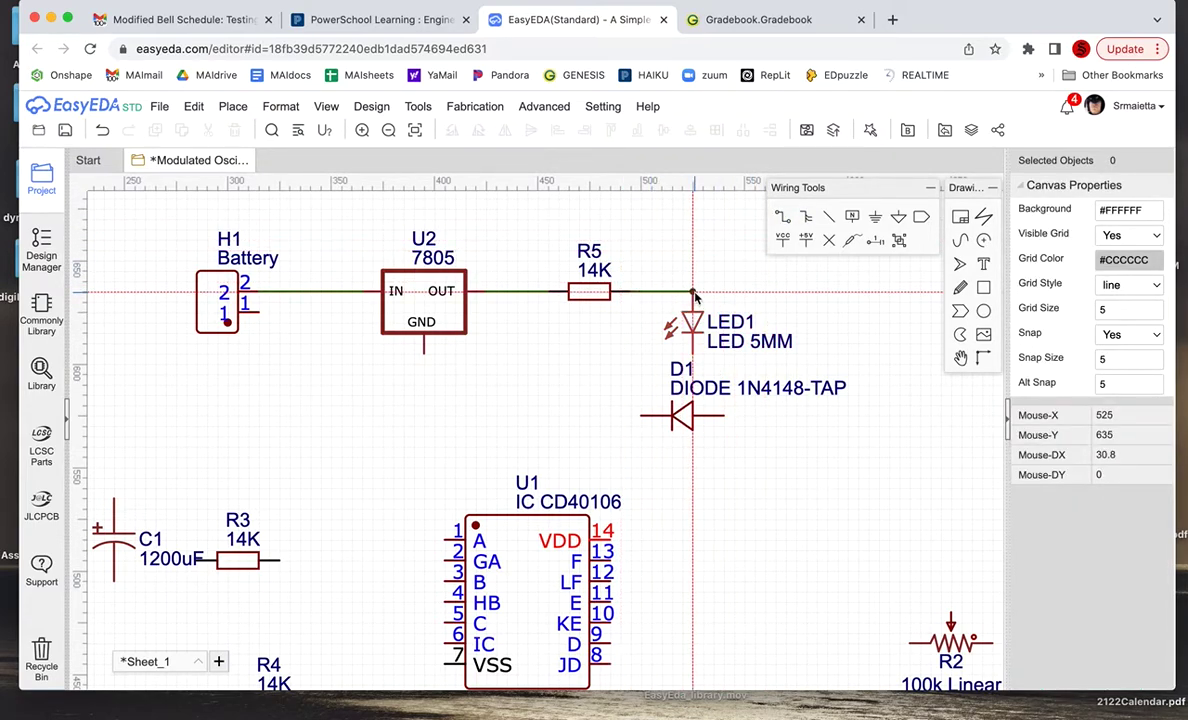
pyautogui.click(694, 298)
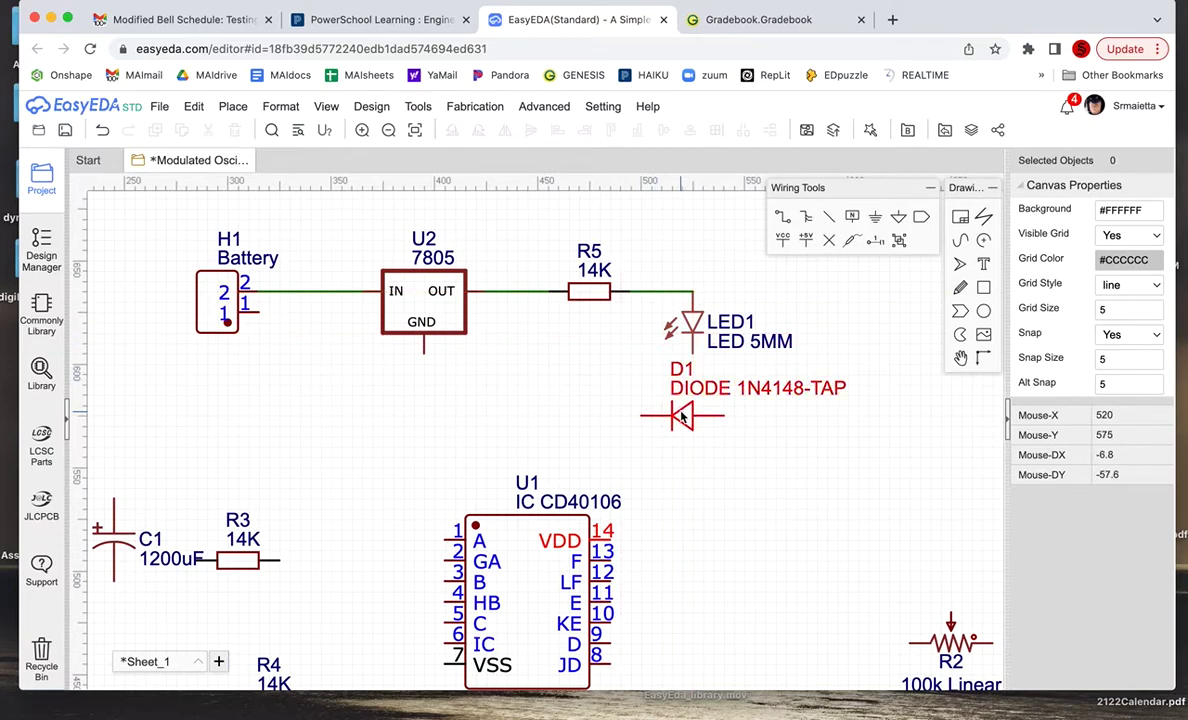
# Step: Move diode D1 to just above U1 and change its name label to "4148"
pyautogui.moveTo(683, 418); pyautogui.dragTo(566, 443)
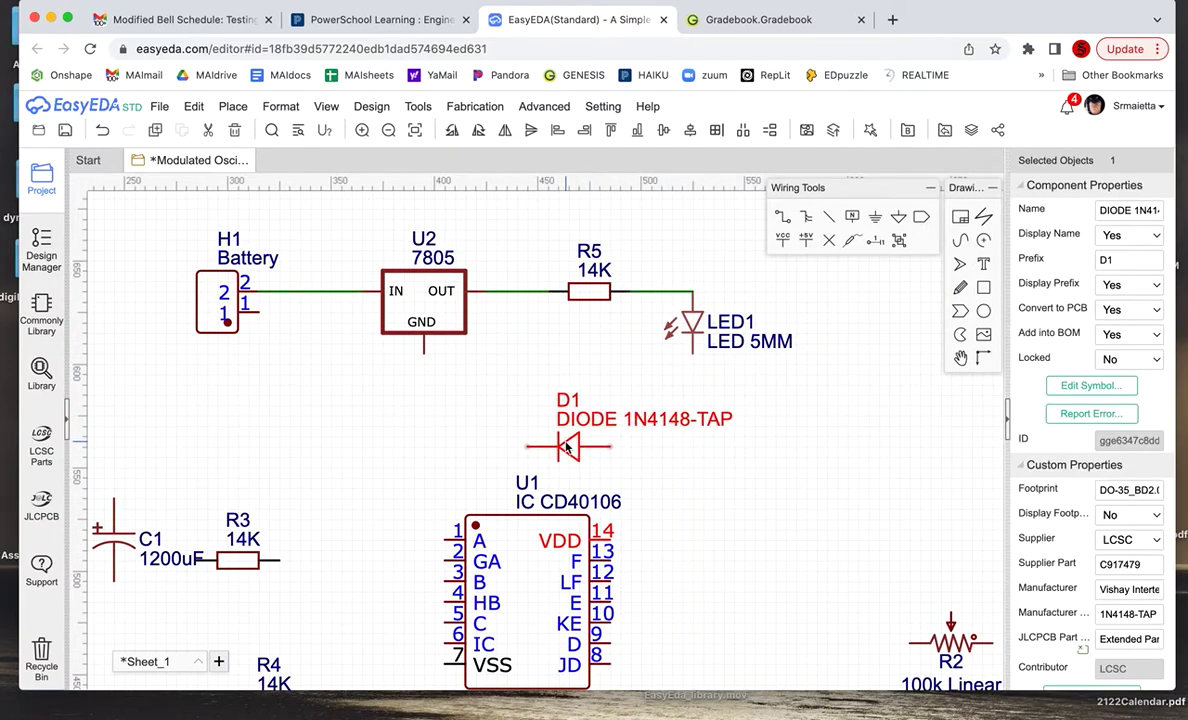
pyautogui.doubleClick(621, 421)
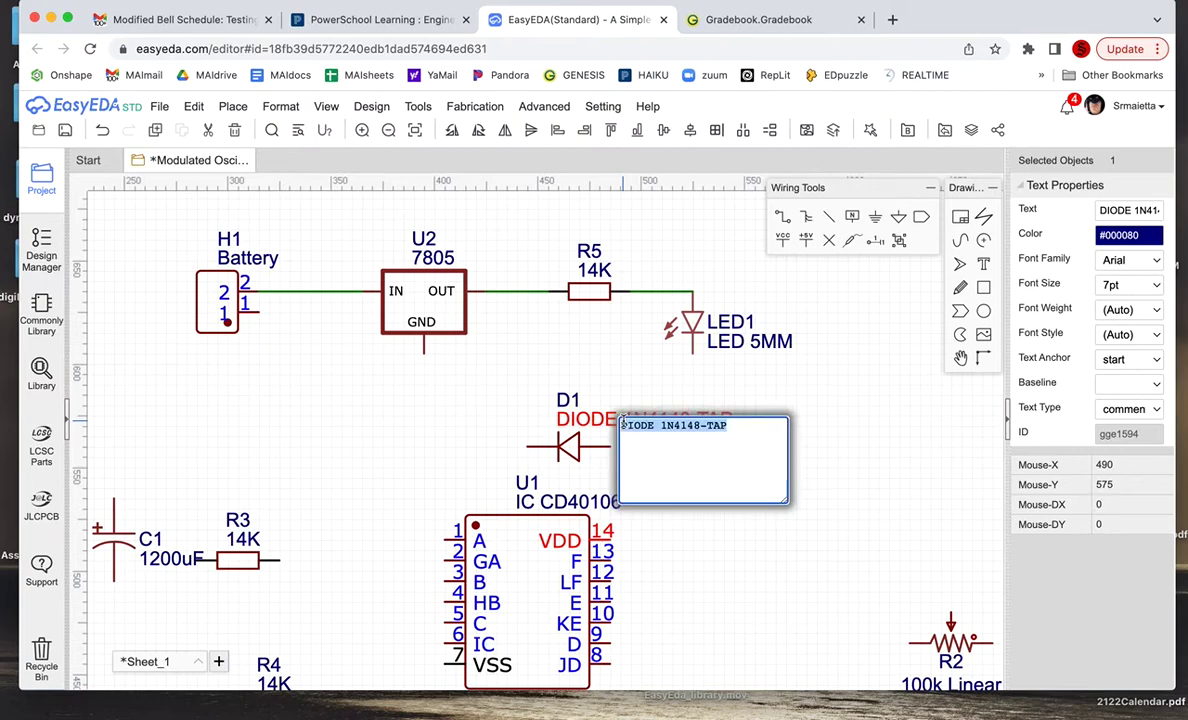
pyautogui.write('414')
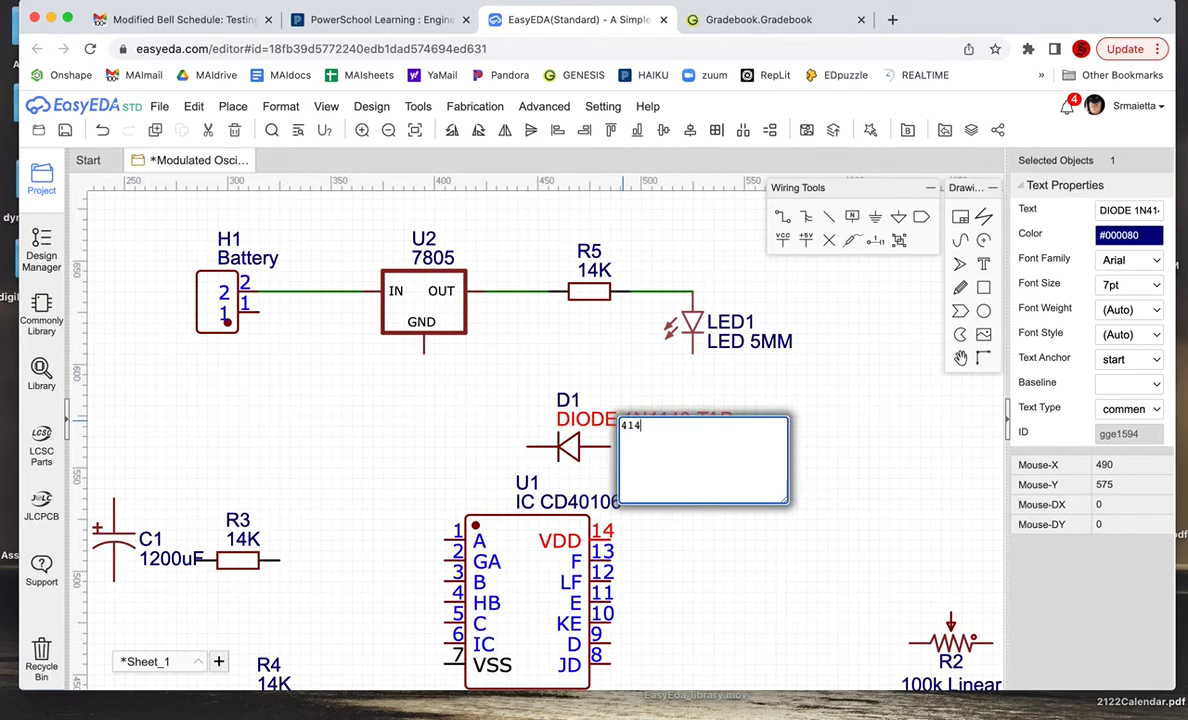
pyautogui.write('8')
pyautogui.click(458, 404)
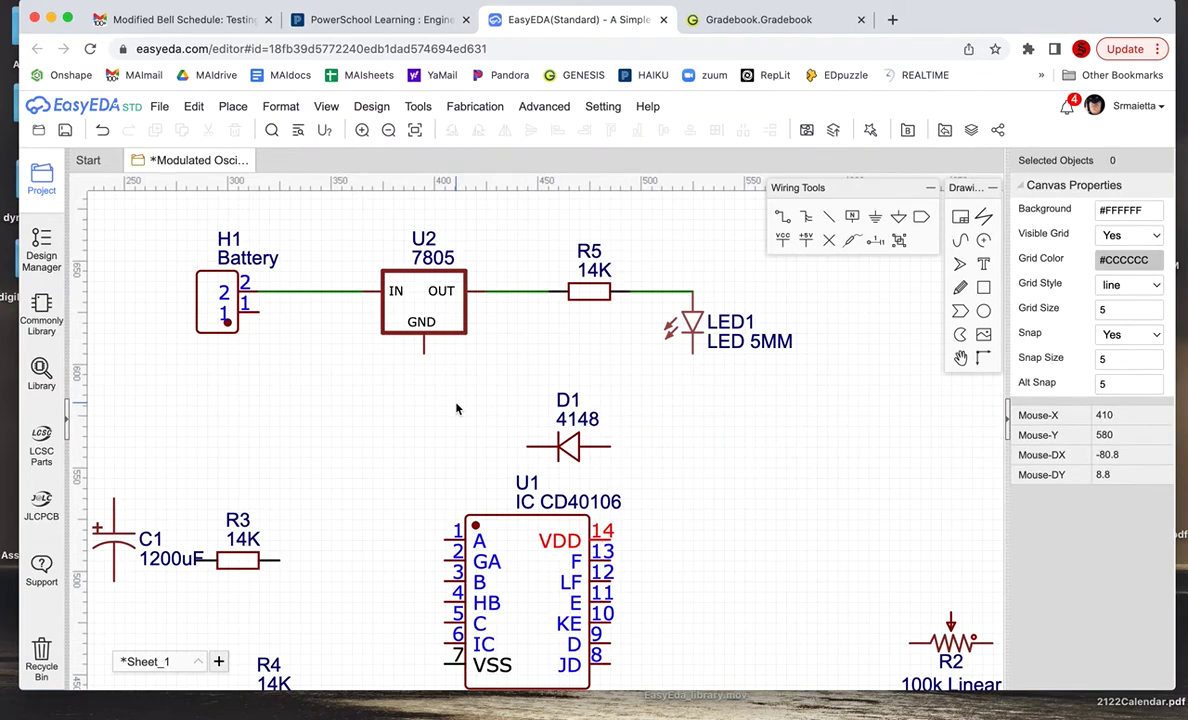
# Step: Place a GND symbol between Battery connector H1 and the 7805, with its pin level with the regulator's GND pin end
pyautogui.click(877, 221)
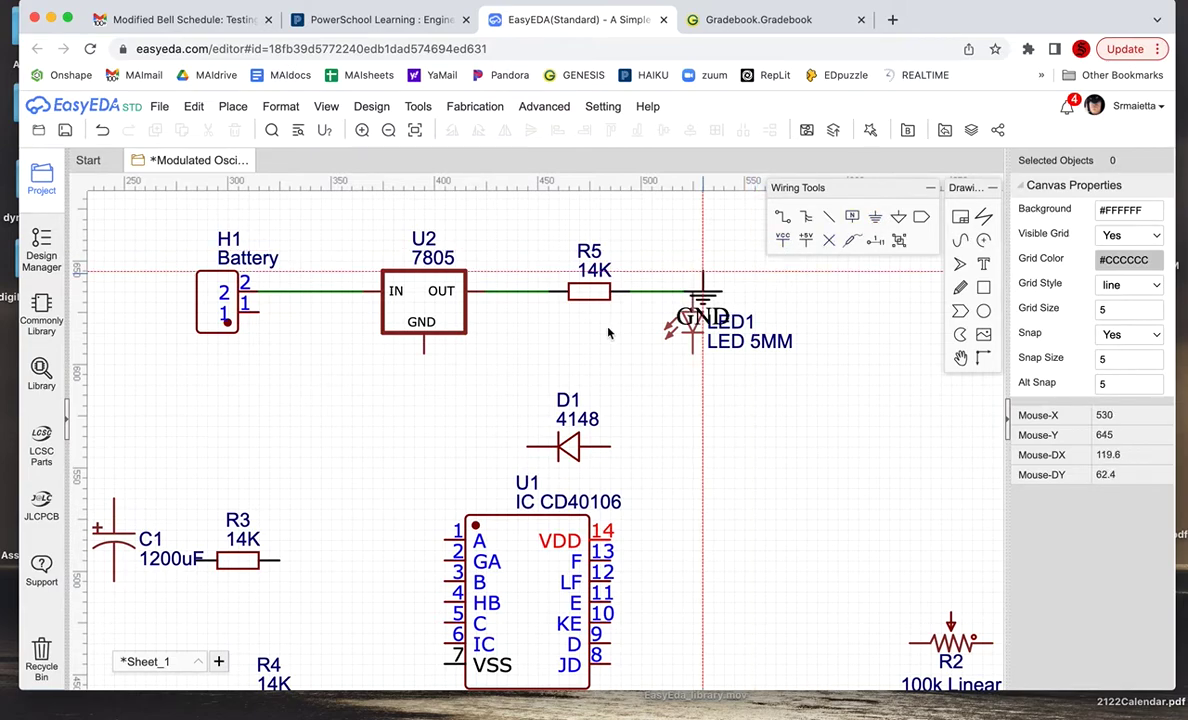
pyautogui.click(321, 356)
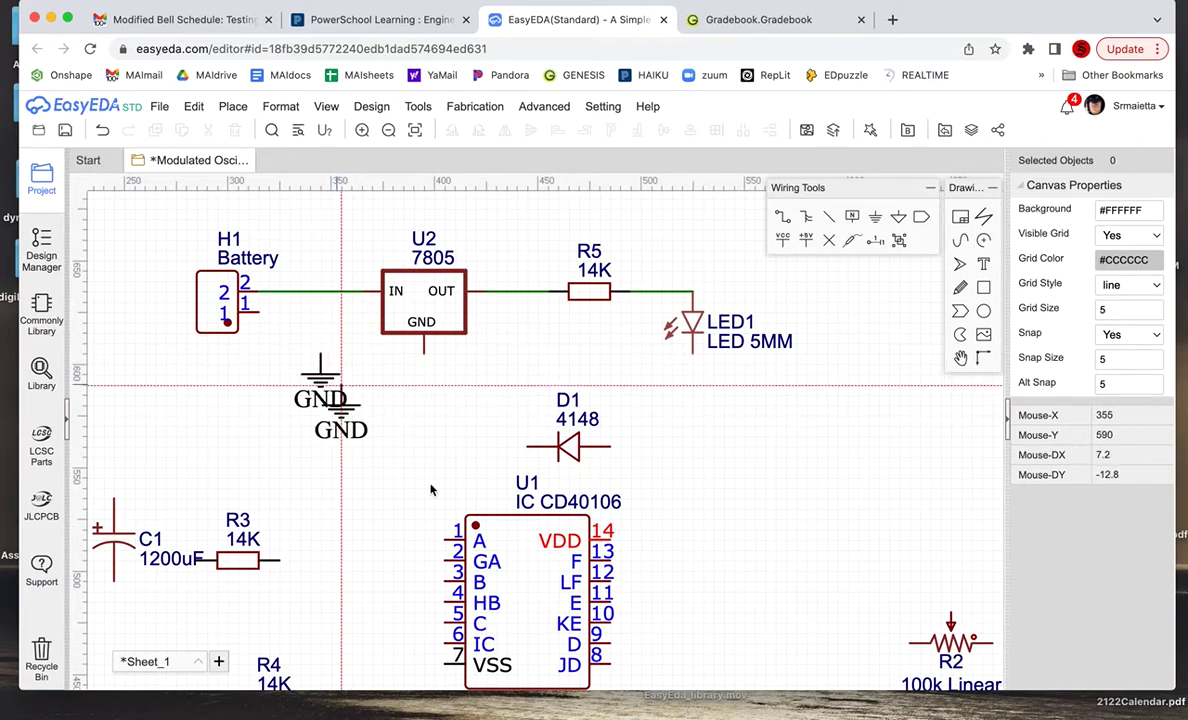
pyautogui.press('Escape')
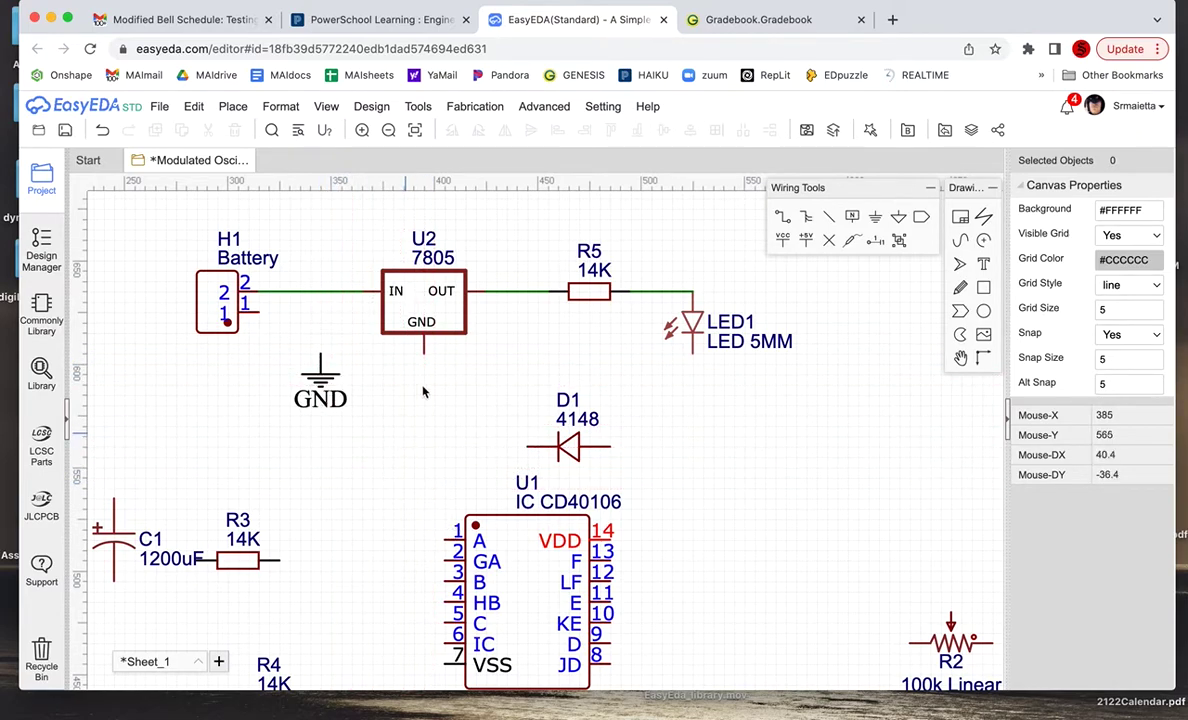
# Step: Wire LED1's lower pin, the 7805's GND pin and pin 1 of Battery connector H1 to the GND symbol
pyautogui.click(781, 216)
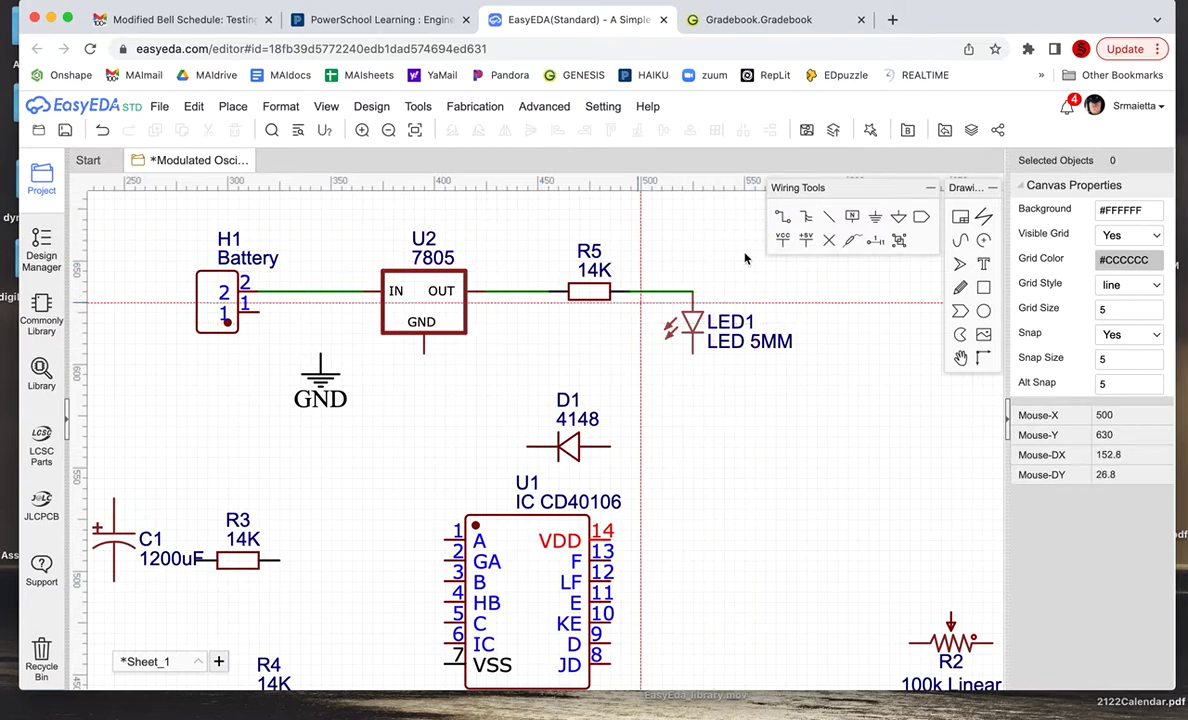
pyautogui.click(693, 355)
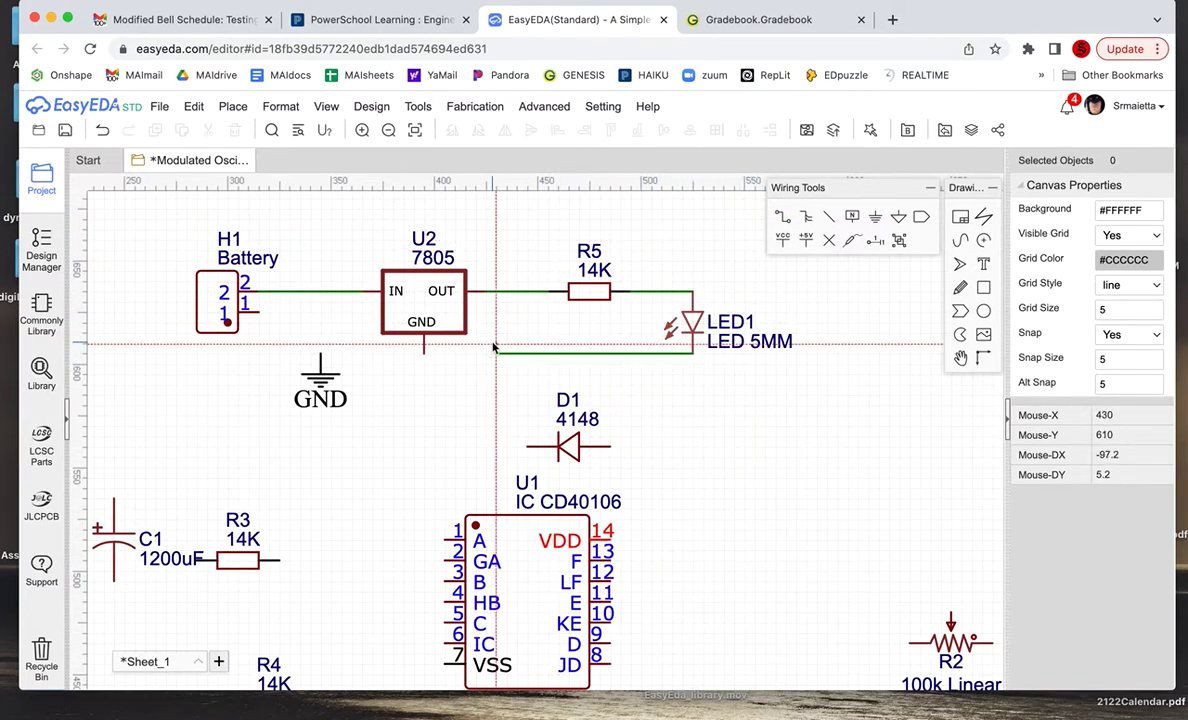
pyautogui.click(423, 353)
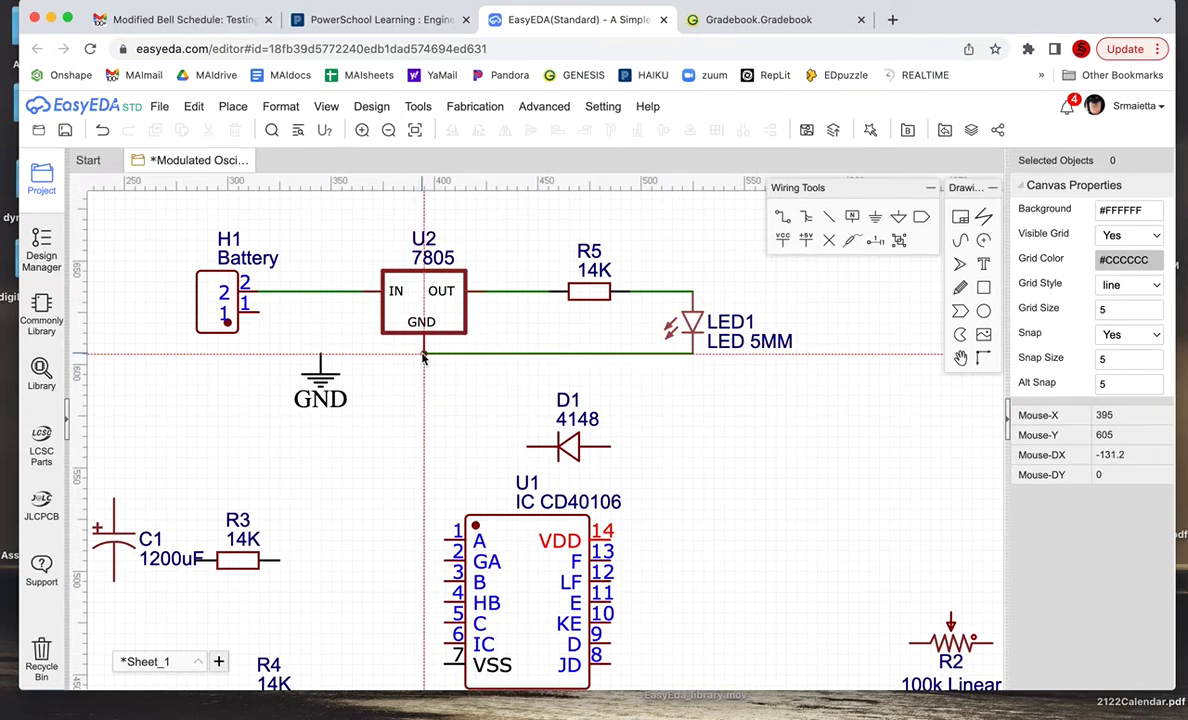
pyautogui.click(423, 356)
pyautogui.click(320, 354)
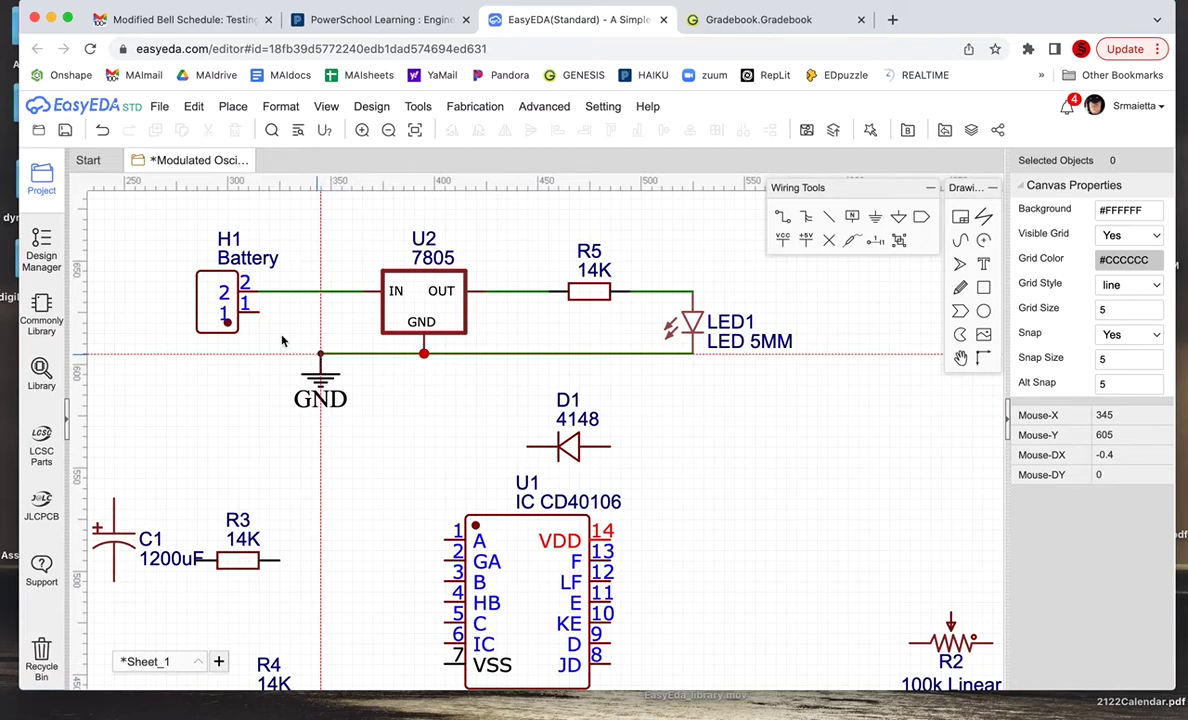
pyautogui.click(258, 314)
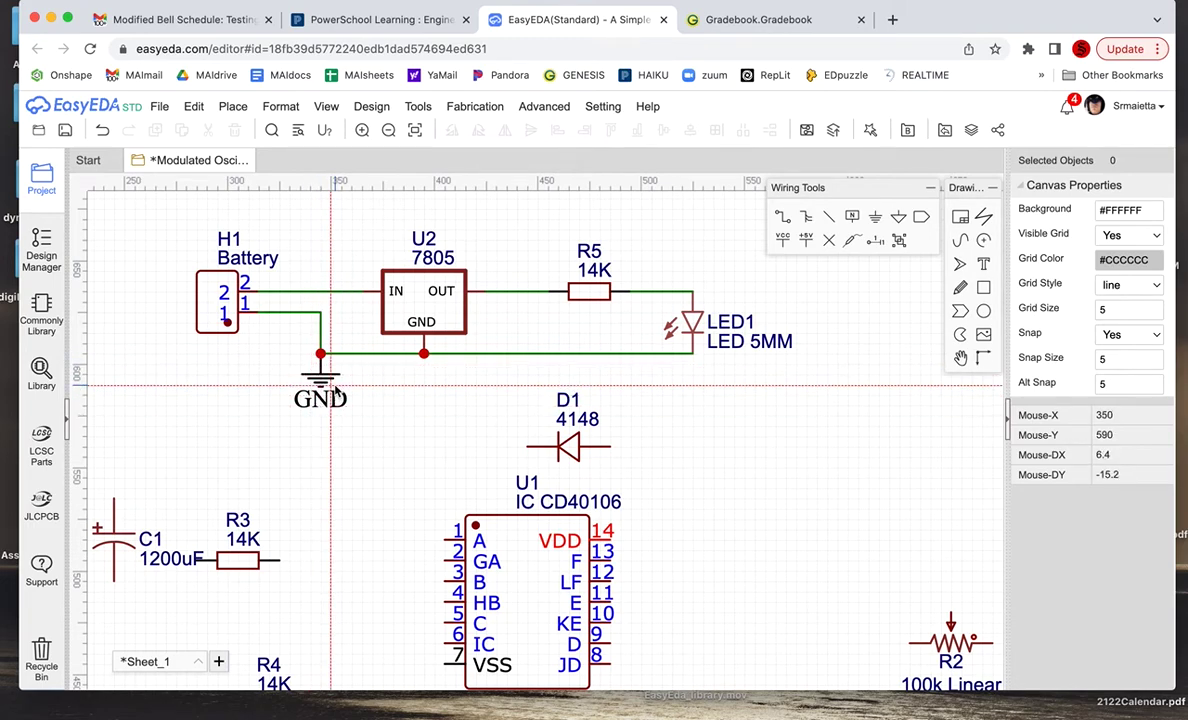
# Step: Move resistor R3 above U1, to the left of diode D1 and level with it
pyautogui.scroll(-1, 335, 390)
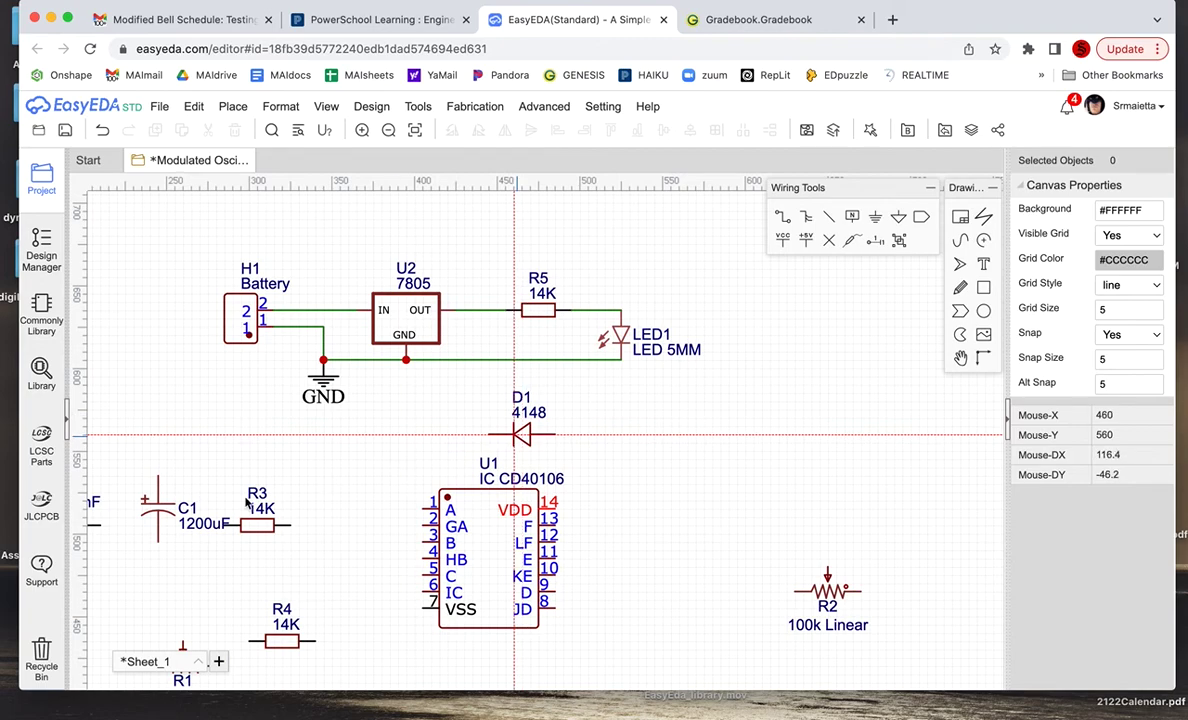
pyautogui.moveTo(245, 515); pyautogui.dragTo(435, 441)
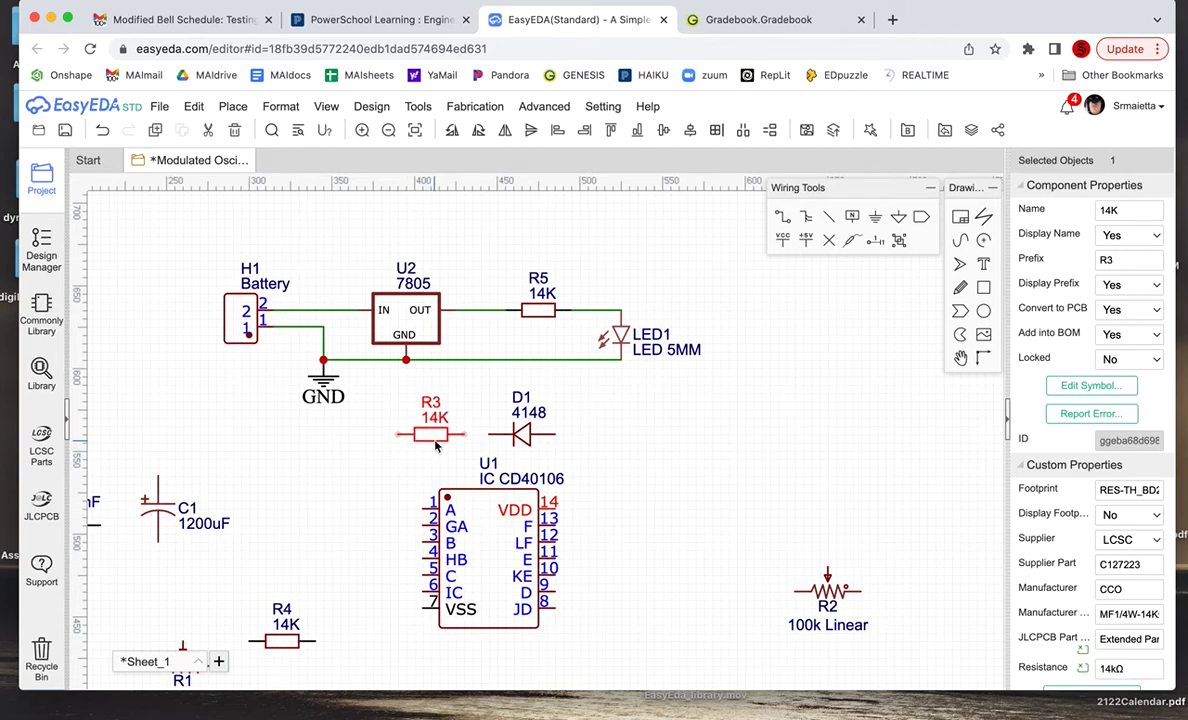
pyautogui.moveTo(435, 445); pyautogui.dragTo(435, 445)
# Step: Move potentiometer R2 closer to the right side of U1 and place capacitor C1 directly below it
pyautogui.click(802, 579)
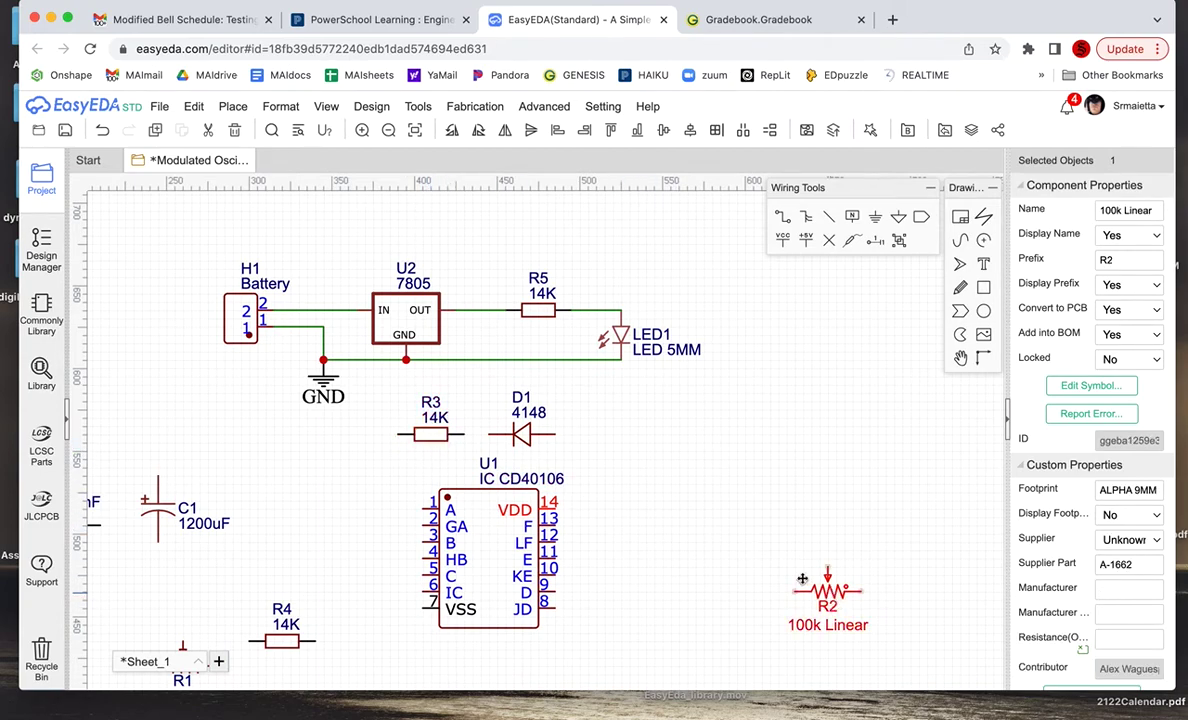
pyautogui.moveTo(802, 579); pyautogui.dragTo(688, 544)
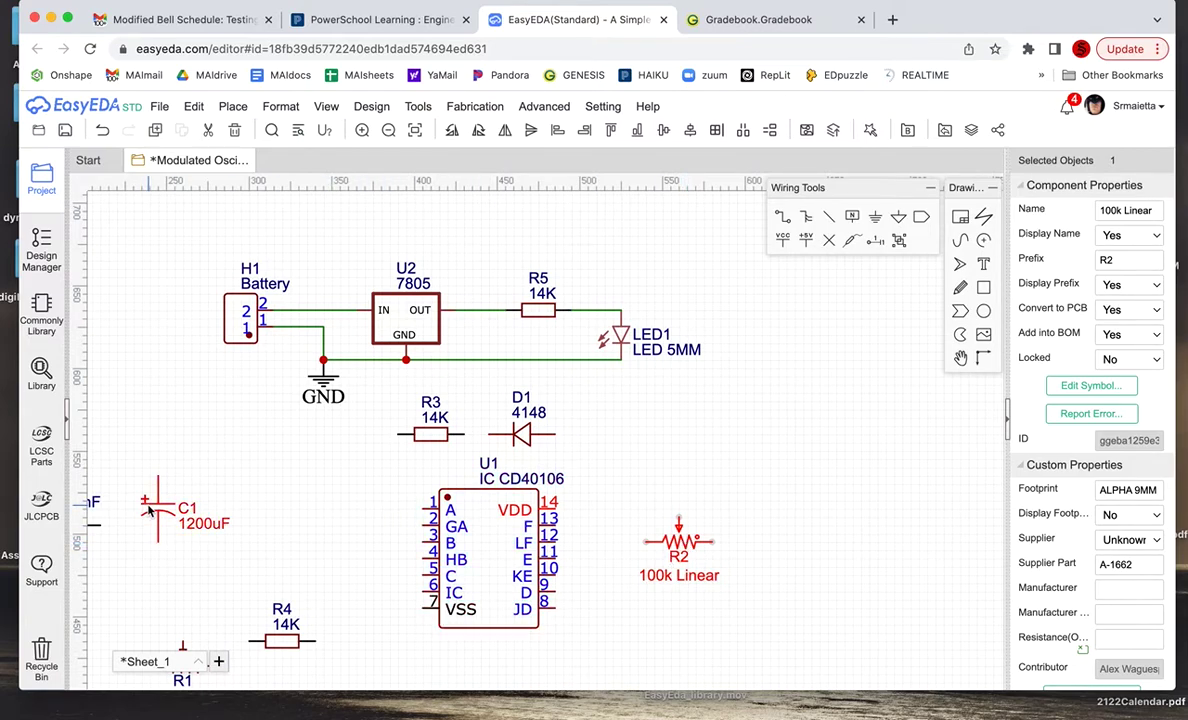
pyautogui.moveTo(148, 511); pyautogui.dragTo(668, 647)
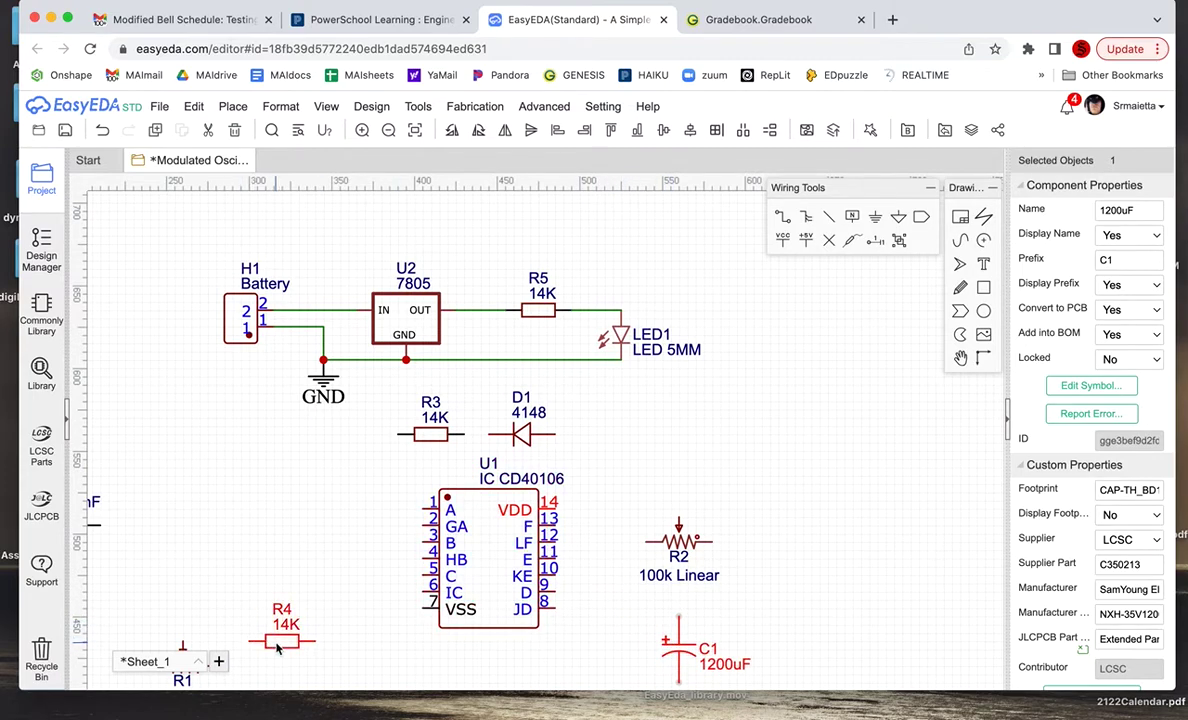
# Step: Move resistor R4 up level with the middle of U1 and potentiometer R1 just above it
pyautogui.moveTo(279, 648); pyautogui.dragTo(279, 564)
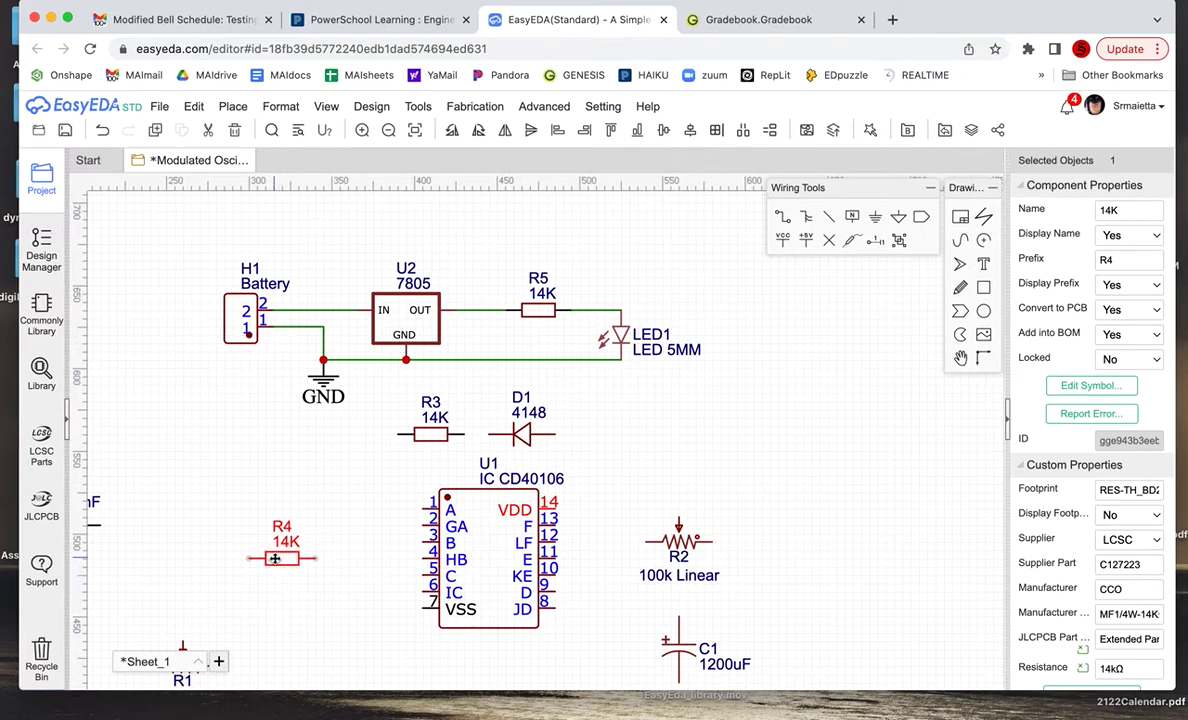
pyautogui.scroll(-5, 188, 628)
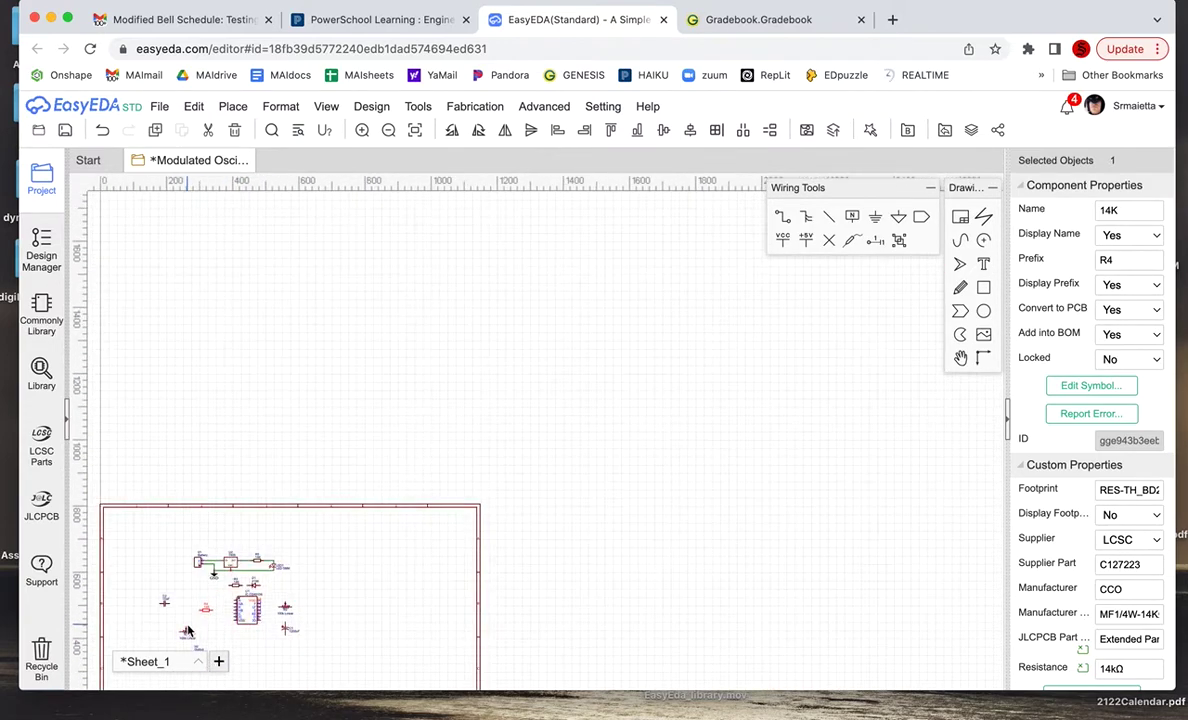
pyautogui.moveTo(185, 638); pyautogui.dragTo(190, 596)
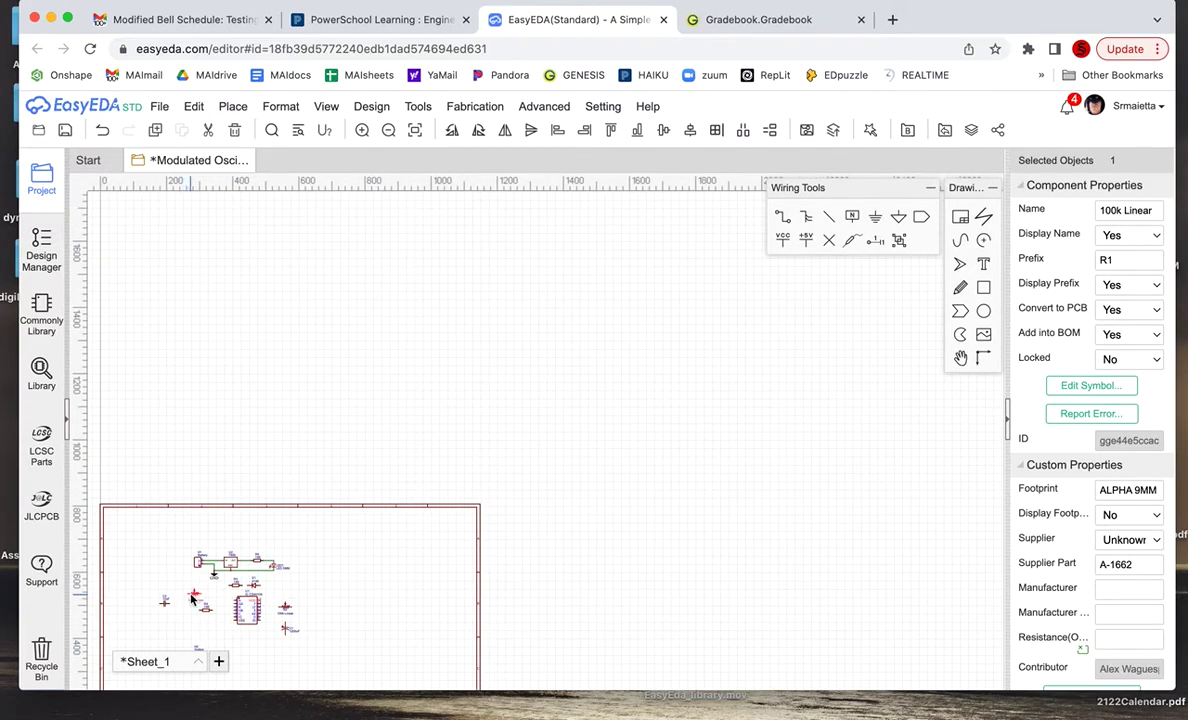
# Step: Rearrange the parts left of U1: R1 below and left of R4, R4 level with U1's lower pins, and C2 above R4
pyautogui.scroll(4, 142, 578)
pyautogui.scroll(-5, 142, 578)
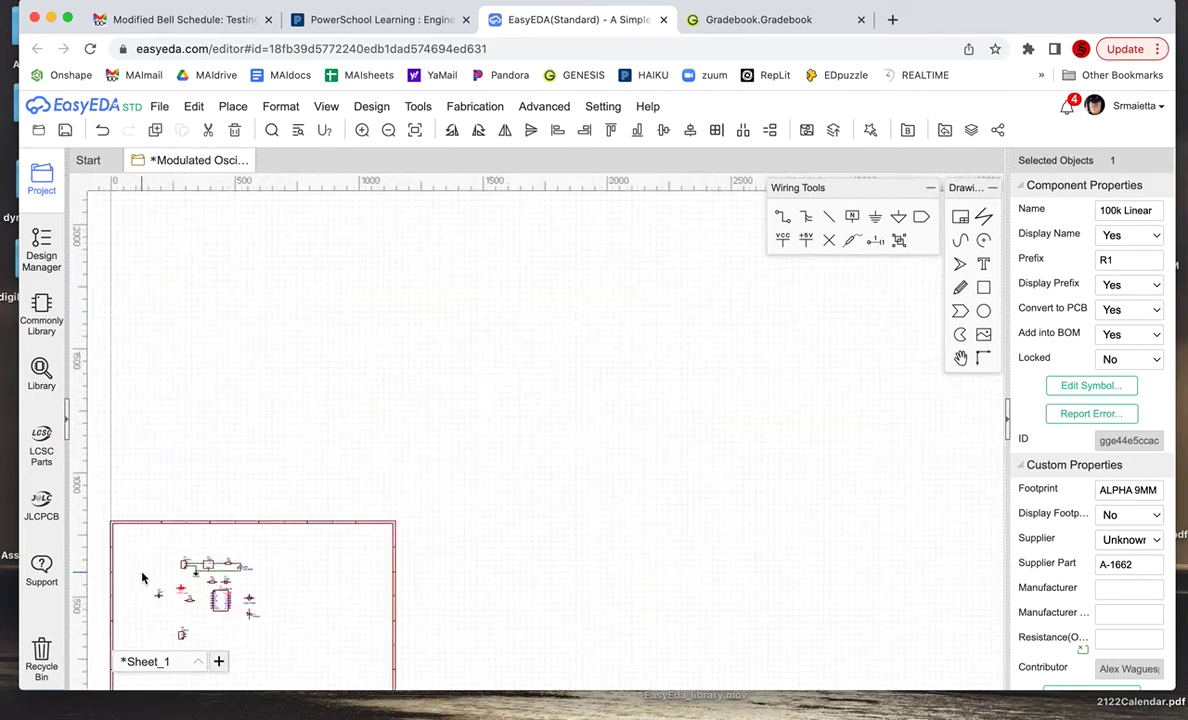
pyautogui.click(142, 578)
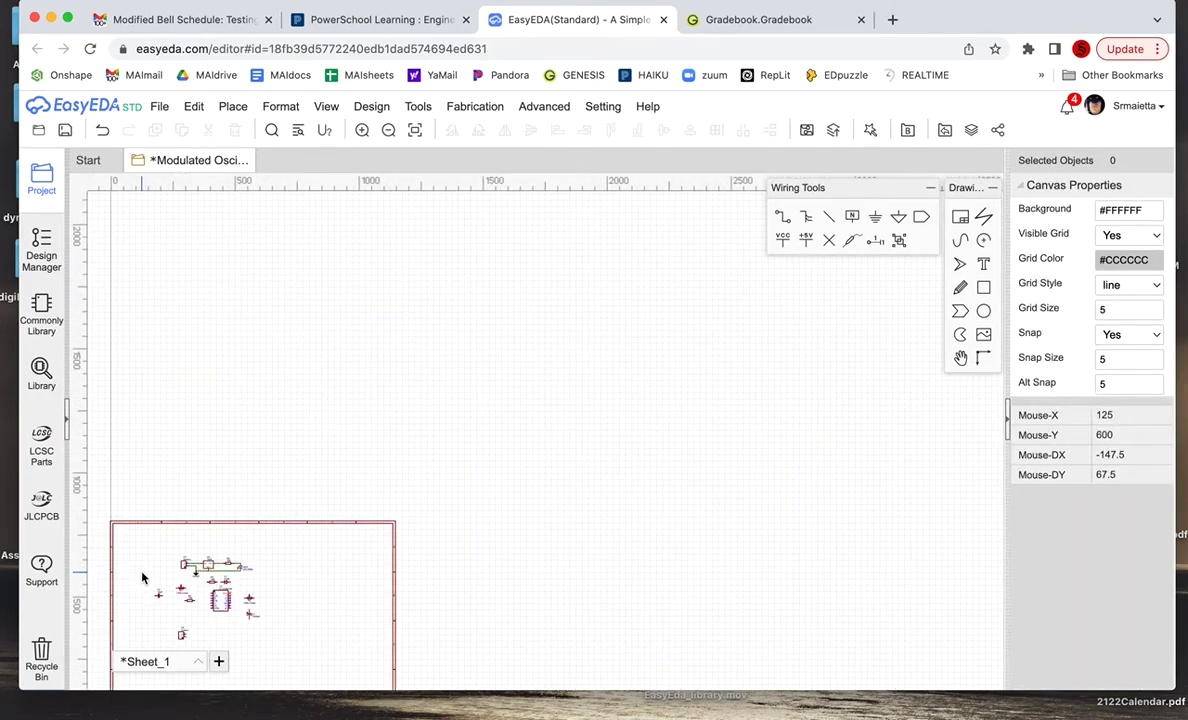
pyautogui.scroll(-2, 467, 371)
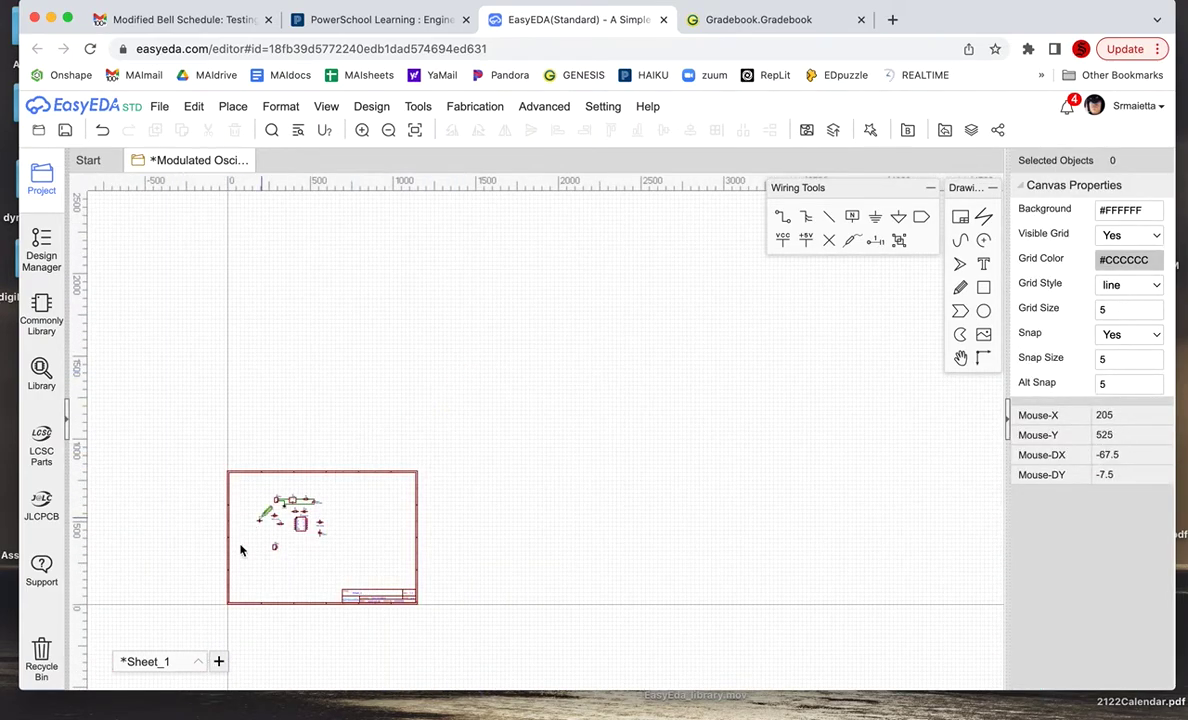
pyautogui.scroll(5, 247, 571)
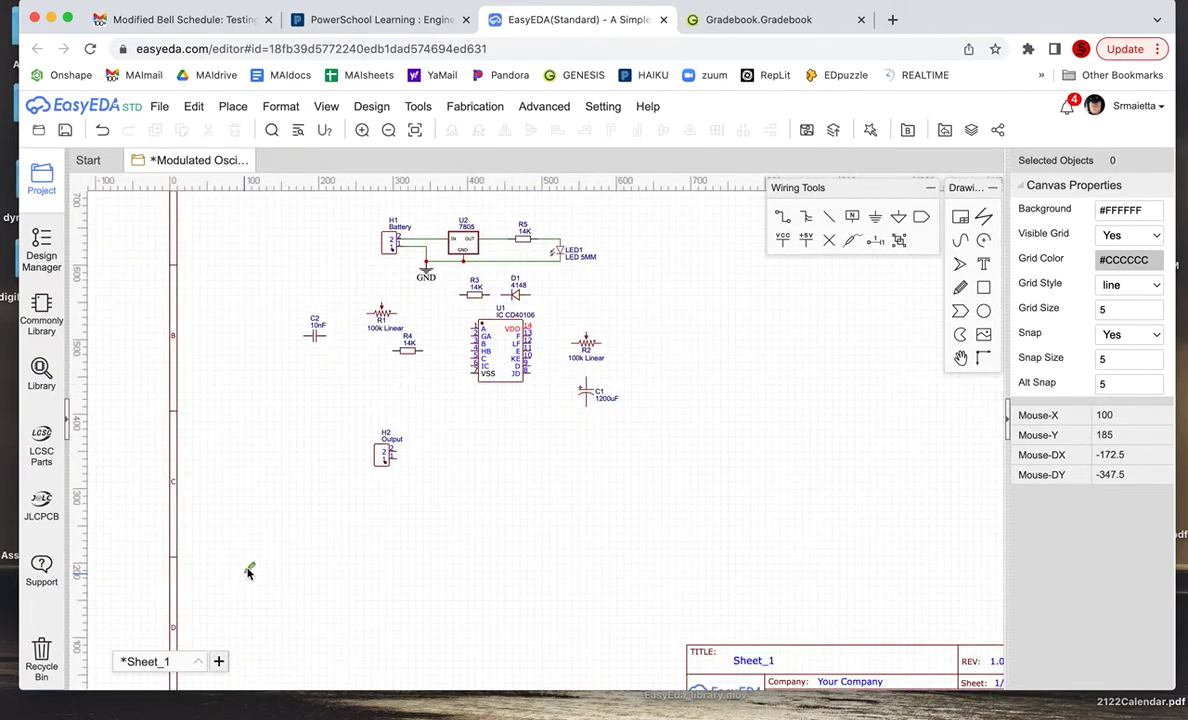
pyautogui.scroll(2, 512, 226)
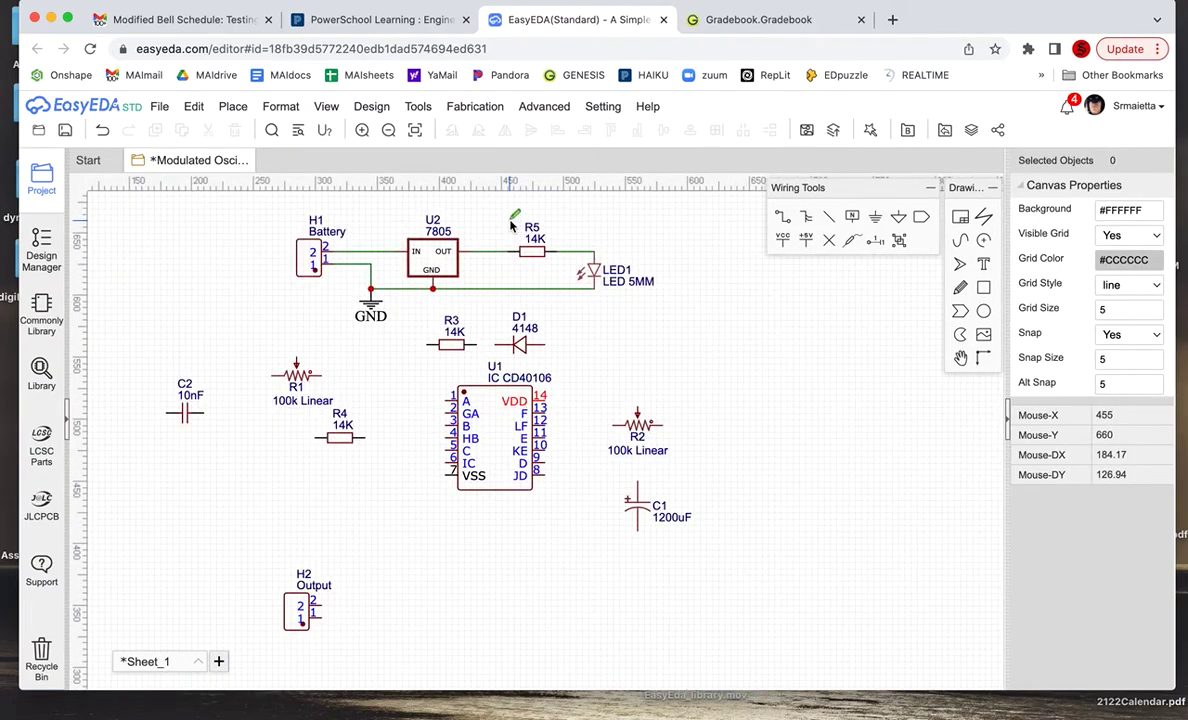
pyautogui.click(783, 220)
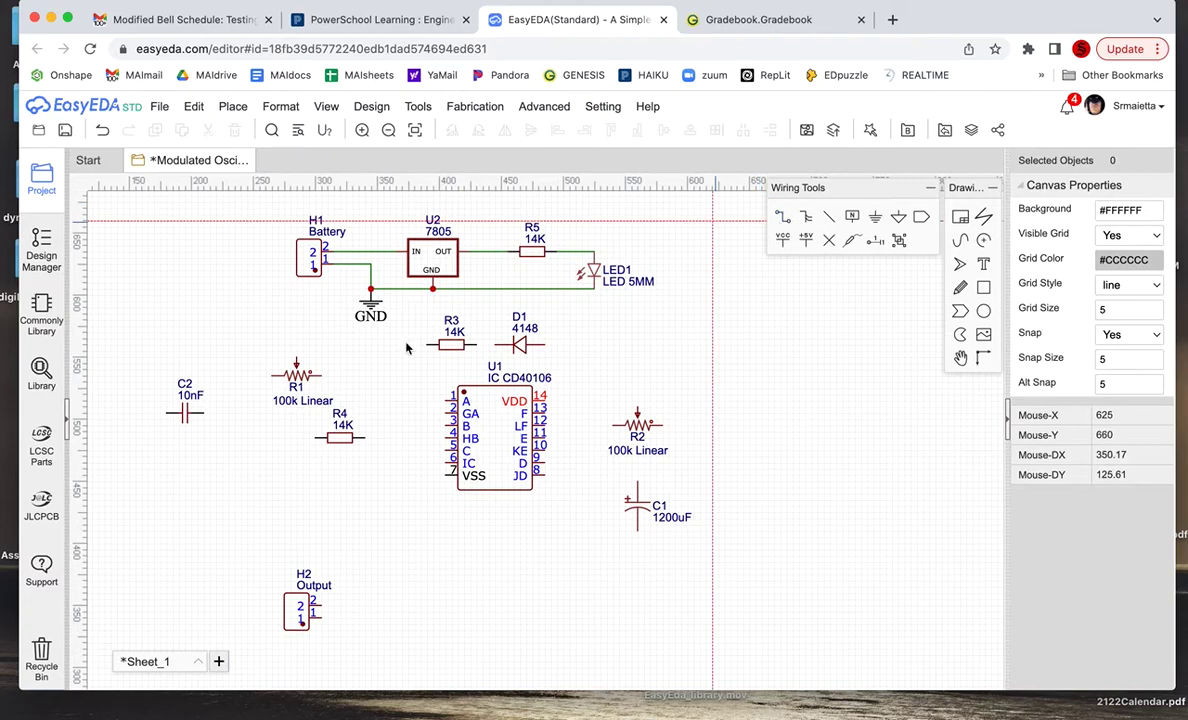
pyautogui.press('Escape')
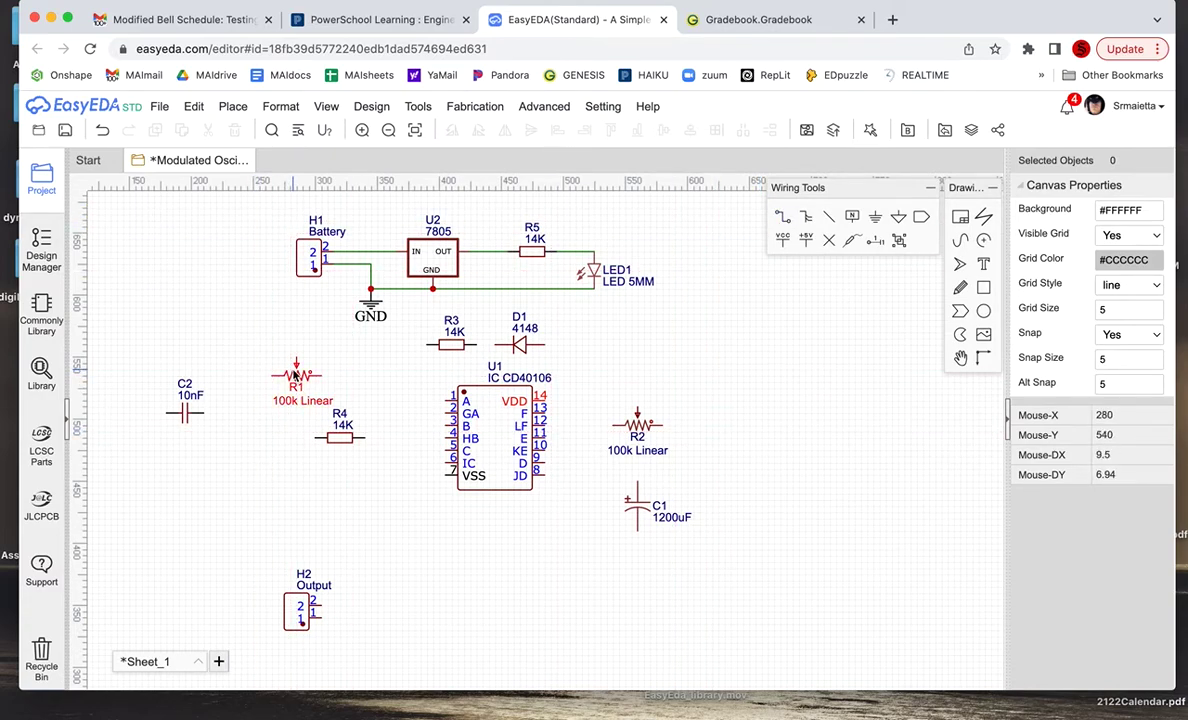
pyautogui.moveTo(296, 375); pyautogui.dragTo(265, 487)
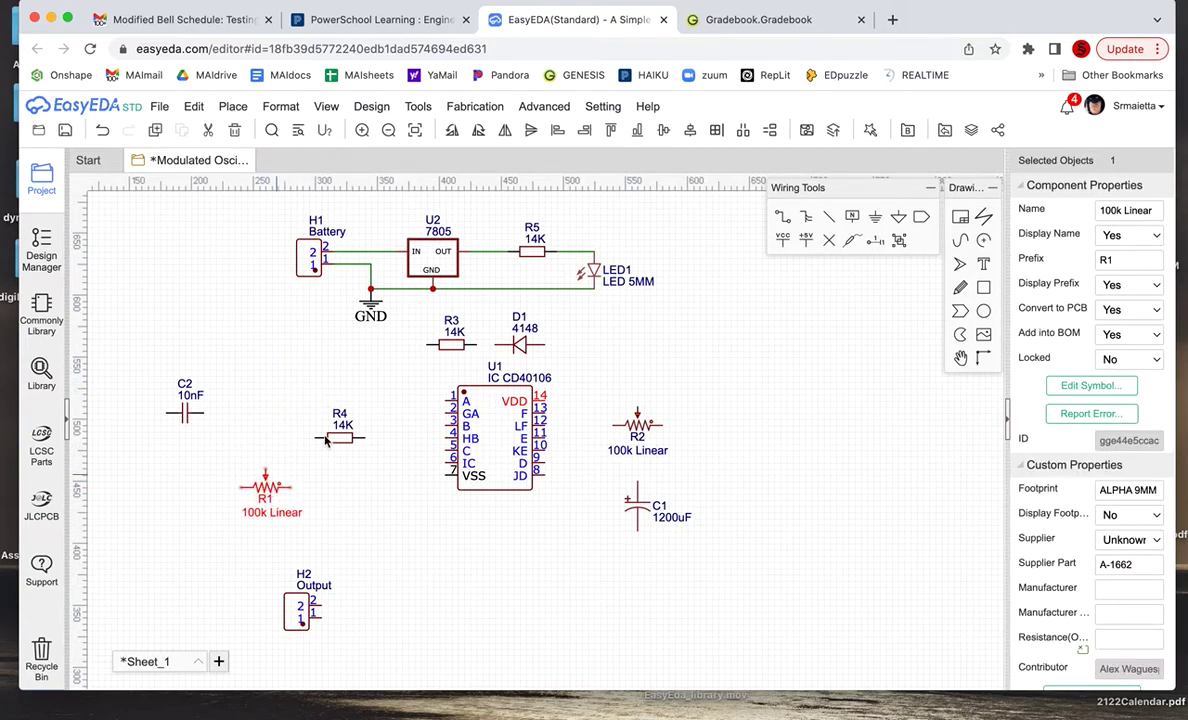
pyautogui.moveTo(325, 441); pyautogui.dragTo(326, 471)
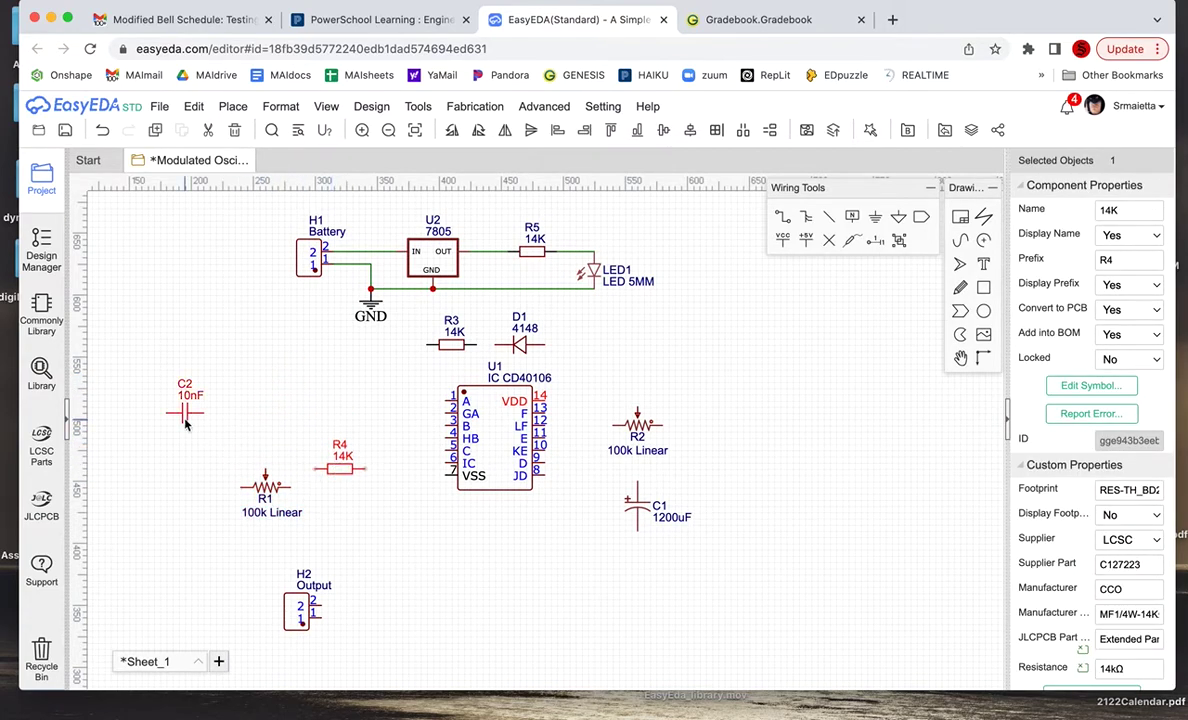
pyautogui.moveTo(185, 423); pyautogui.dragTo(302, 408)
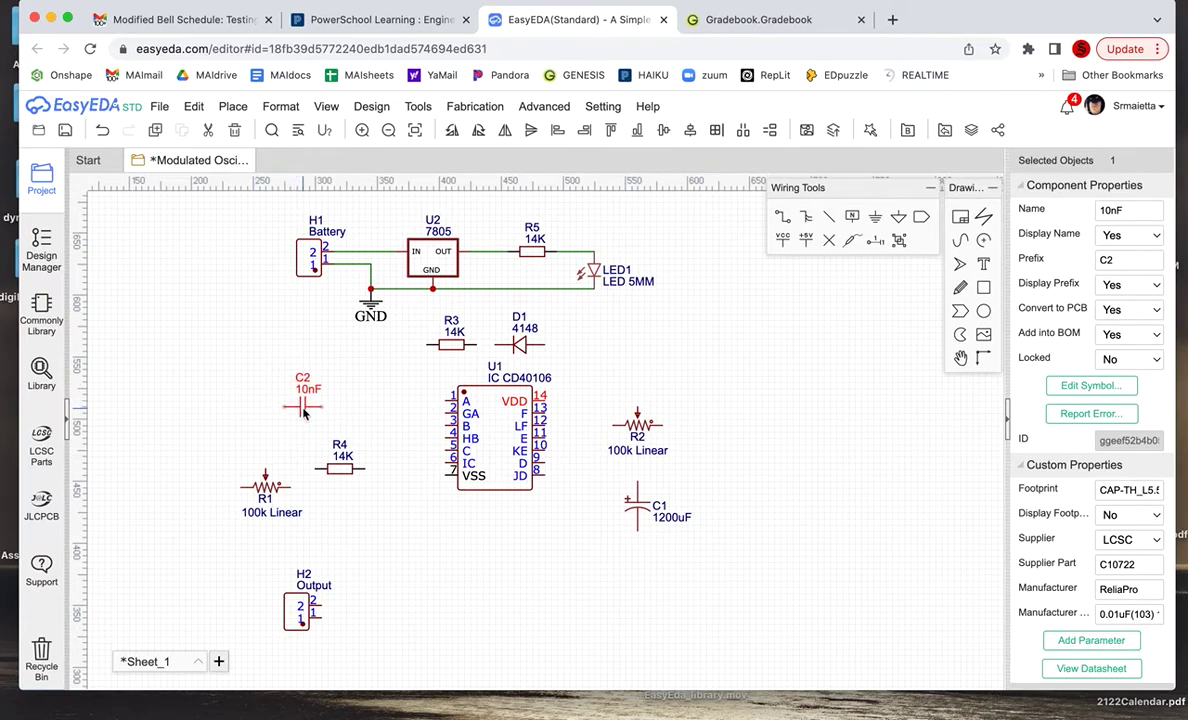
# Step: Wire pin 1 of U1 to the right terminal of capacitor C2
pyautogui.click(783, 219)
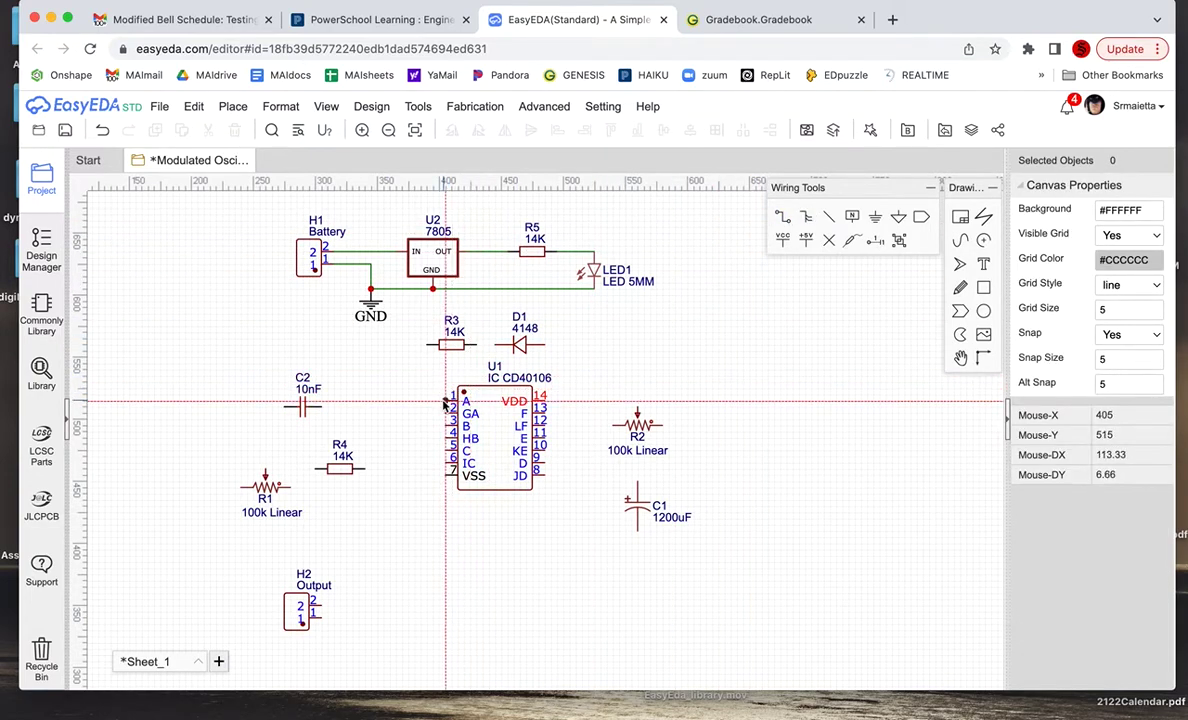
pyautogui.click(446, 402)
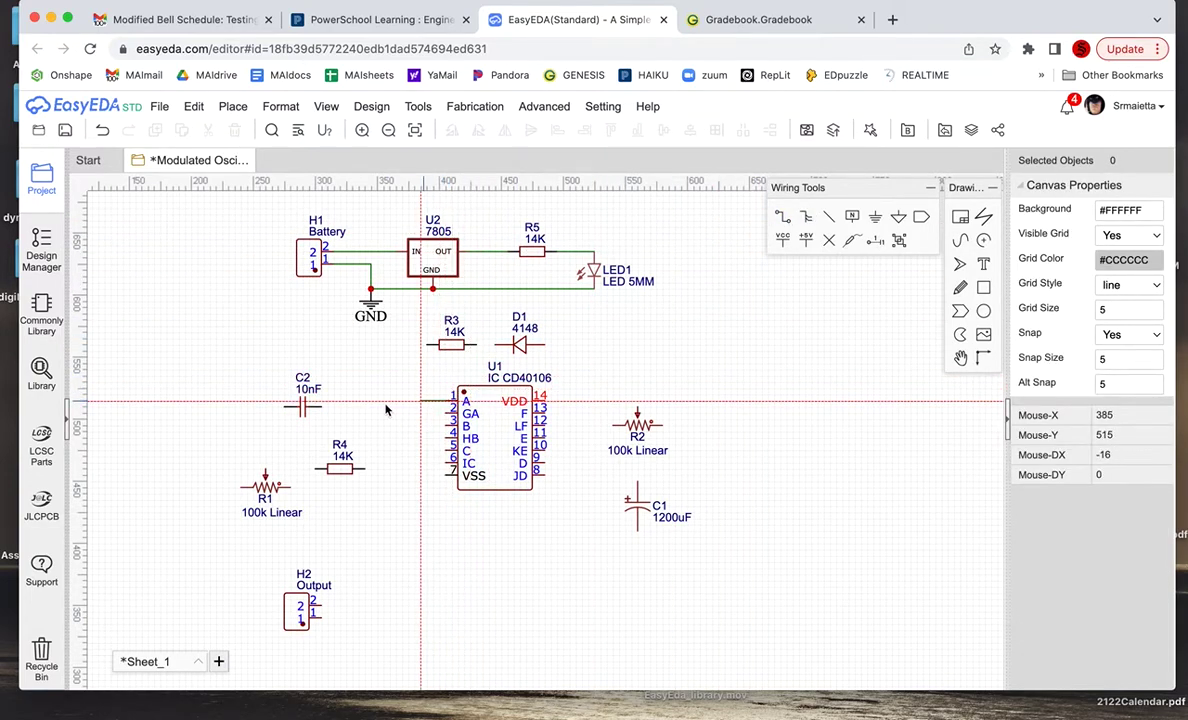
pyautogui.click(321, 406)
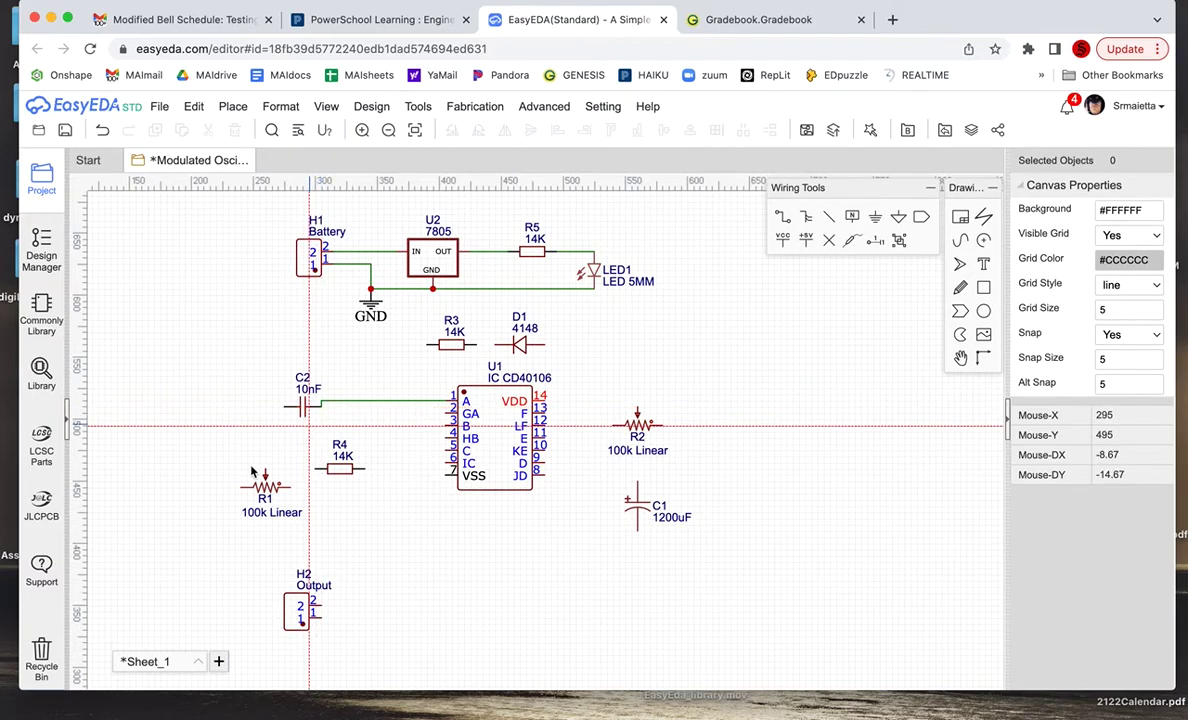
# Step: Place a GND symbol below and left of C2 and wire C2's left terminal to it
pyautogui.click(876, 222)
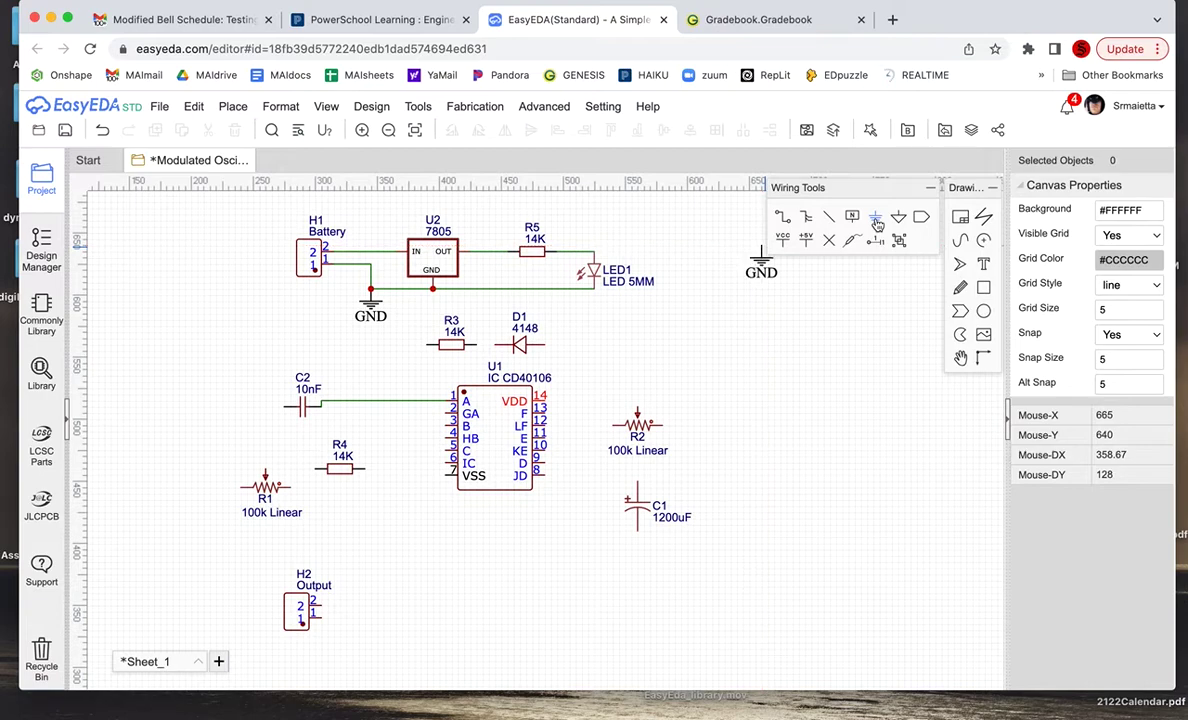
pyautogui.click(253, 437)
pyautogui.press('Escape')
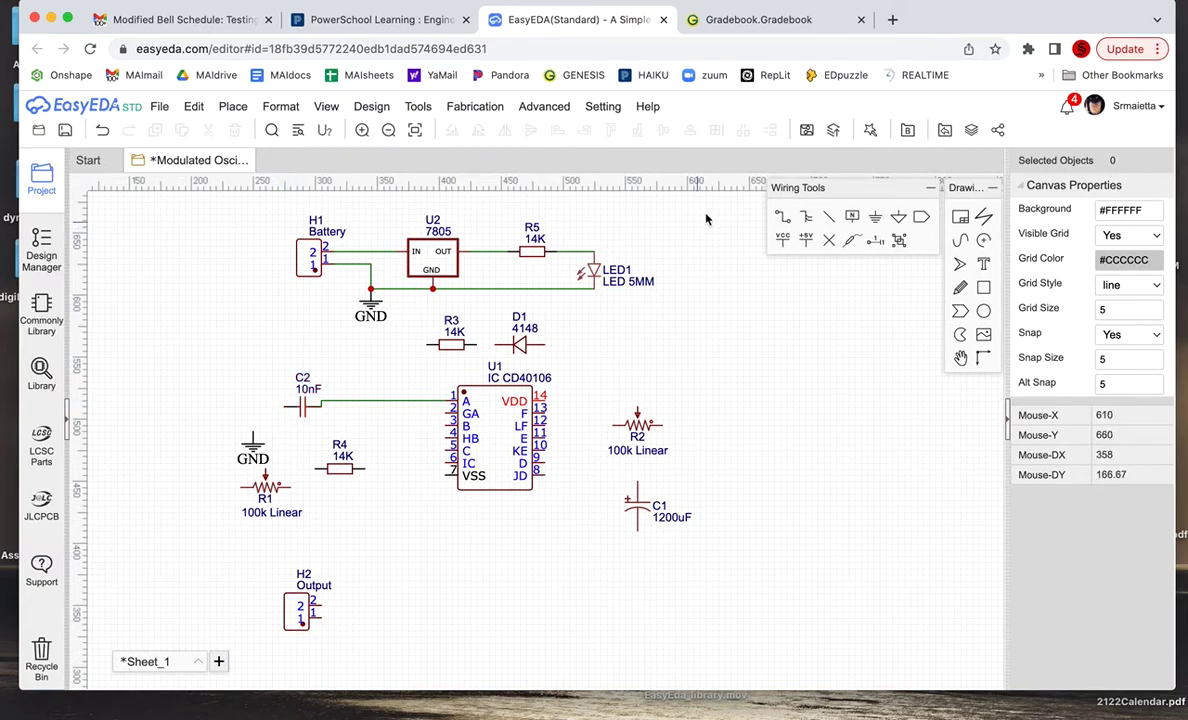
pyautogui.click(783, 220)
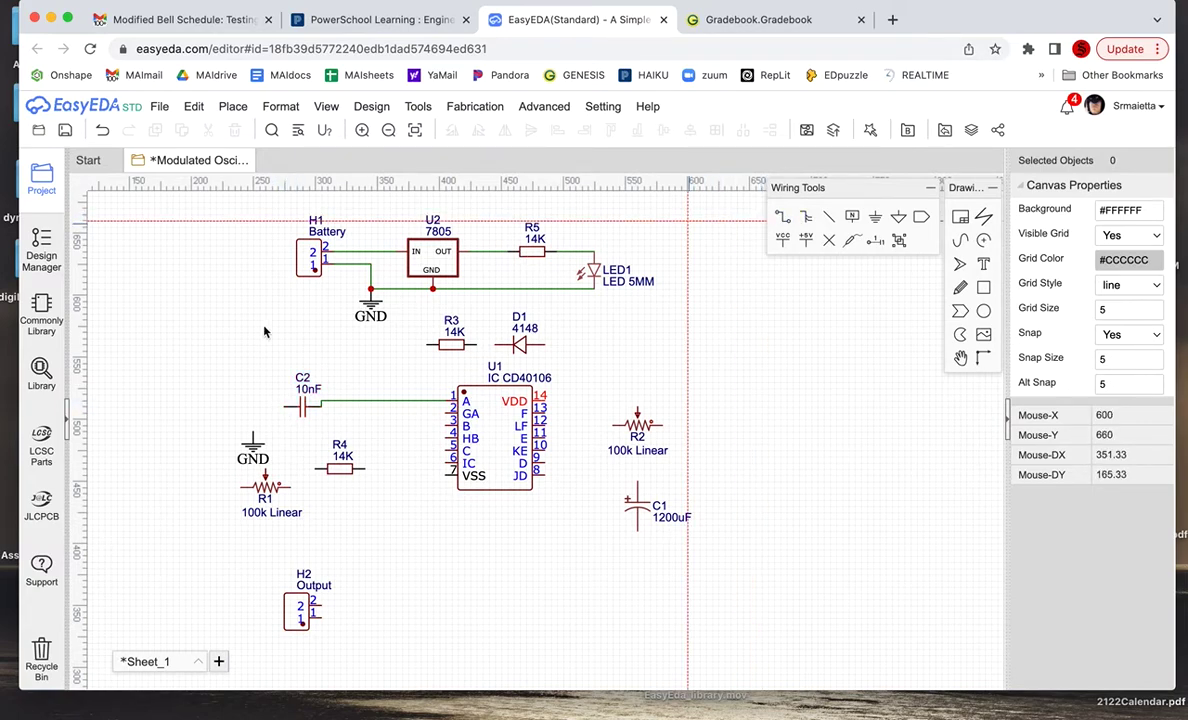
pyautogui.click(283, 407)
pyautogui.click(253, 443)
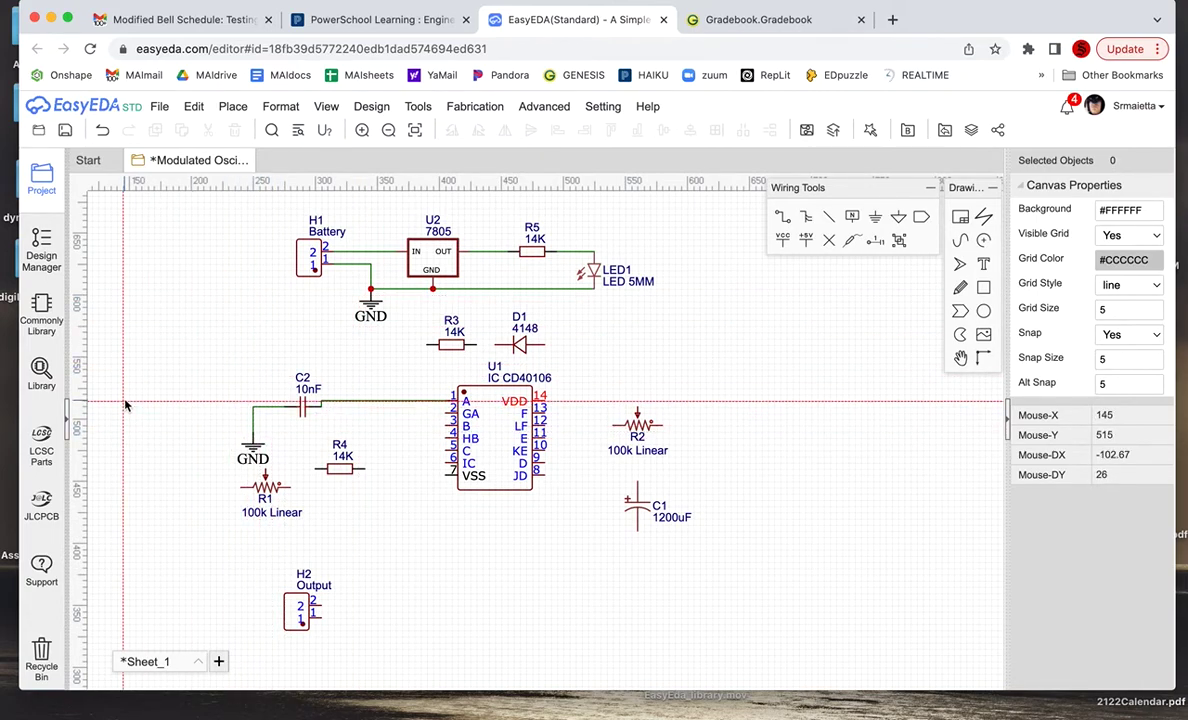
pyautogui.press('Escape')
# Step: Move capacitor C2 up slightly so it lines up with U1's pin 1 and its wires run straight
pyautogui.click(302, 406)
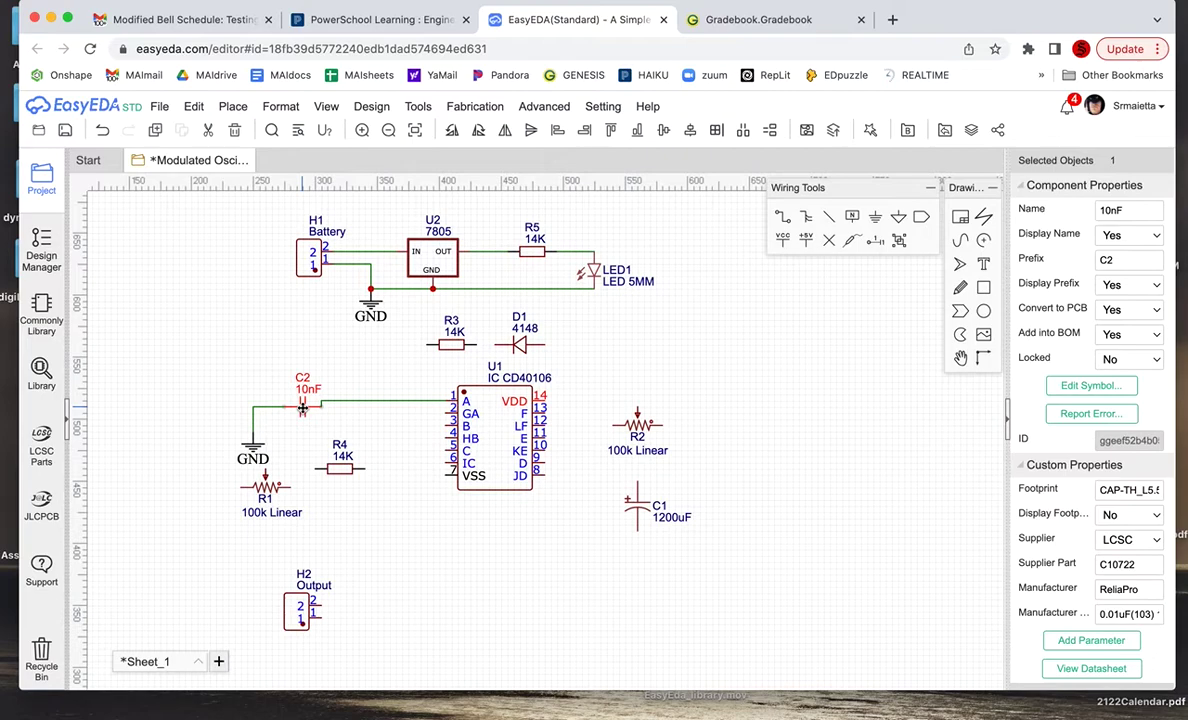
pyautogui.moveTo(302, 406); pyautogui.dragTo(302, 400)
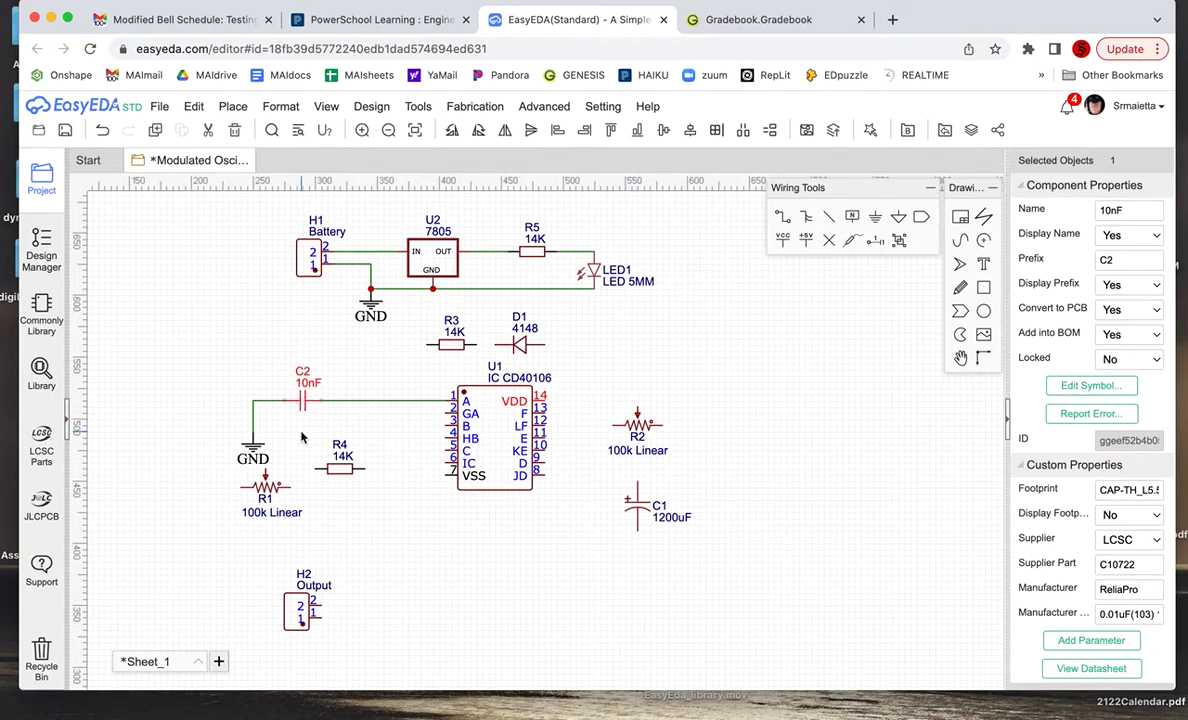
pyautogui.click(302, 437)
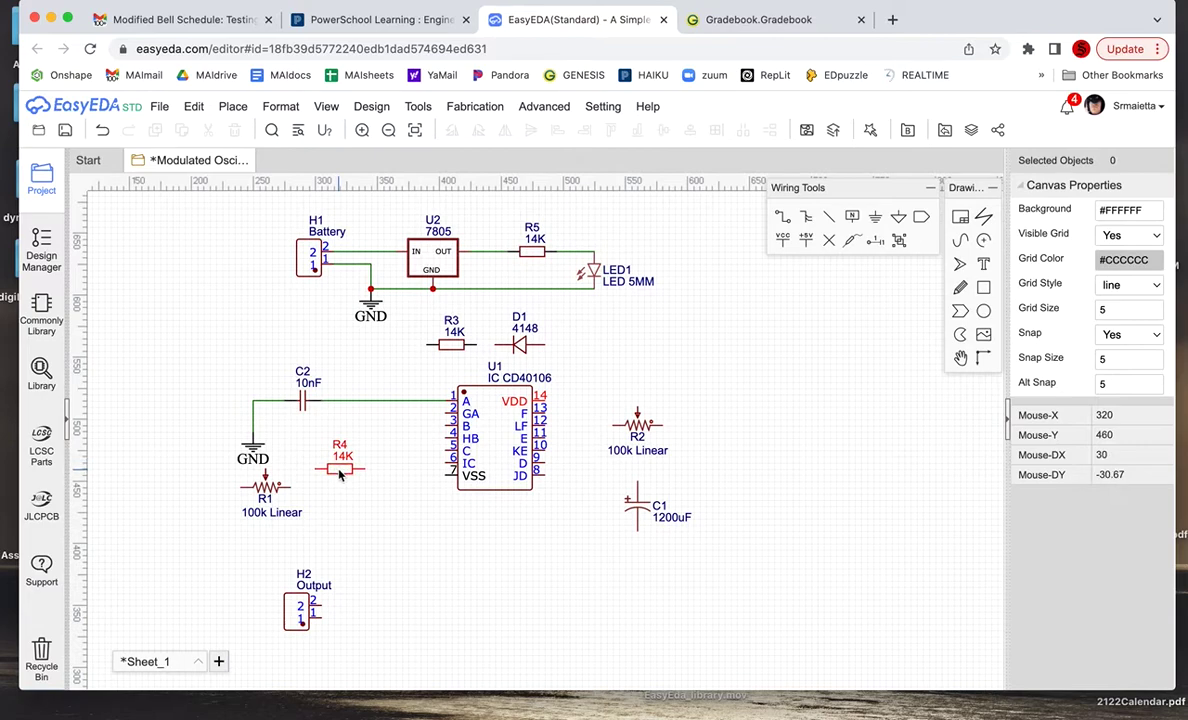
# Step: Move resistor R4 closer to the left side of U1 and shift potentiometer R1 right so it sits below C2
pyautogui.moveTo(340, 475); pyautogui.dragTo(378, 464)
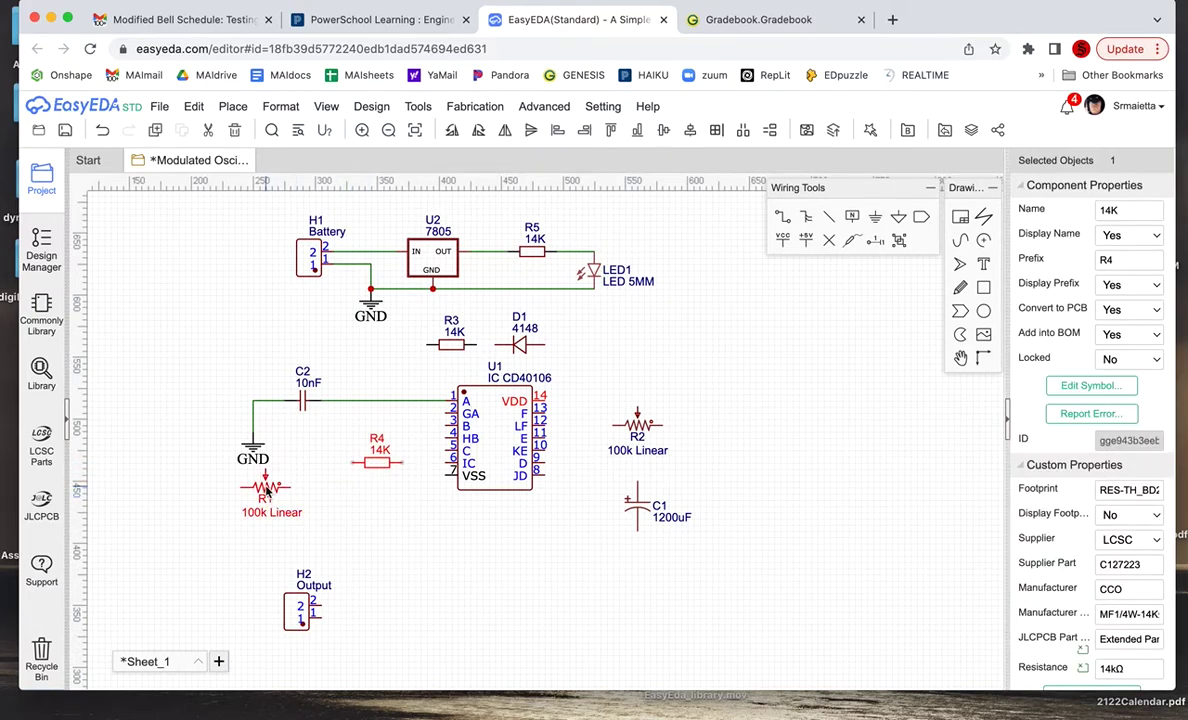
pyautogui.moveTo(266, 487); pyautogui.dragTo(310, 486)
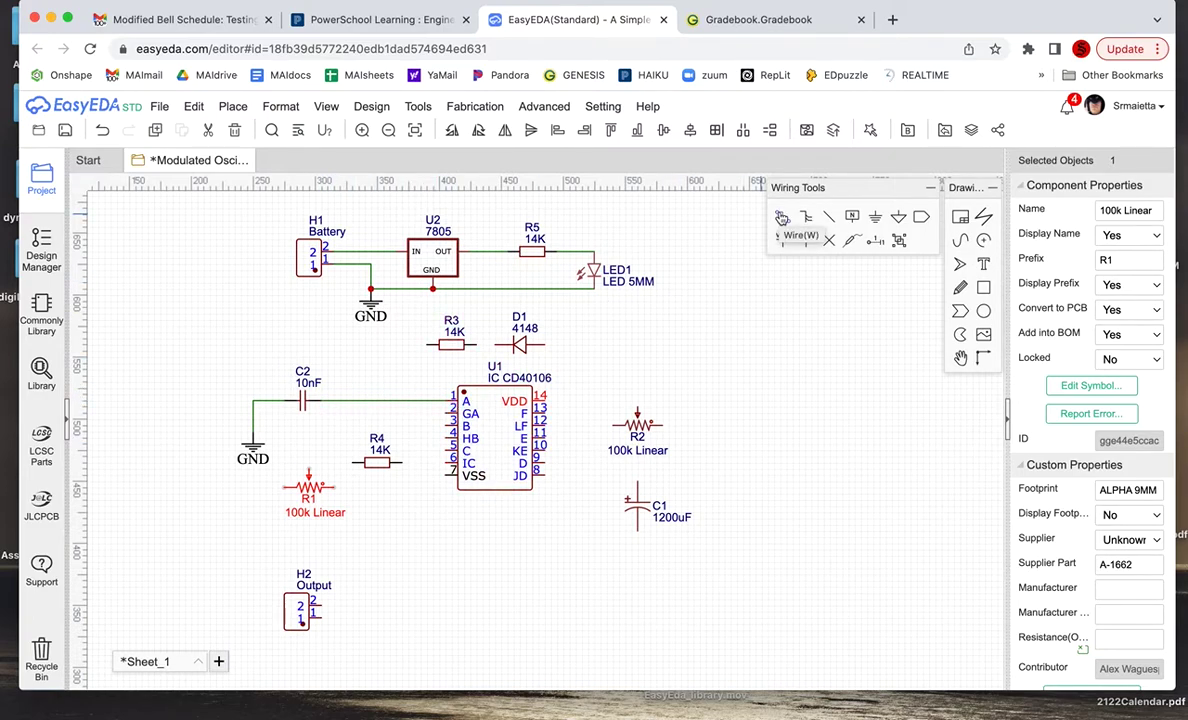
pyautogui.press('Escape')
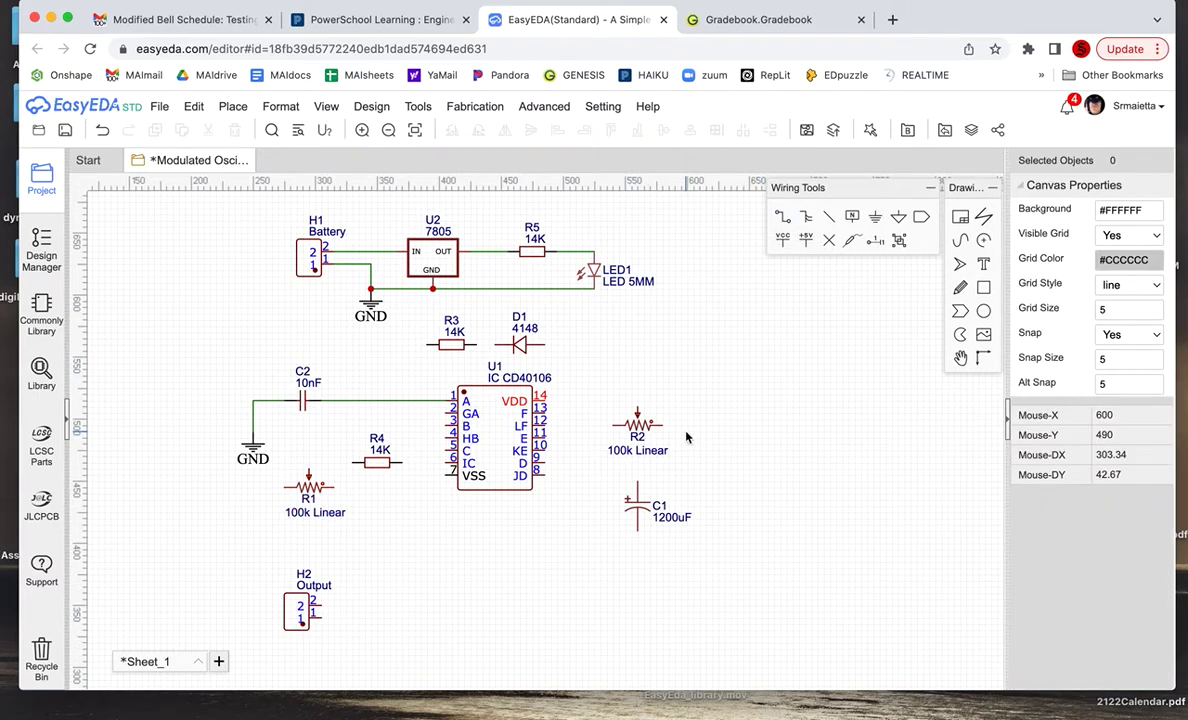
# Step: Wire the node between C2 and U1's pin 1 down to the wiper of potentiometer R1
pyautogui.press('w')
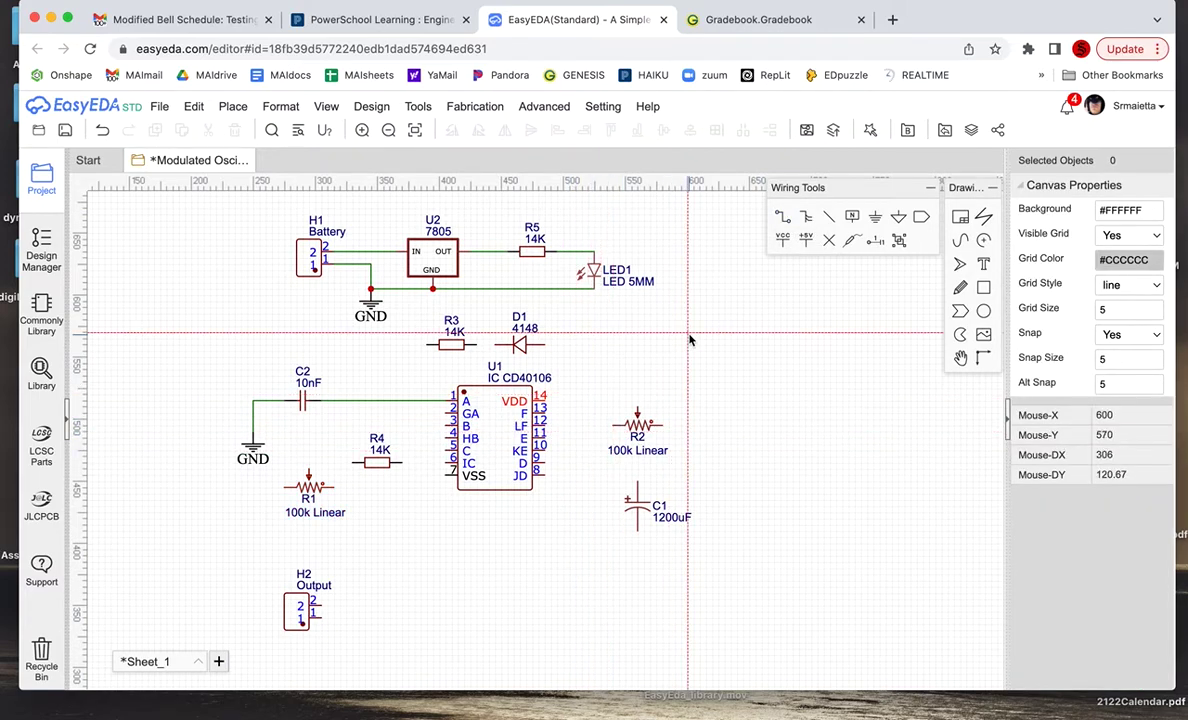
pyautogui.click(321, 400)
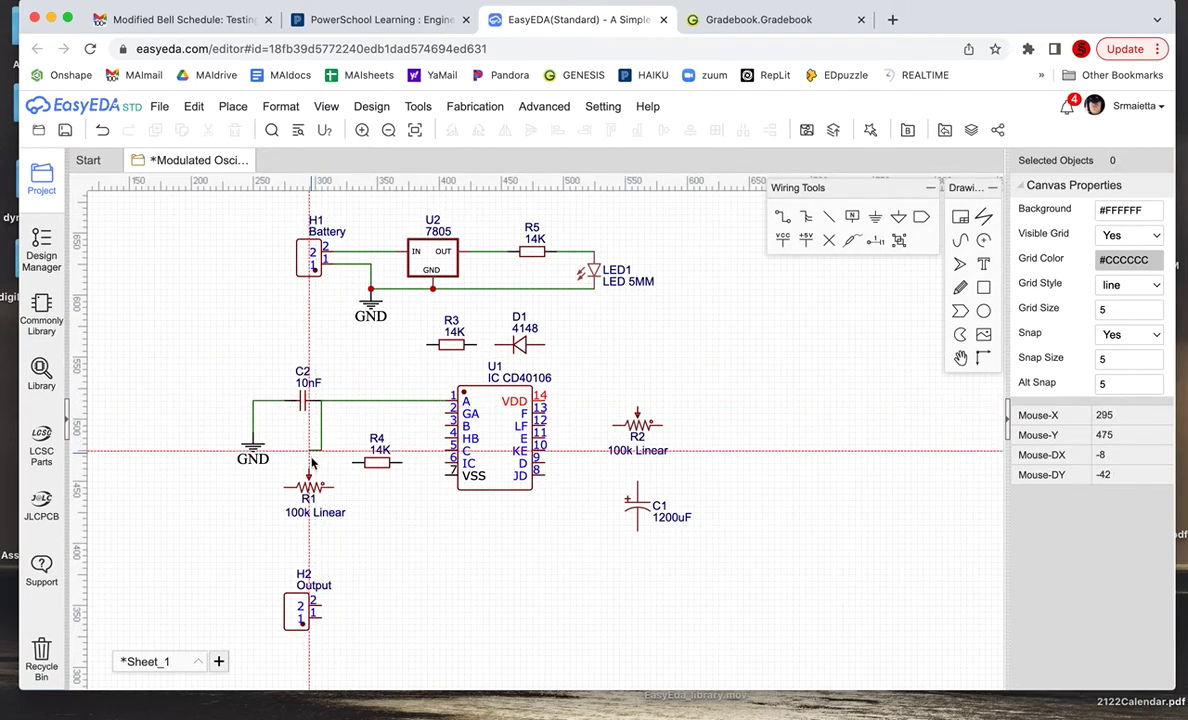
pyautogui.click(309, 471)
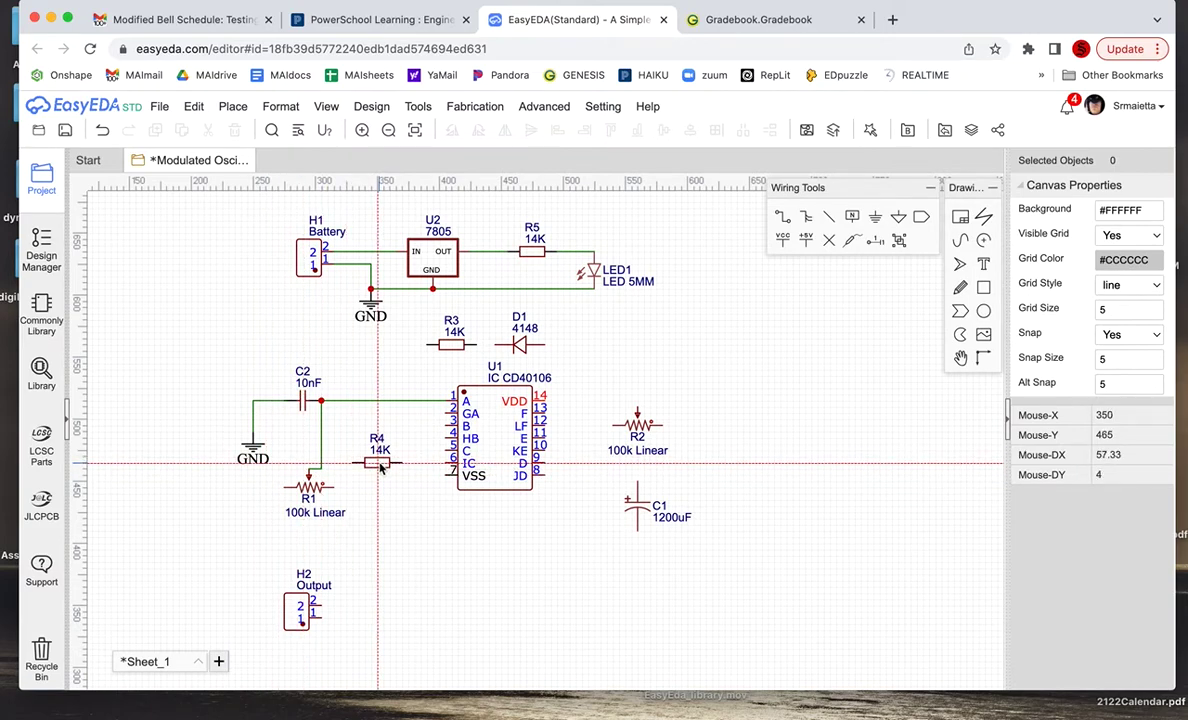
# Step: Move R4 down level with R1, then wire it between R1's right terminal and U1's pin 2
pyautogui.moveTo(379, 466); pyautogui.dragTo(376, 487)
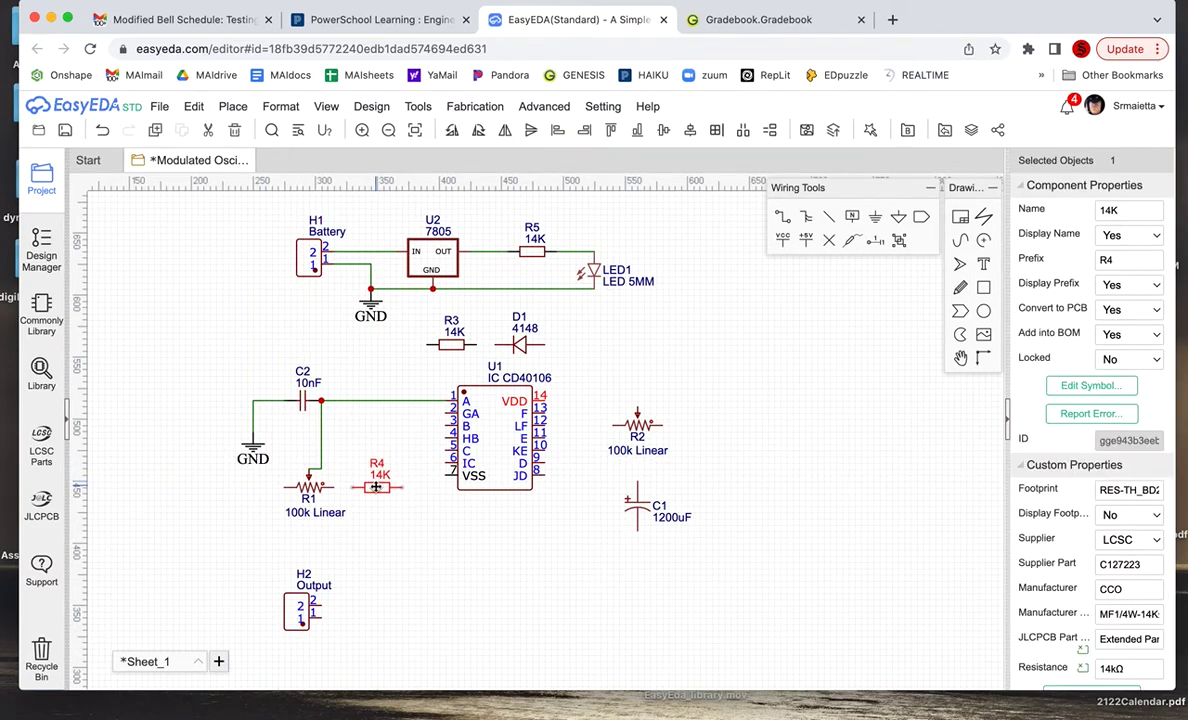
pyautogui.click(338, 465)
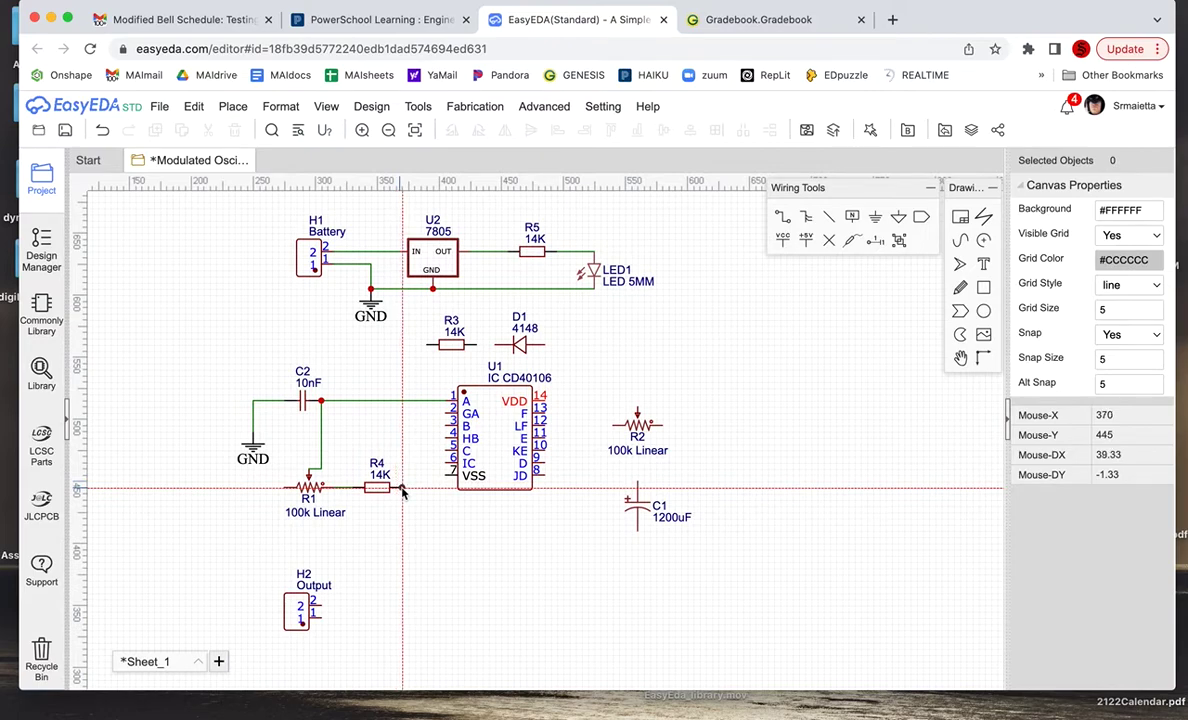
pyautogui.click(400, 490)
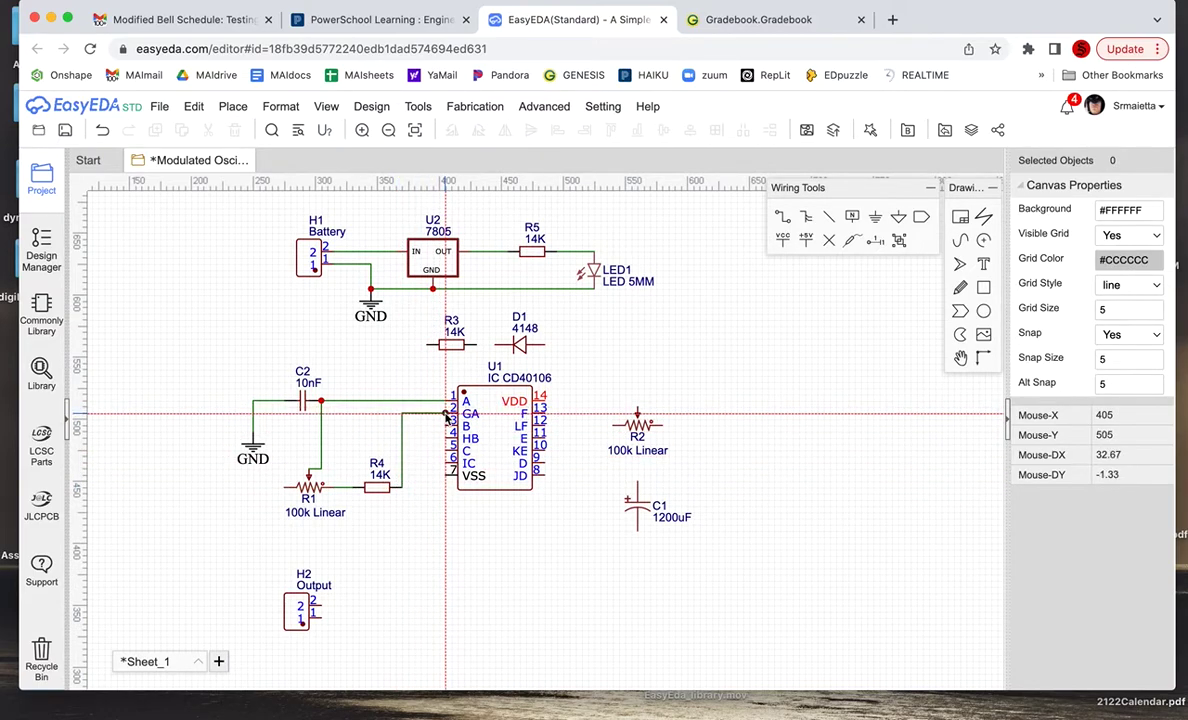
pyautogui.click(447, 413)
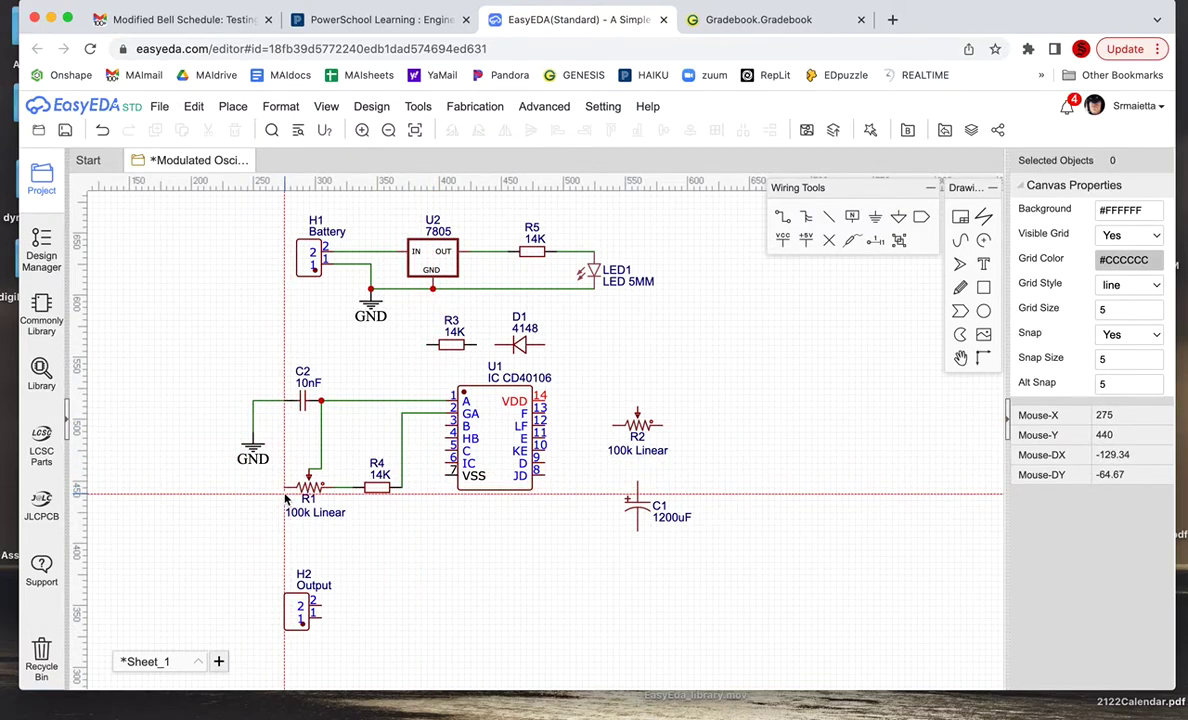
# Step: Mark the unused left terminal of potentiometer R1 with a no-connect flag
pyautogui.click(829, 244)
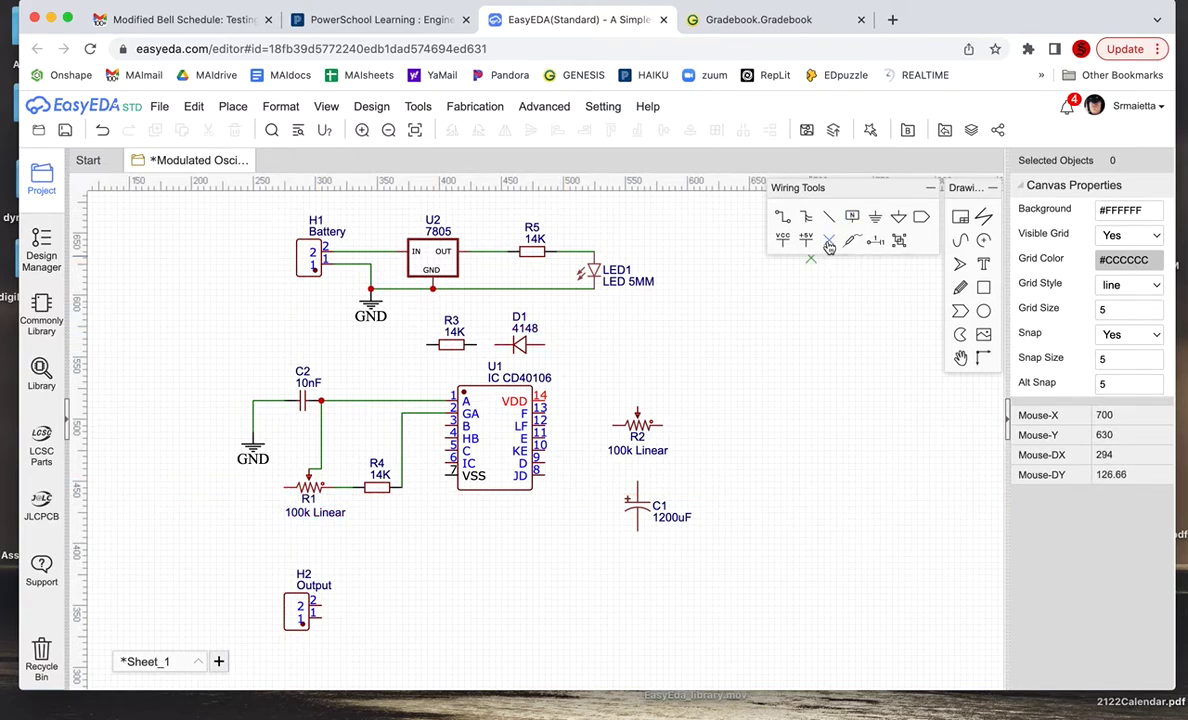
pyautogui.click(284, 488)
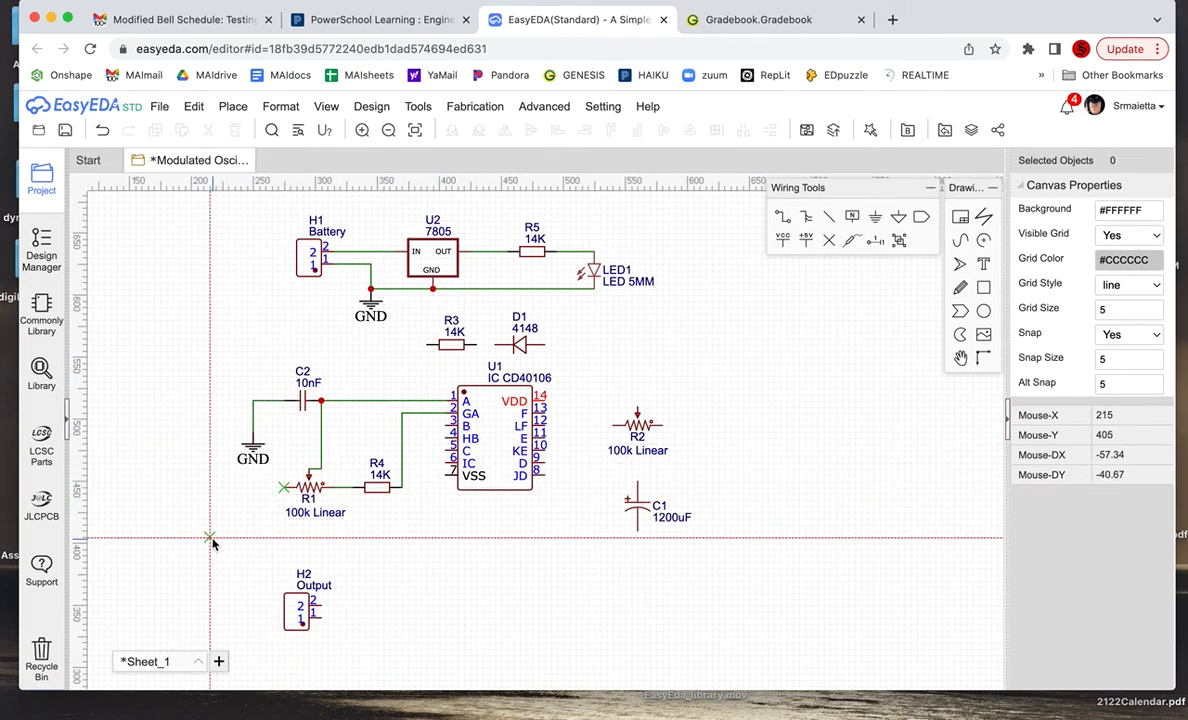
pyautogui.press('Escape')
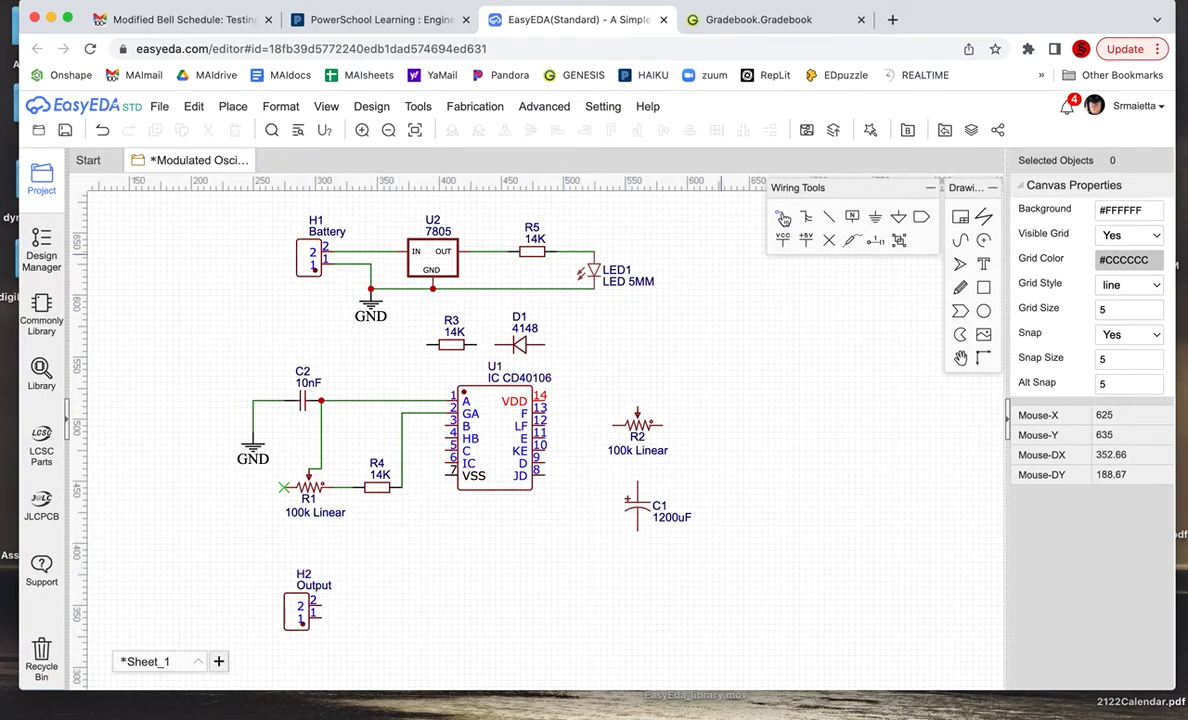
# Step: Tie U1's pins 3 to 7 and pins 8 to 11 together and wire both groups to a GND symbol placed below pin 7
pyautogui.click(783, 218)
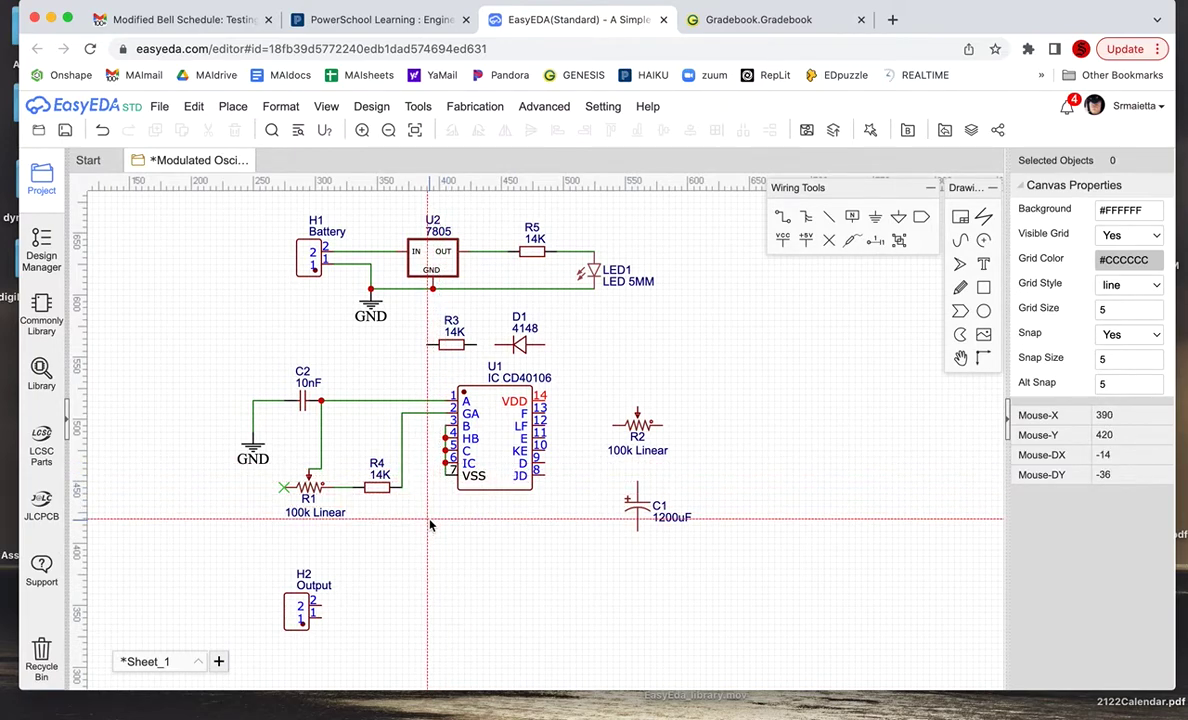
pyautogui.click(876, 220)
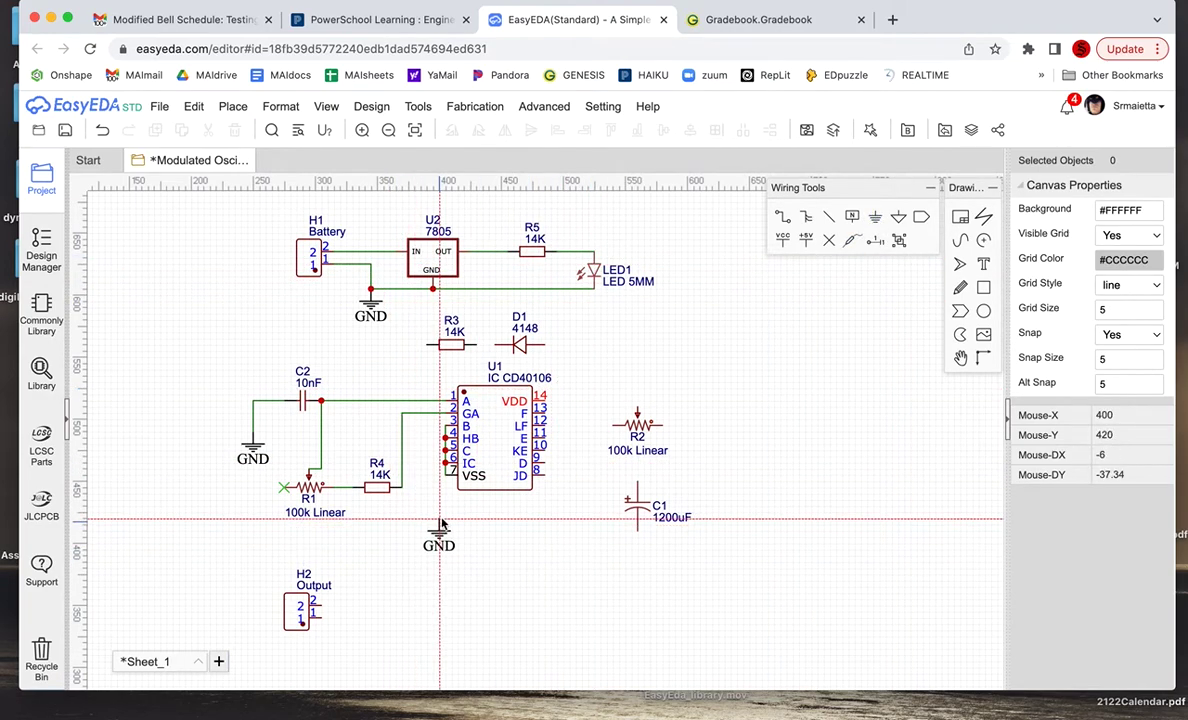
pyautogui.click(446, 520)
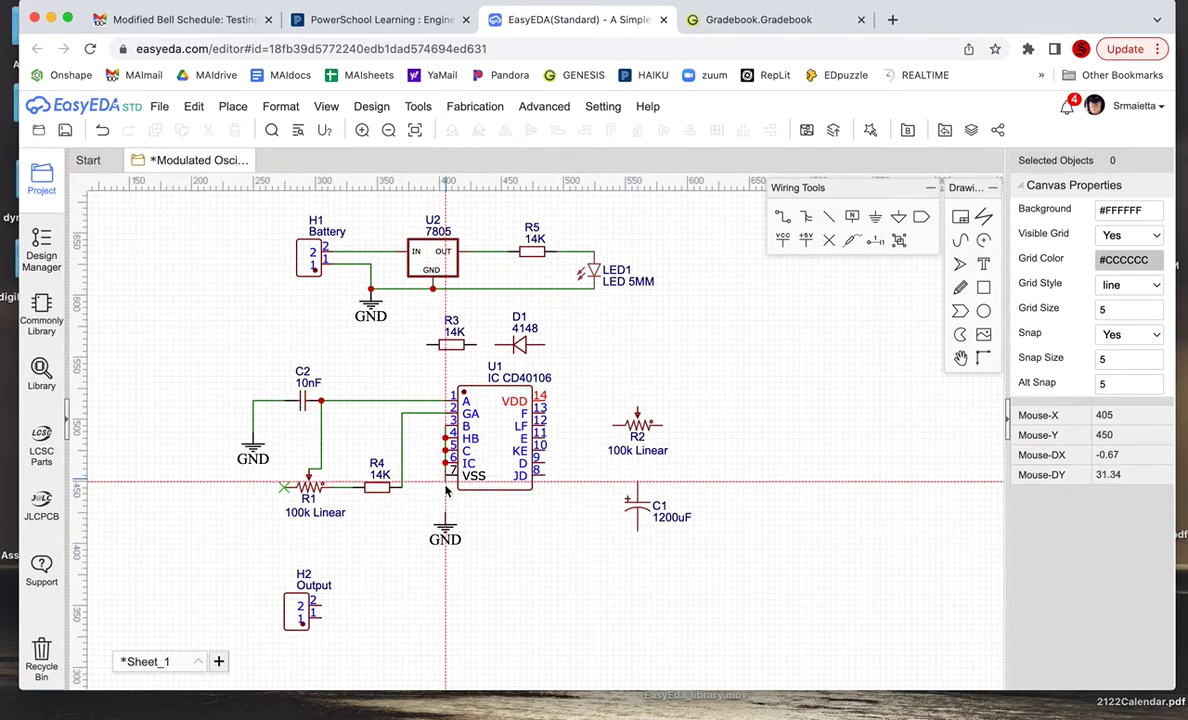
pyautogui.click(445, 523)
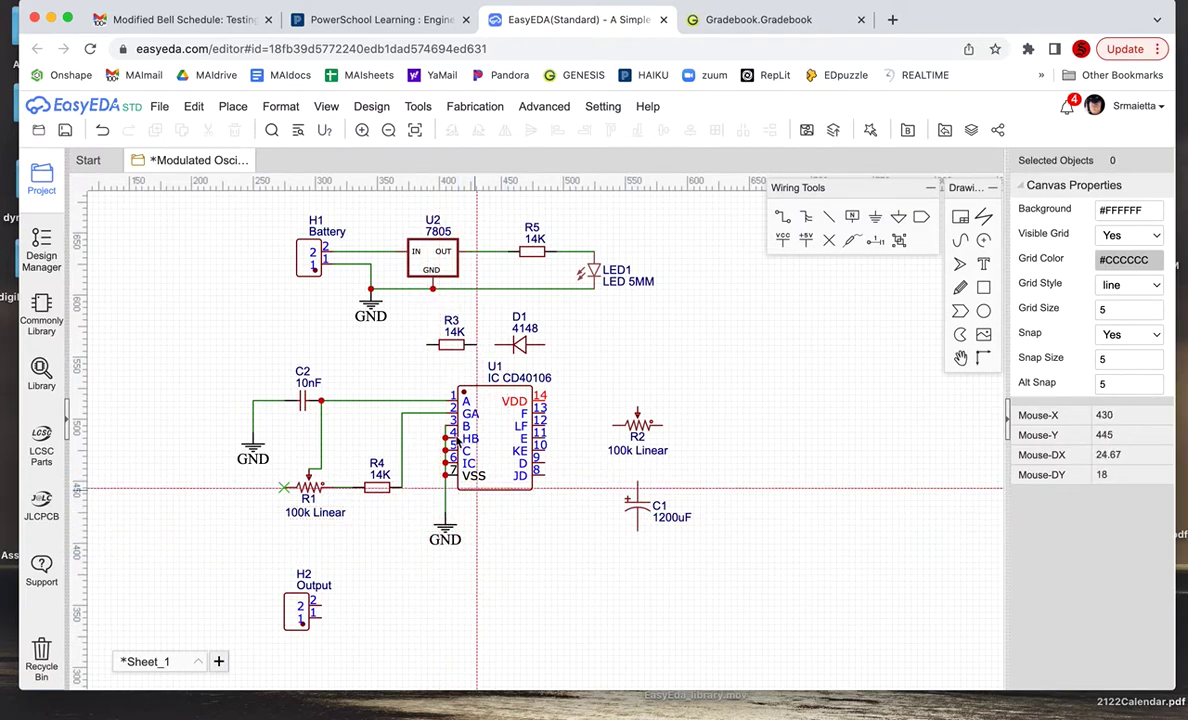
pyautogui.click(544, 470)
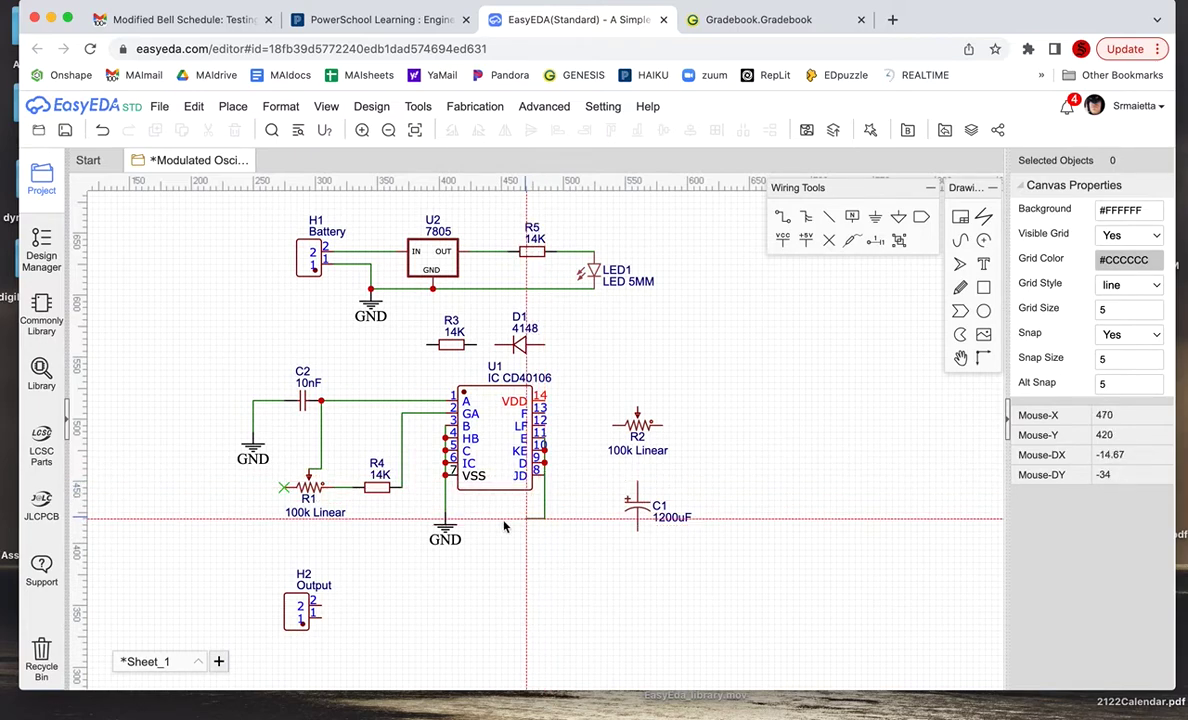
pyautogui.click(446, 512)
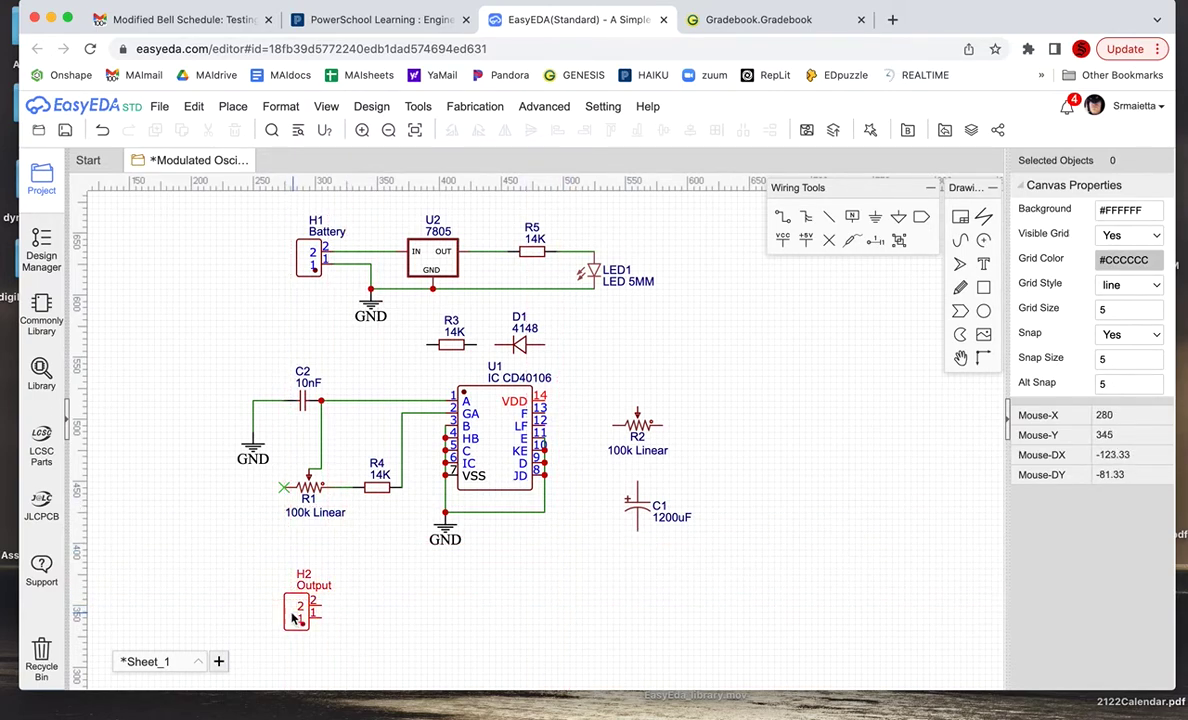
# Step: Move output connector H2 up just below R1 and wire its pin 2 to the node joining R4 and U1's pin 2
pyautogui.moveTo(300, 615); pyautogui.dragTo(315, 583)
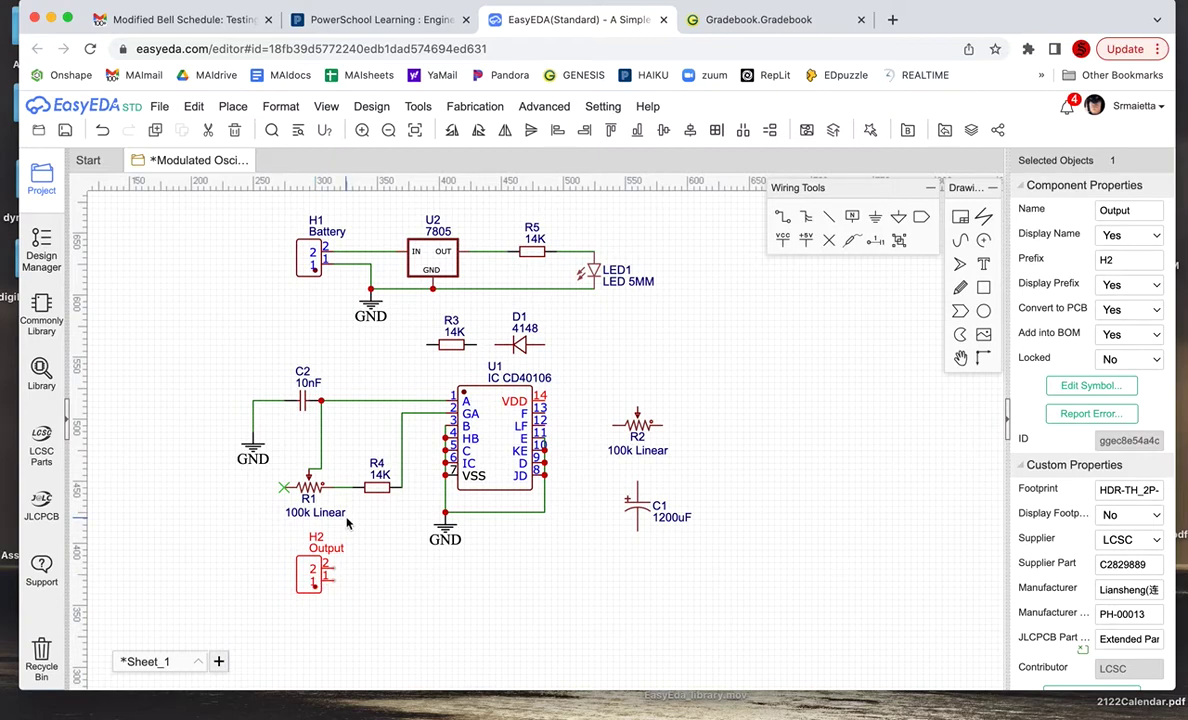
pyautogui.click(424, 363)
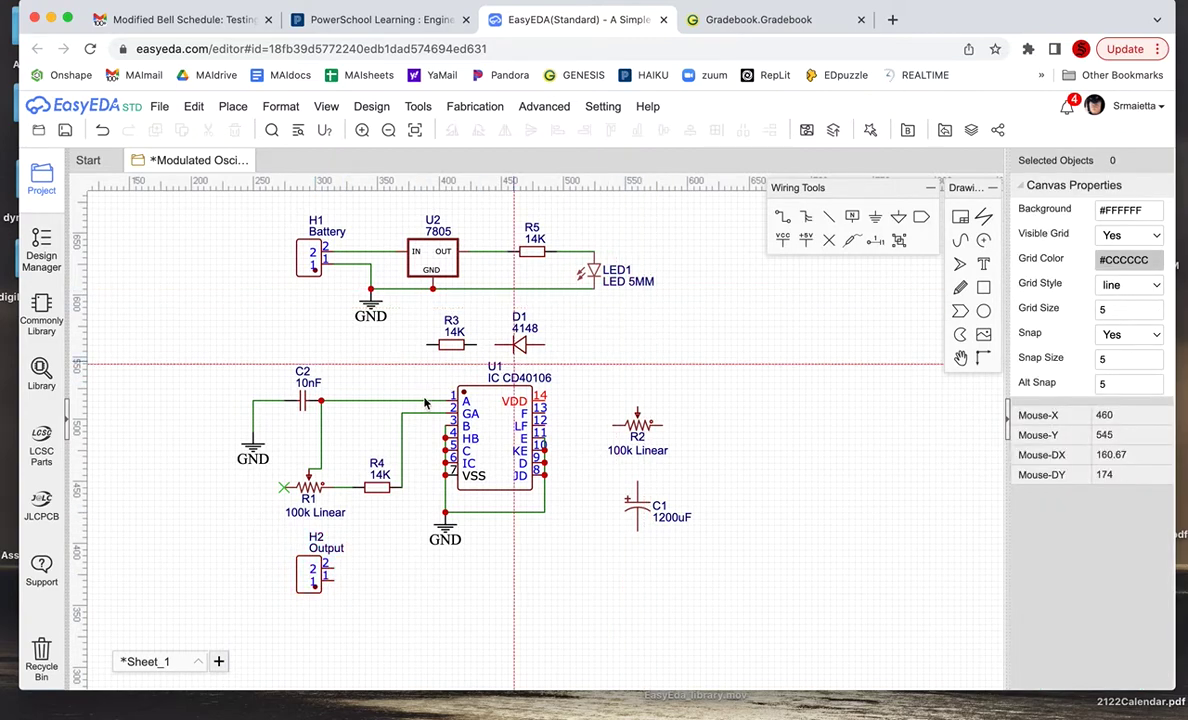
pyautogui.click(401, 489)
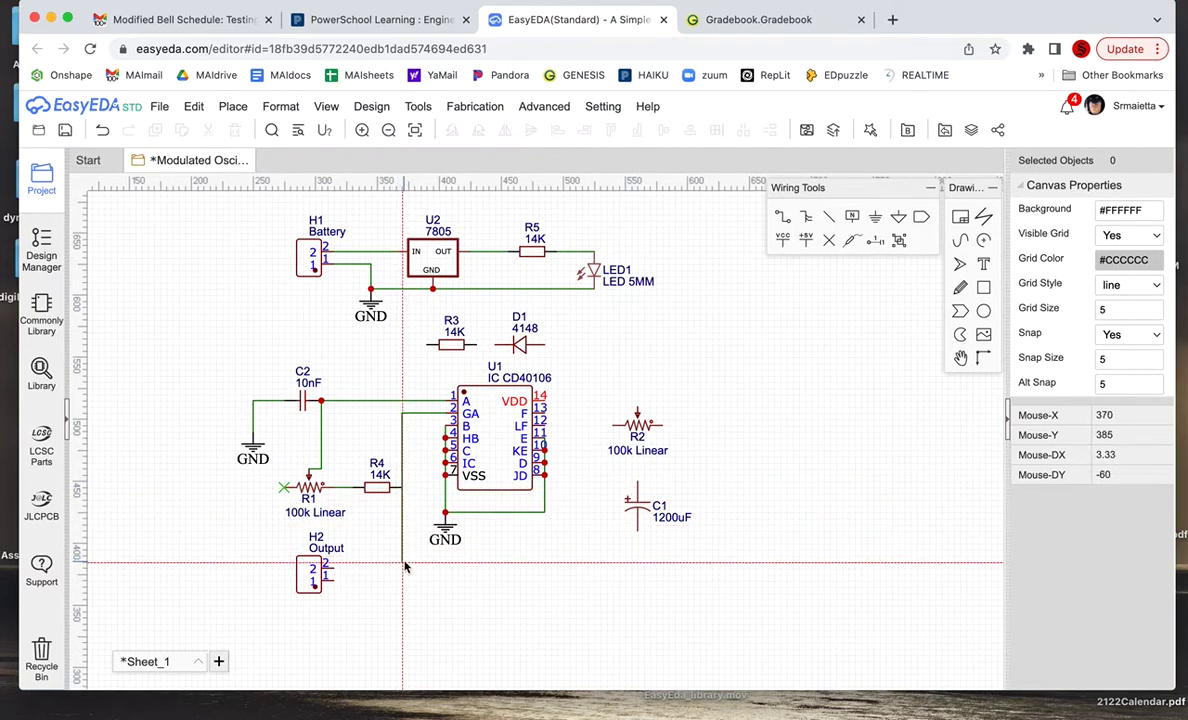
pyautogui.click(334, 568)
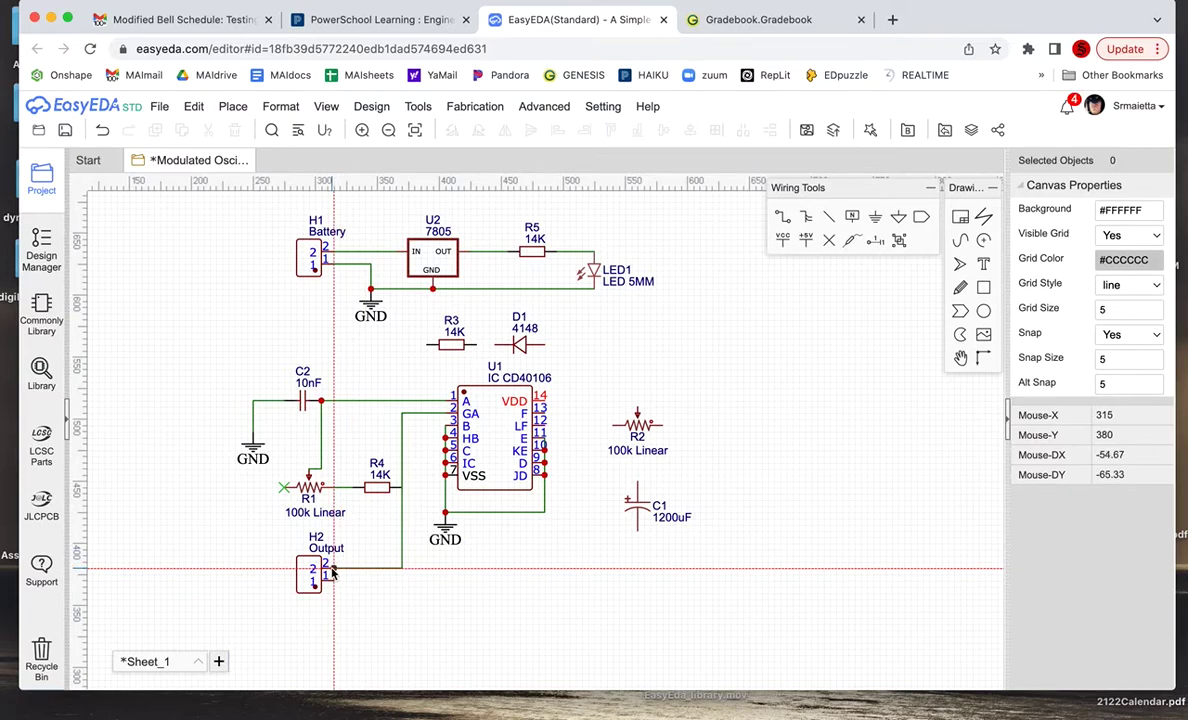
pyautogui.press('Escape')
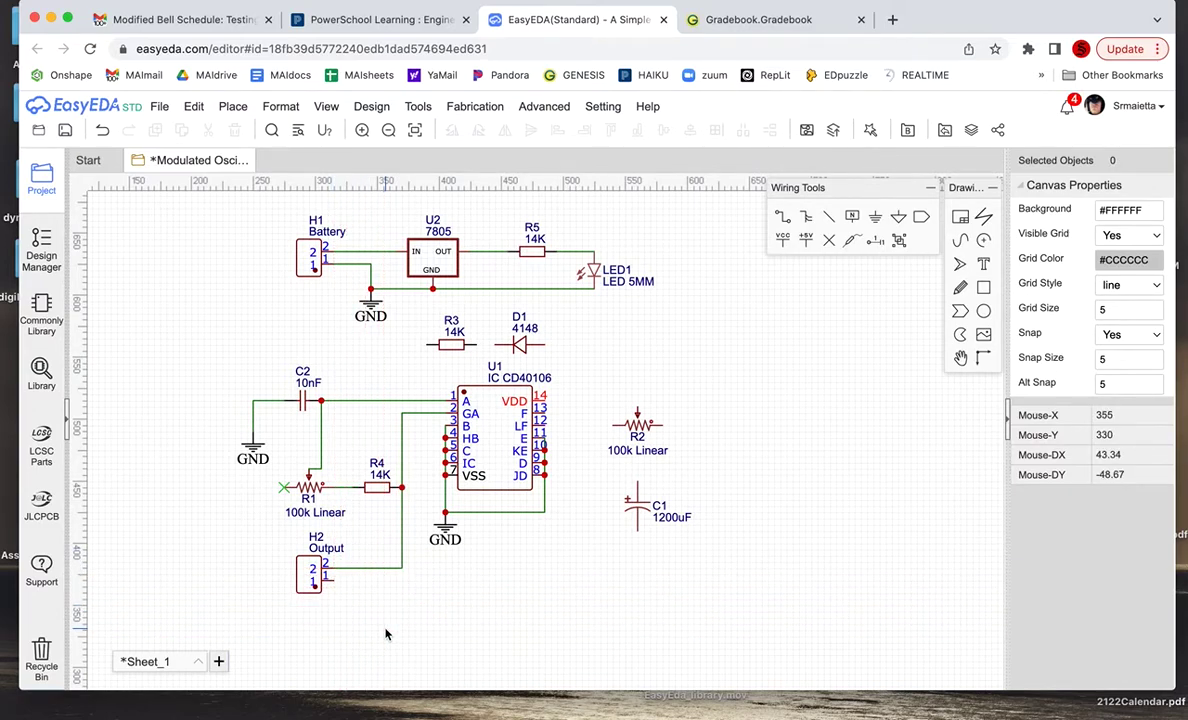
# Step: Wire pin 1 of output connector H2 to the ground node above the GND symbol below U1
pyautogui.press('w')
pyautogui.click(325, 578)
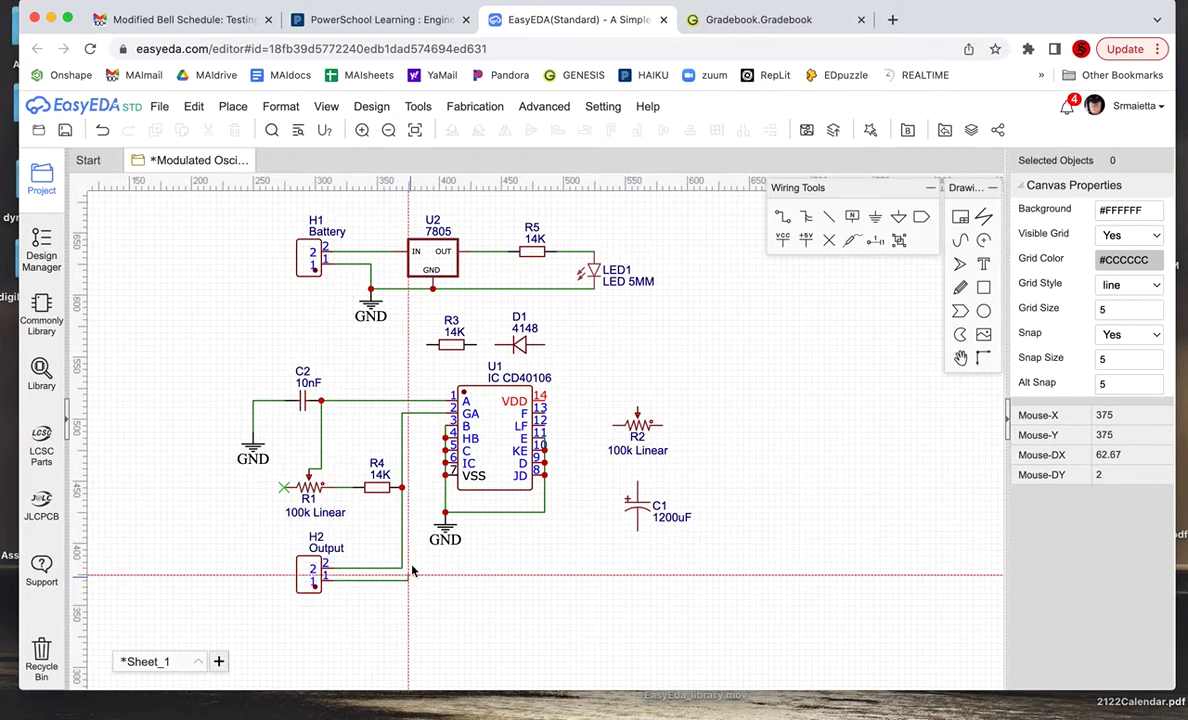
pyautogui.click(414, 513)
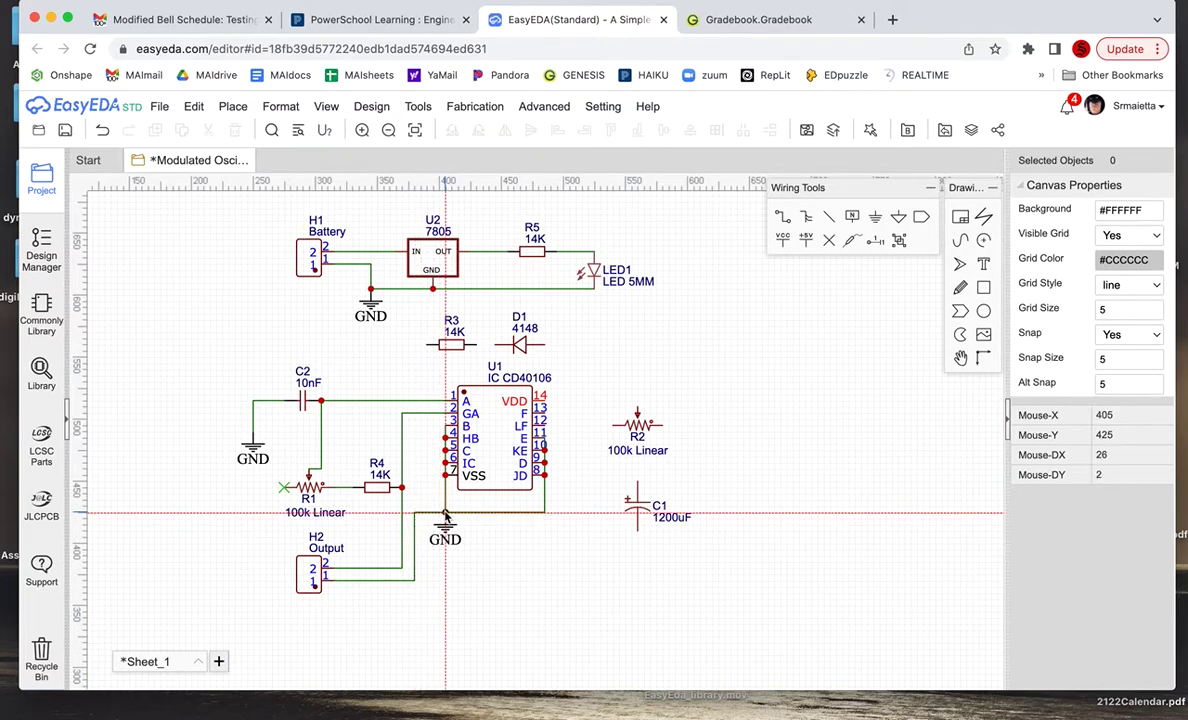
pyautogui.click(445, 513)
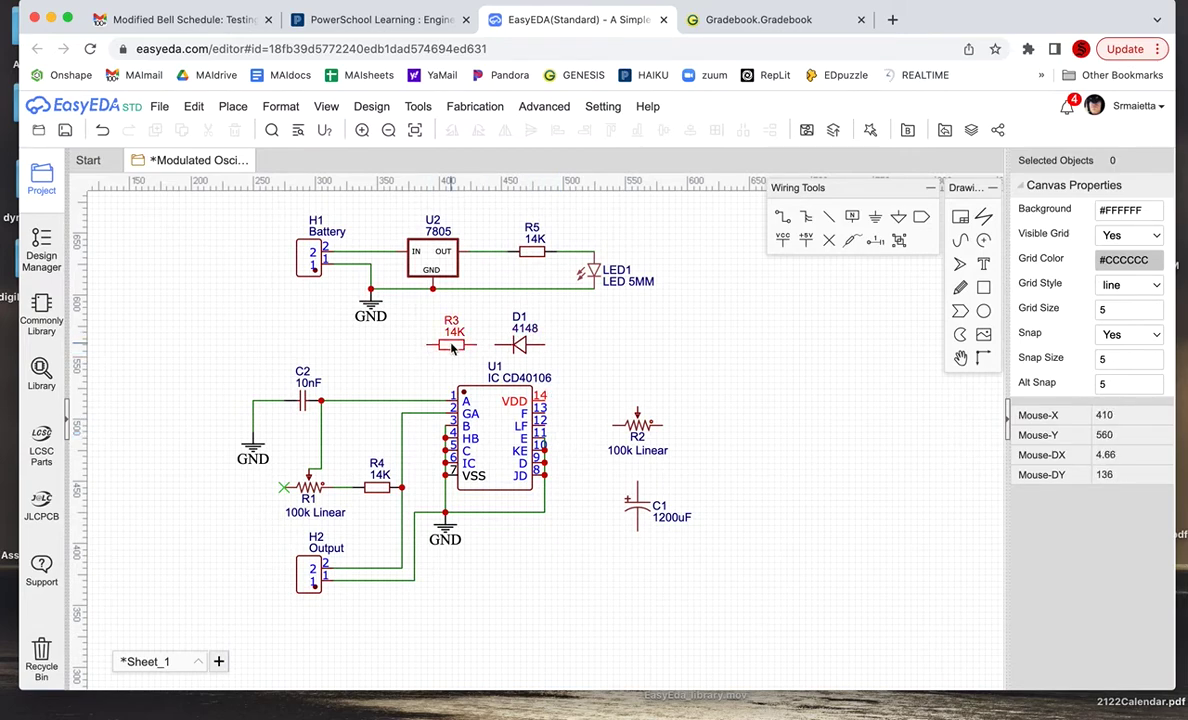
# Step: Line up R3 and D1 on one row above U1, and shift U1's IC CD40106 label left to centre it over the chip
pyautogui.moveTo(451, 345); pyautogui.dragTo(428, 352)
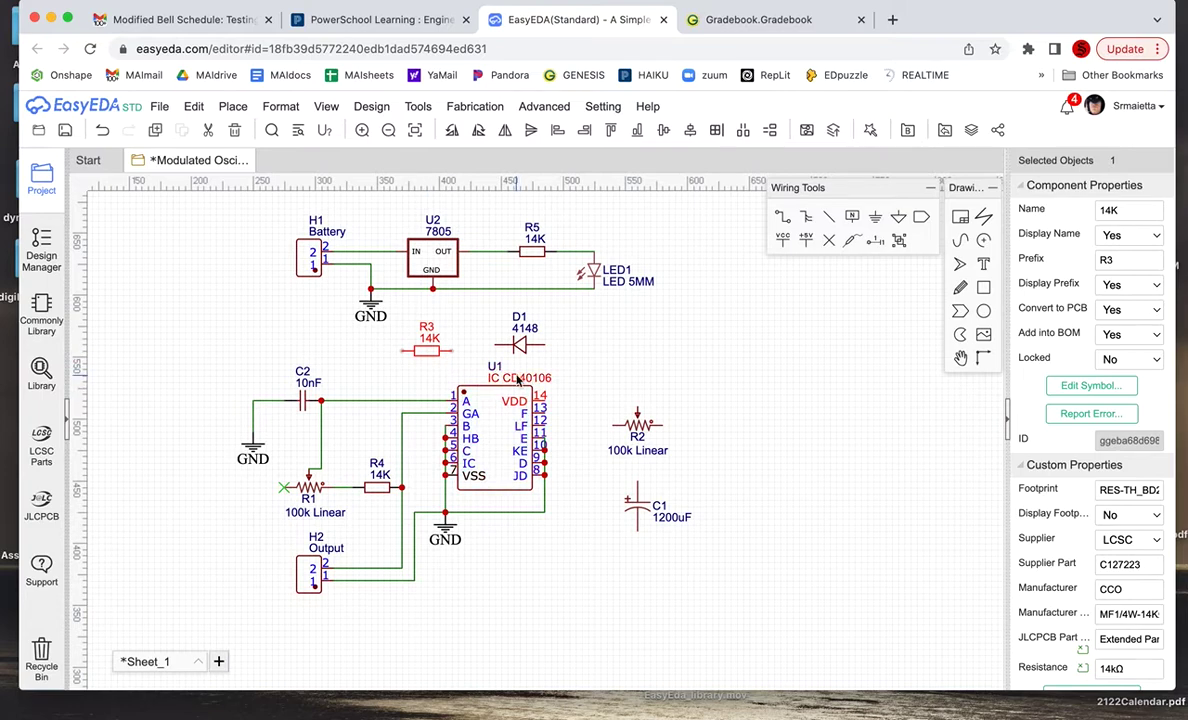
pyautogui.click(490, 383)
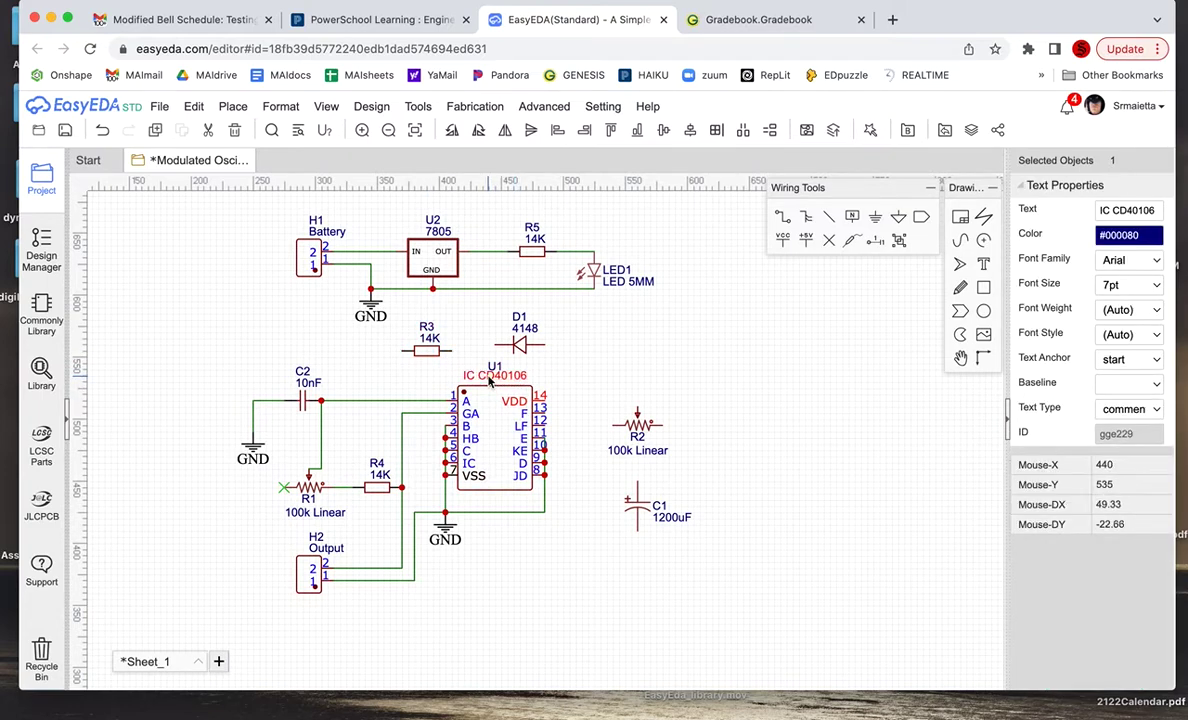
pyautogui.moveTo(519, 345); pyautogui.dragTo(498, 354)
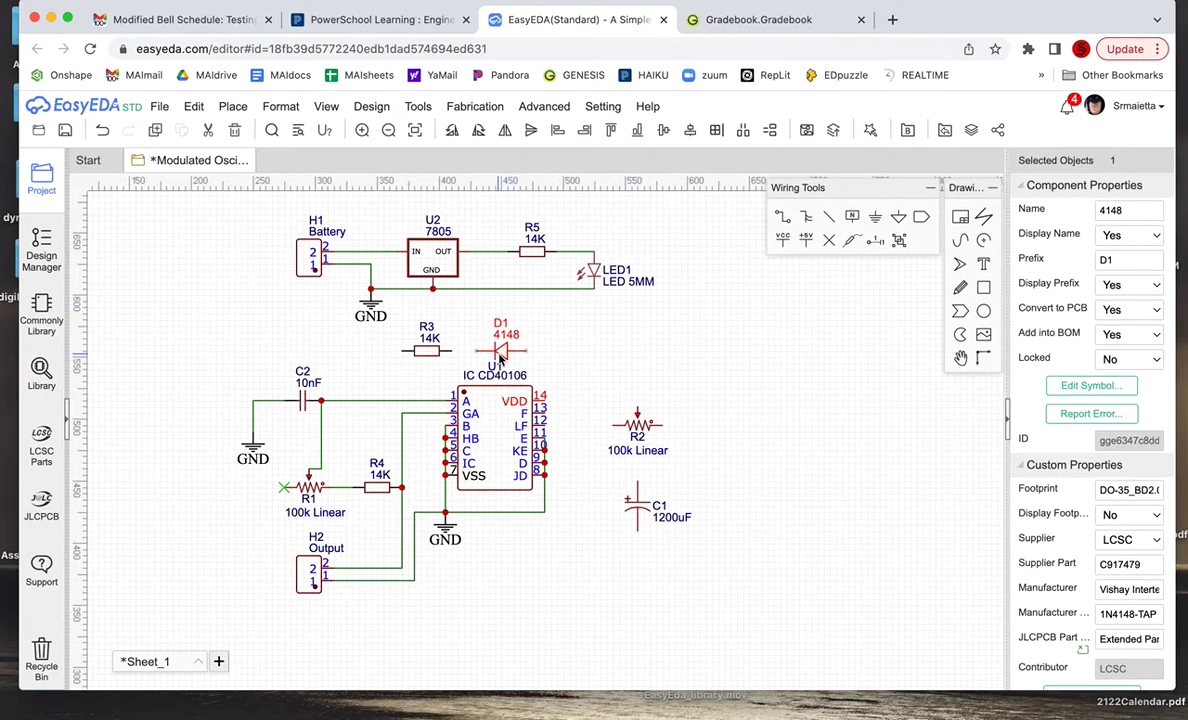
# Step: Wire U1's VDD pin 14 to the output line of regulator U2, between U2 and R5
pyautogui.click(762, 233)
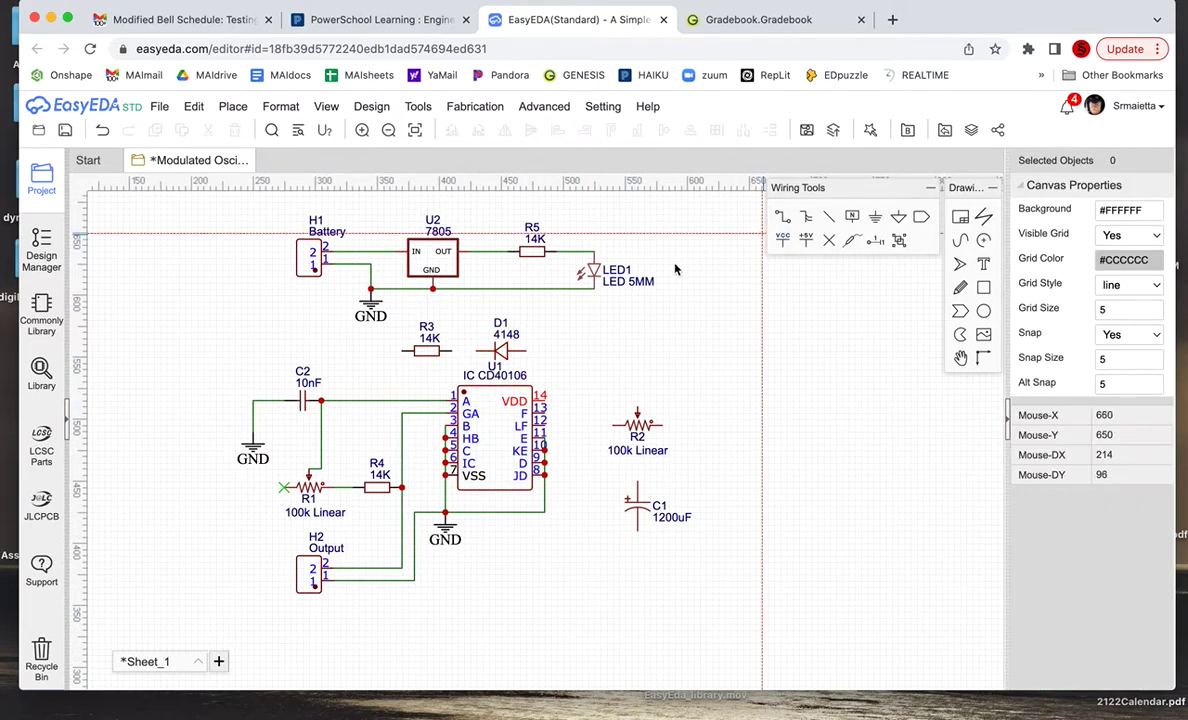
pyautogui.click(546, 403)
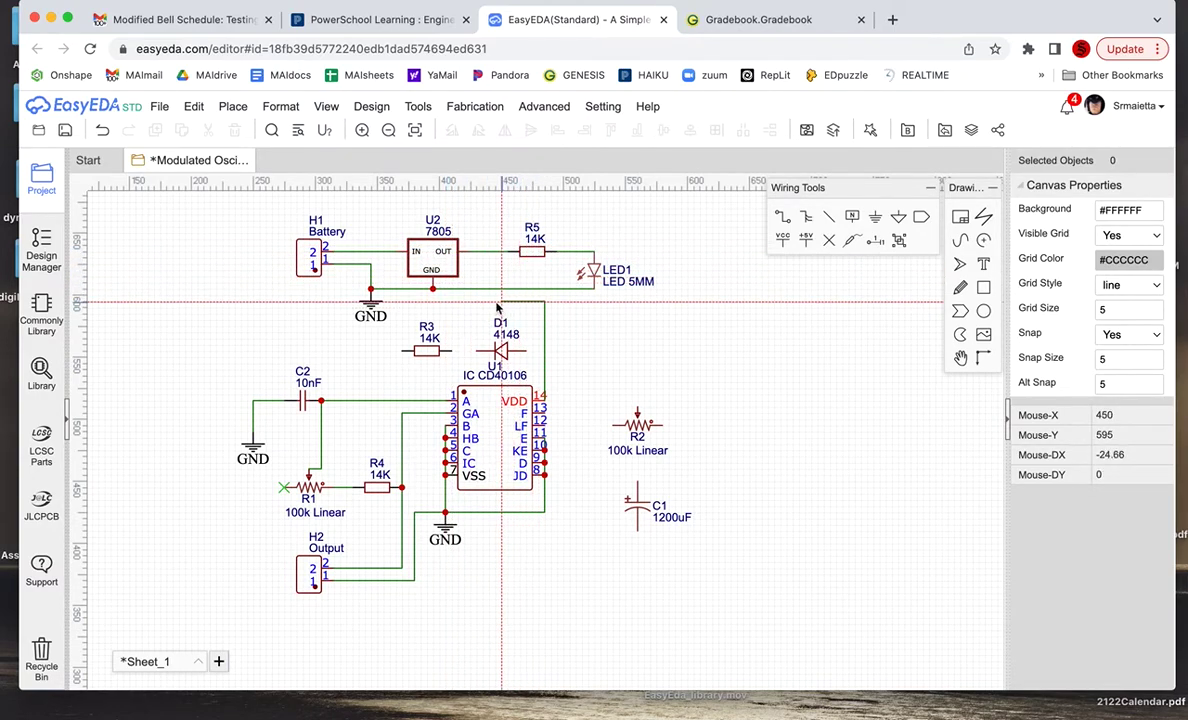
pyautogui.click(470, 252)
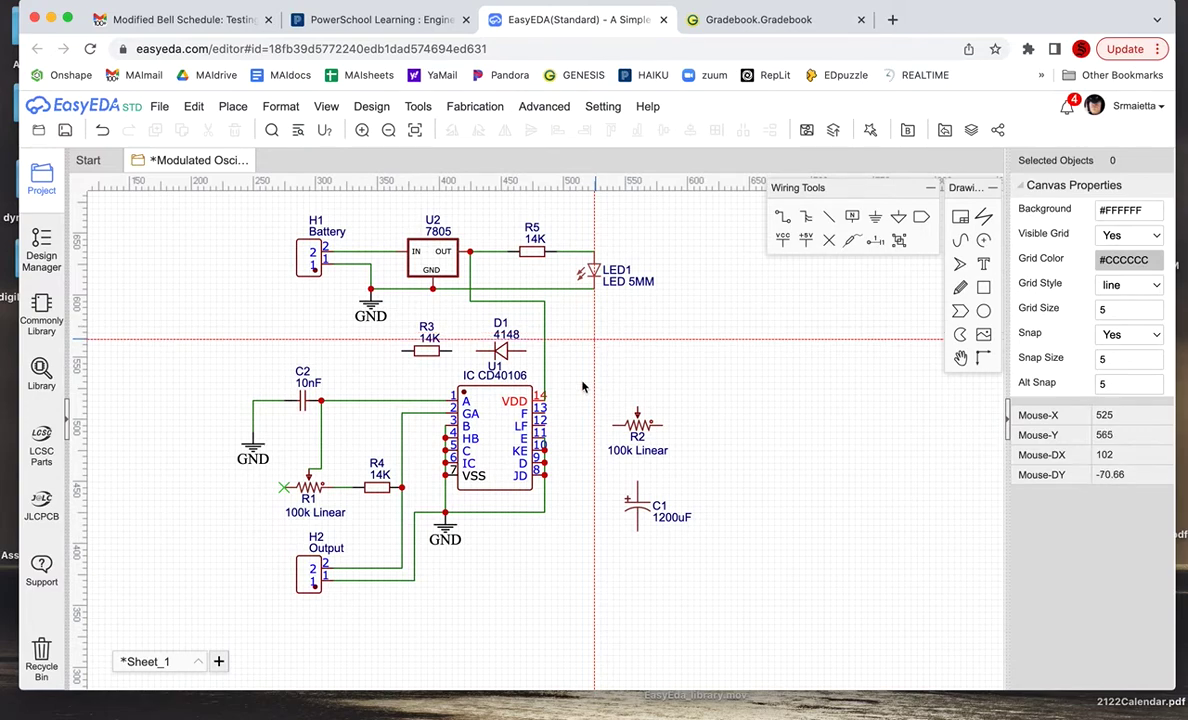
# Step: Move potentiometer R2 closer to U1 with its wiper level with pin 13, and wire pin 13 to the wiper
pyautogui.moveTo(637, 430); pyautogui.dragTo(604, 412)
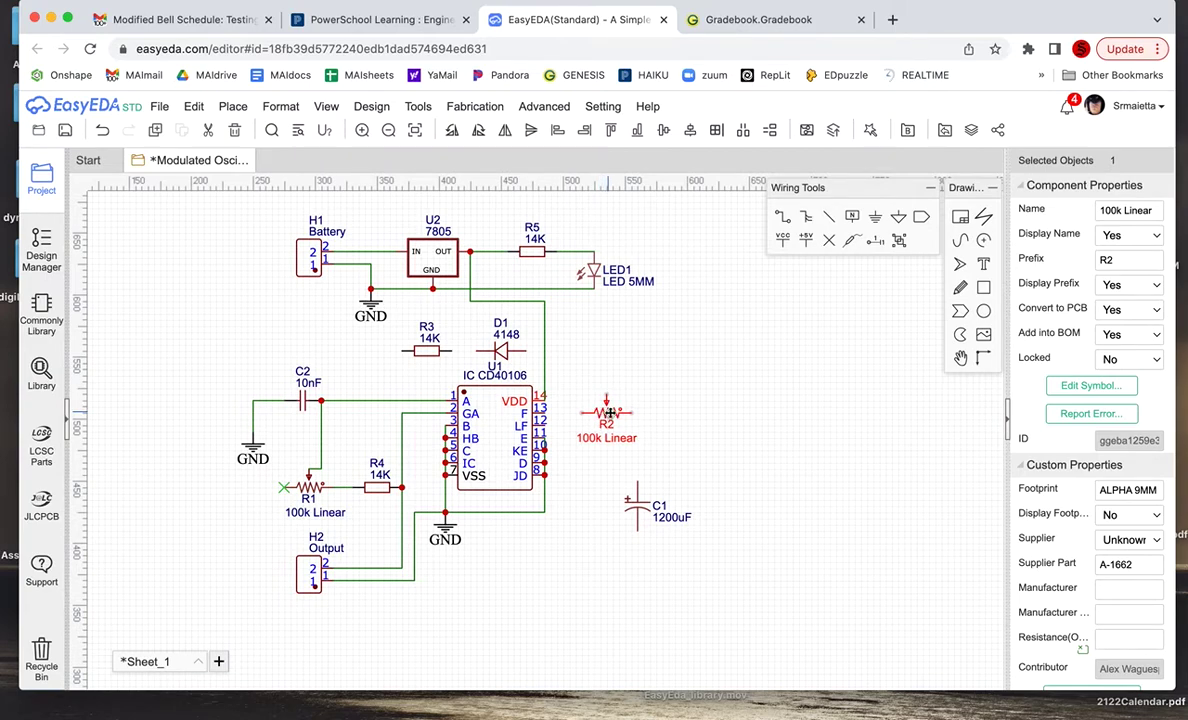
pyautogui.moveTo(607, 412); pyautogui.dragTo(620, 434)
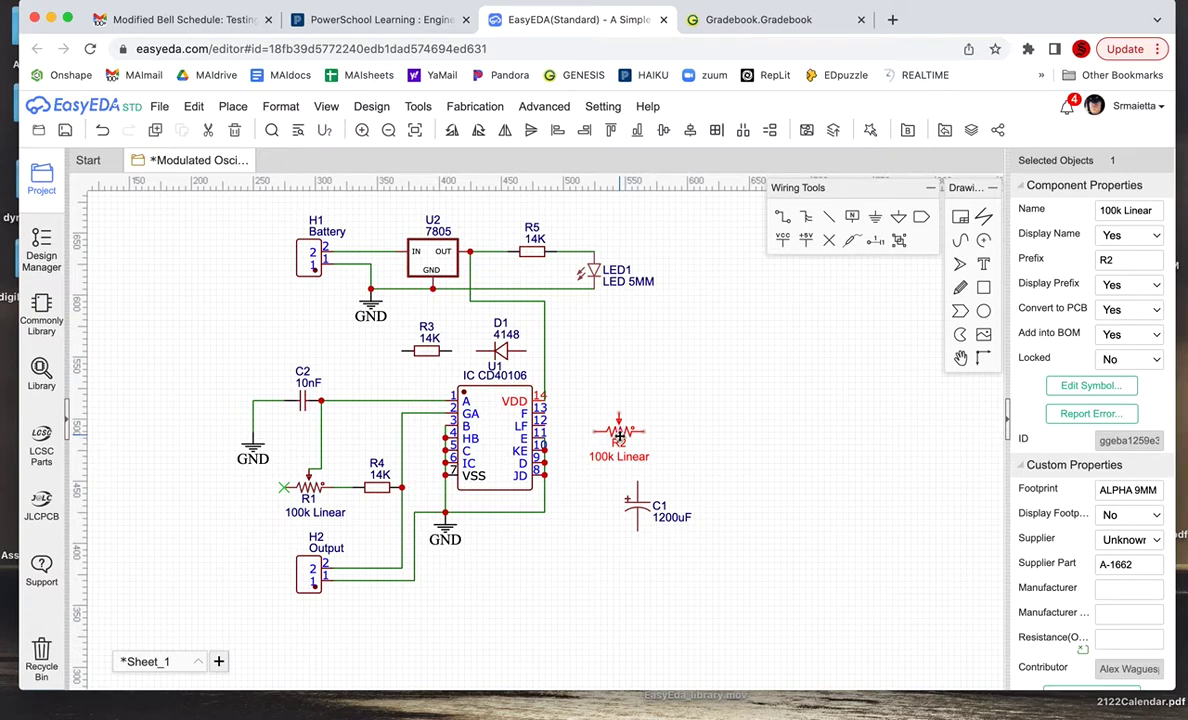
pyautogui.click(642, 341)
pyautogui.press('w')
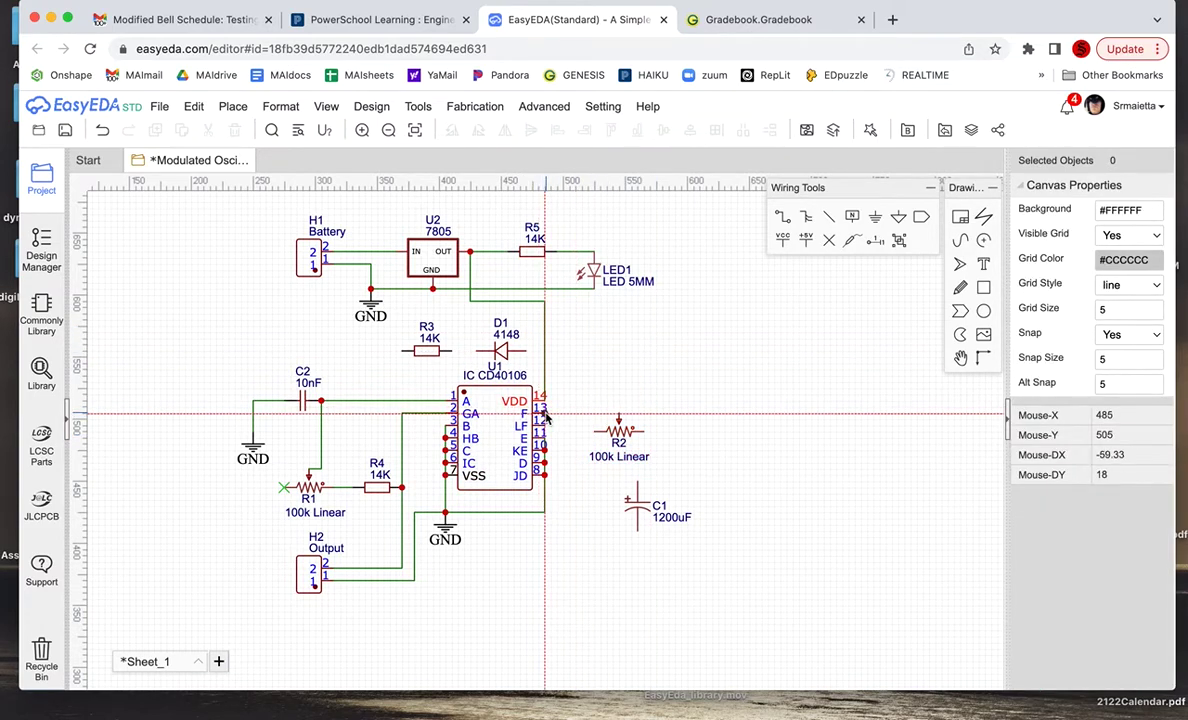
pyautogui.click(545, 413)
pyautogui.click(618, 414)
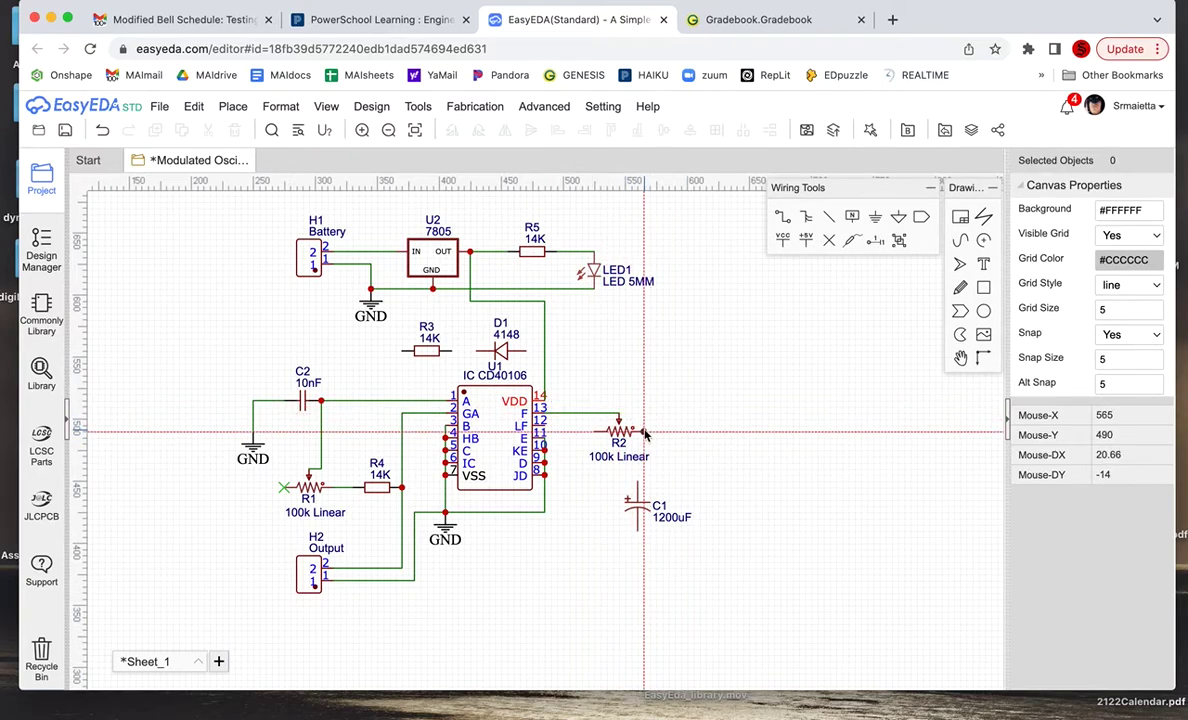
# Step: Wire R2's right terminal through D1 and R3 in series to the line between C2 and U1's pin 1
pyautogui.click(644, 431)
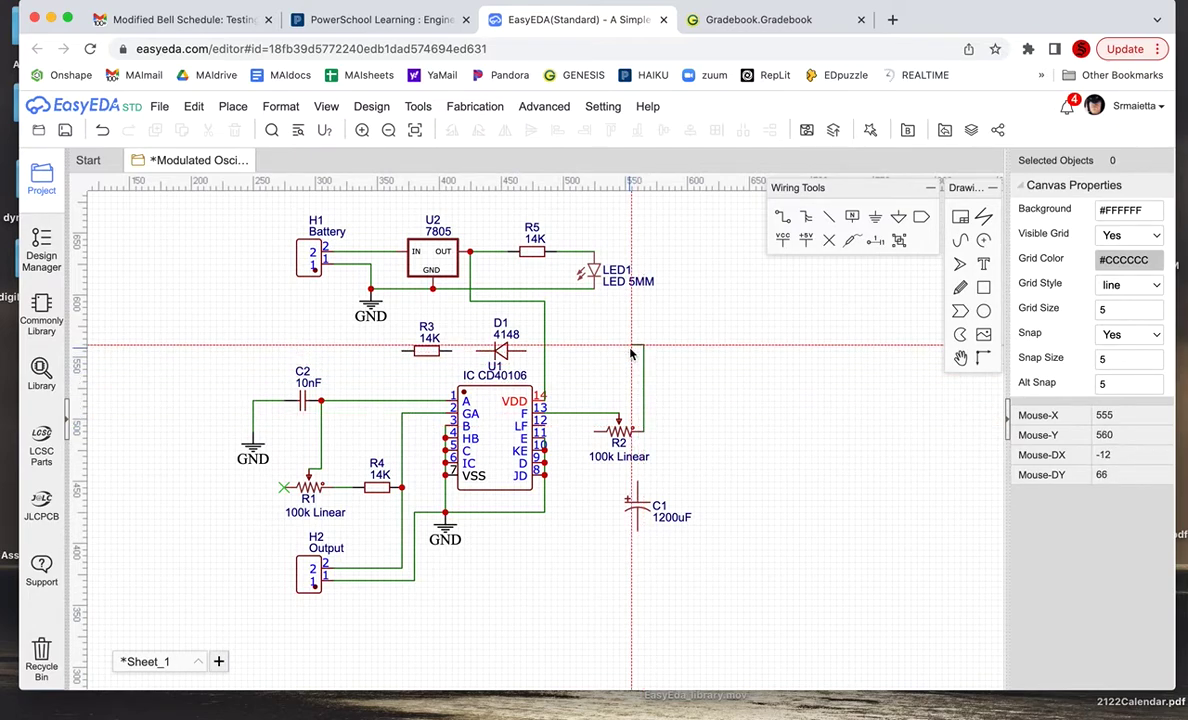
pyautogui.click(527, 352)
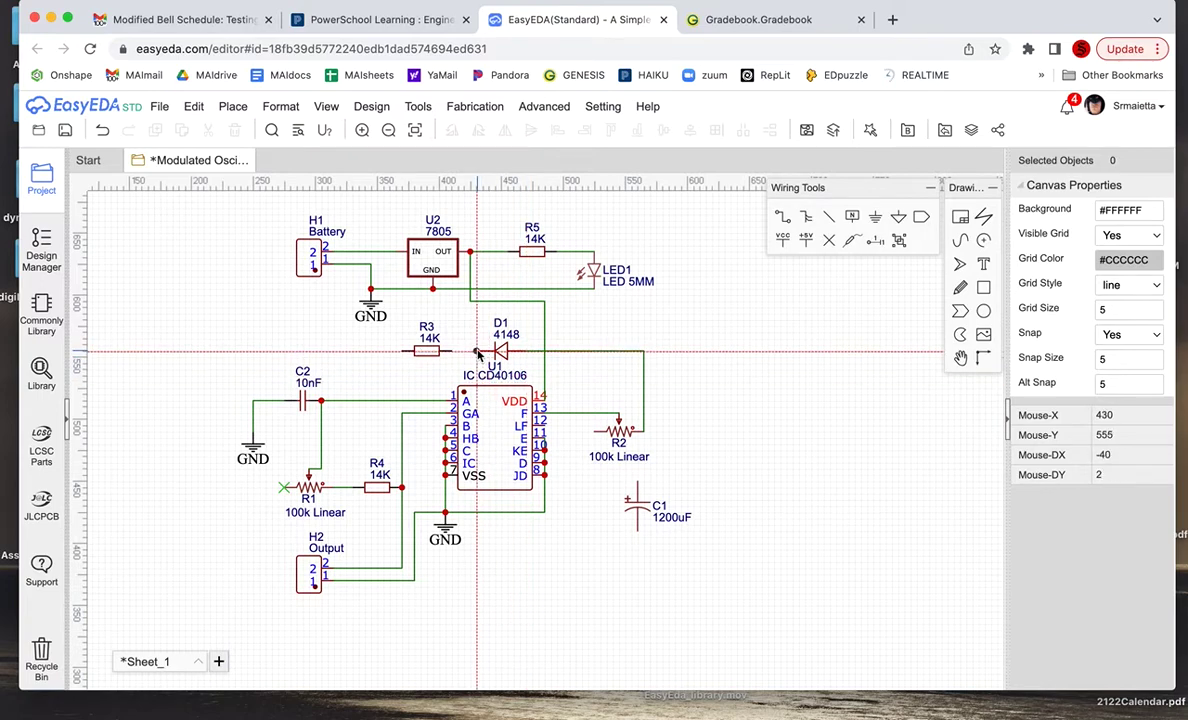
pyautogui.click(401, 352)
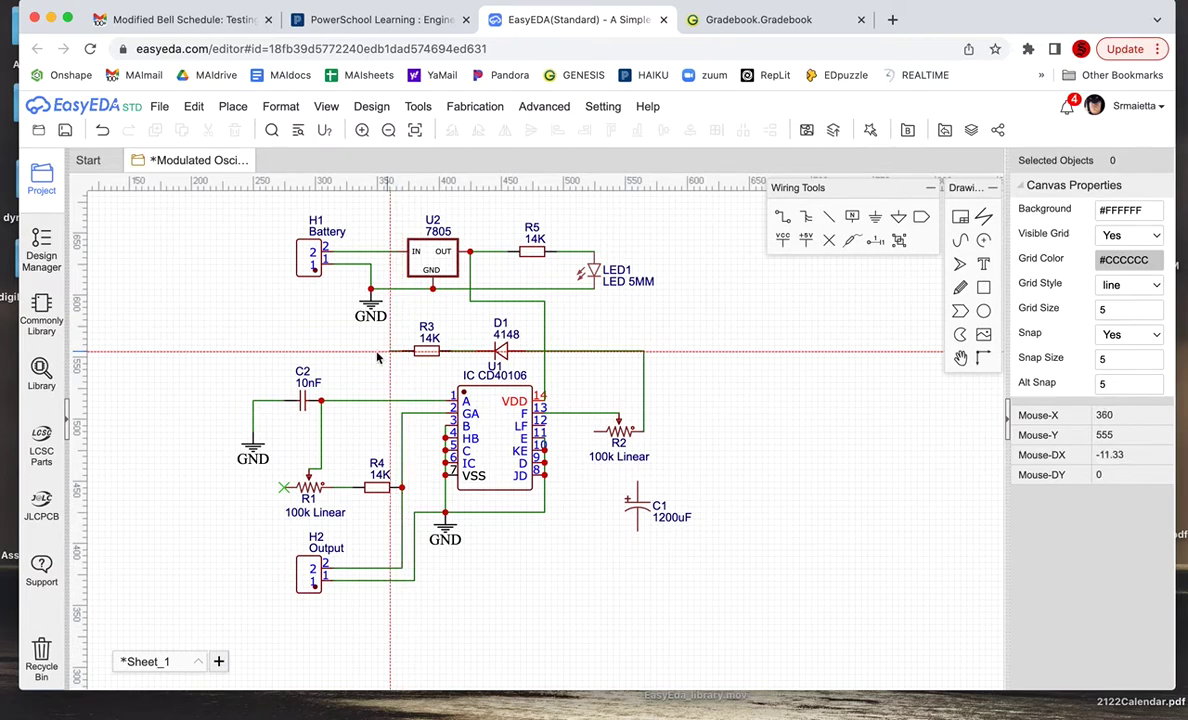
pyautogui.click(403, 402)
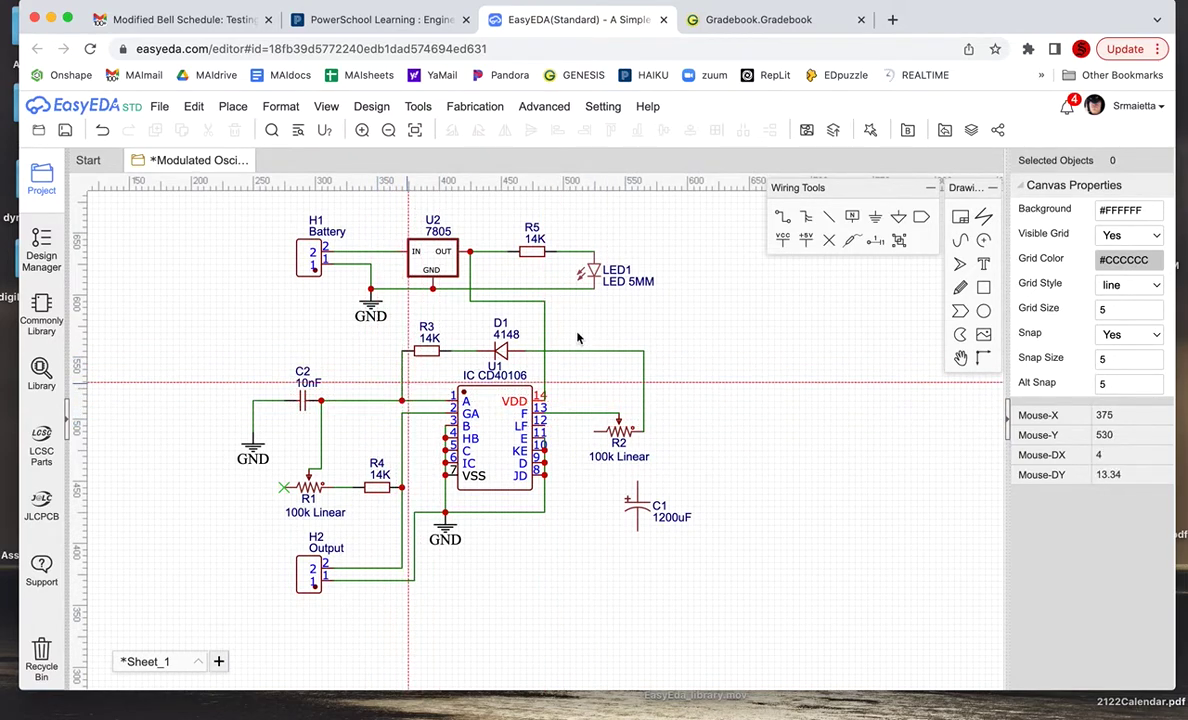
pyautogui.press('Escape')
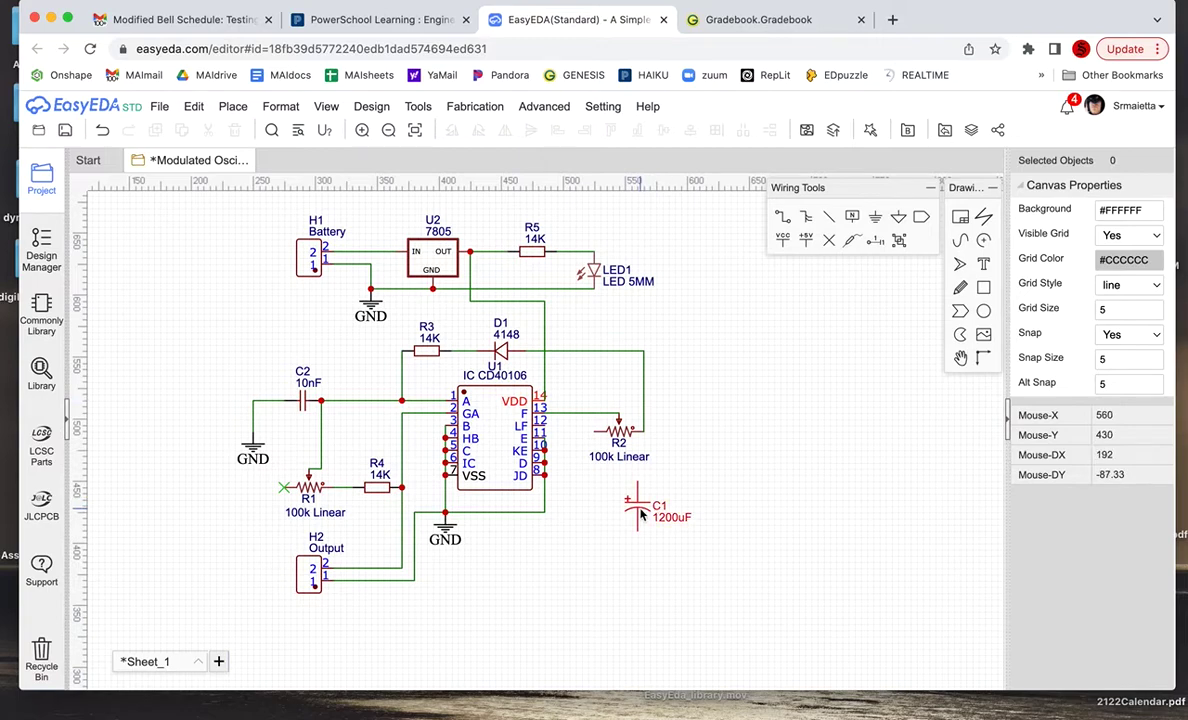
# Step: Move C1 left below the pin 13 wire, then wire its positive terminal to that wire and its negative terminal to U1's ground line
pyautogui.moveTo(641, 514); pyautogui.dragTo(593, 511)
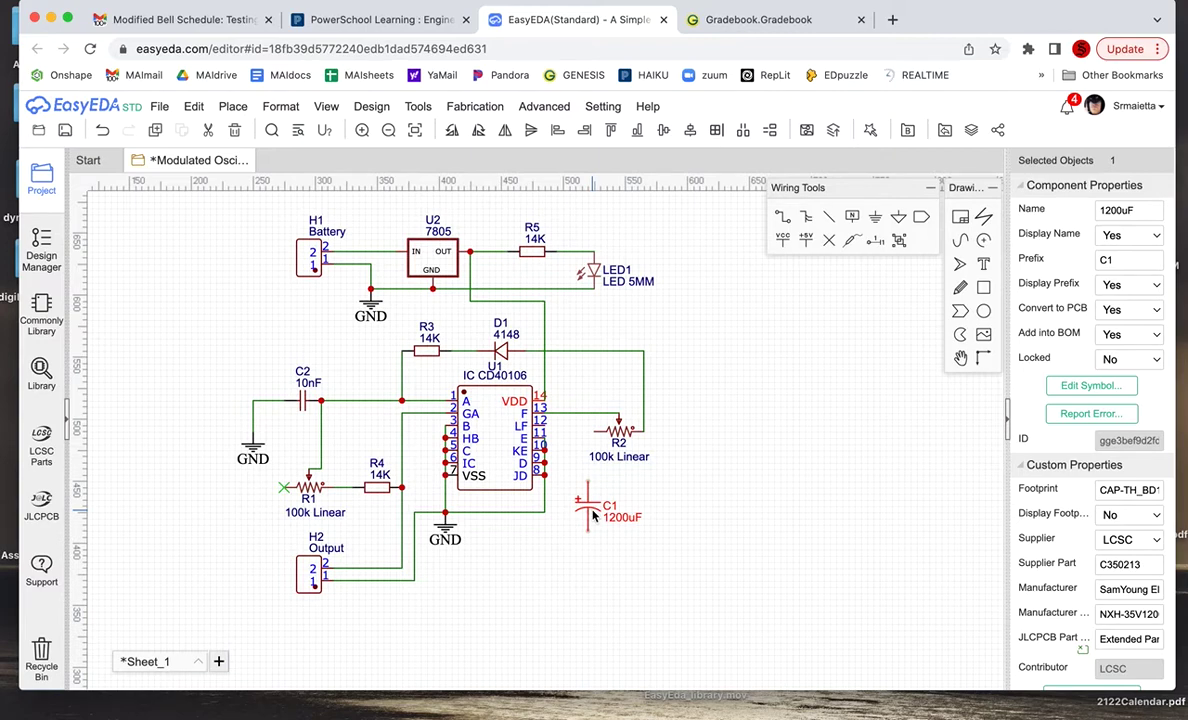
pyautogui.click(722, 205)
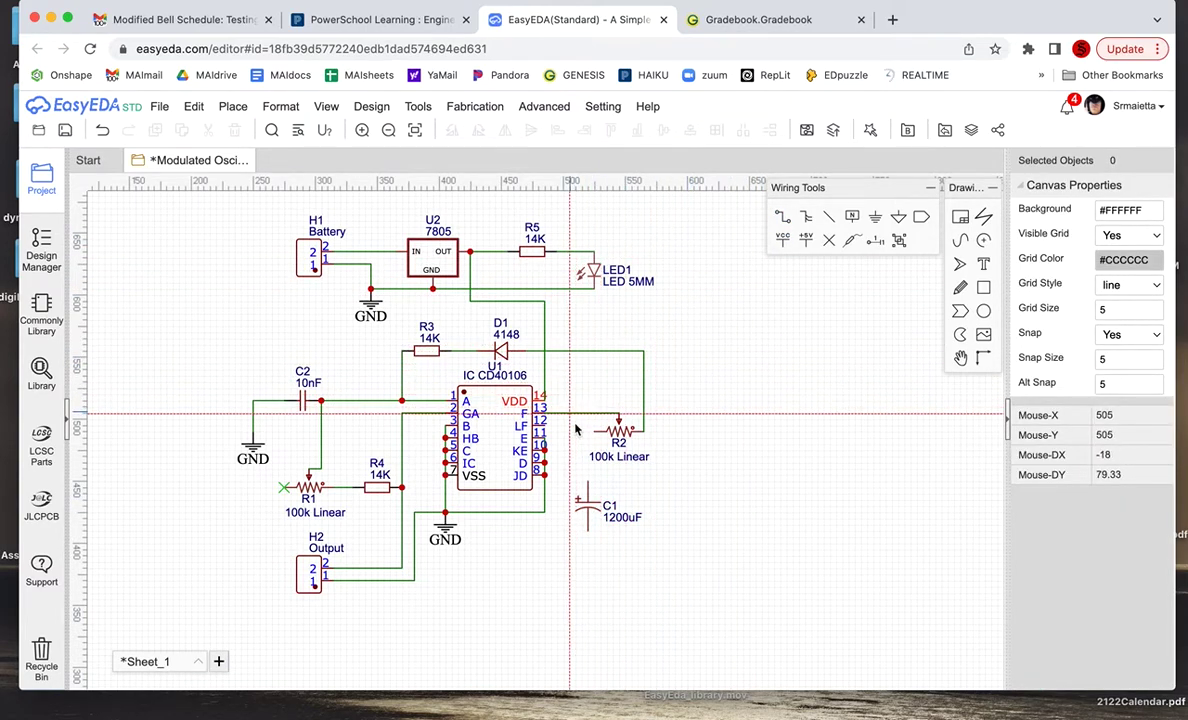
pyautogui.click(588, 487)
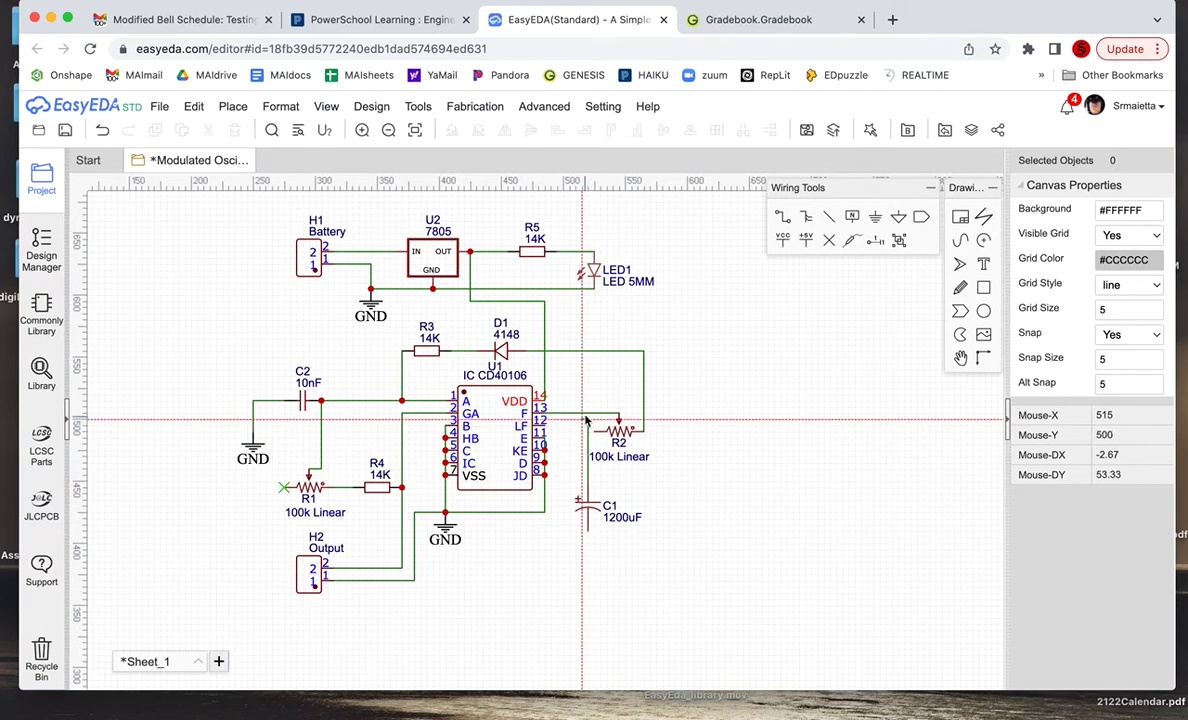
pyautogui.click(588, 413)
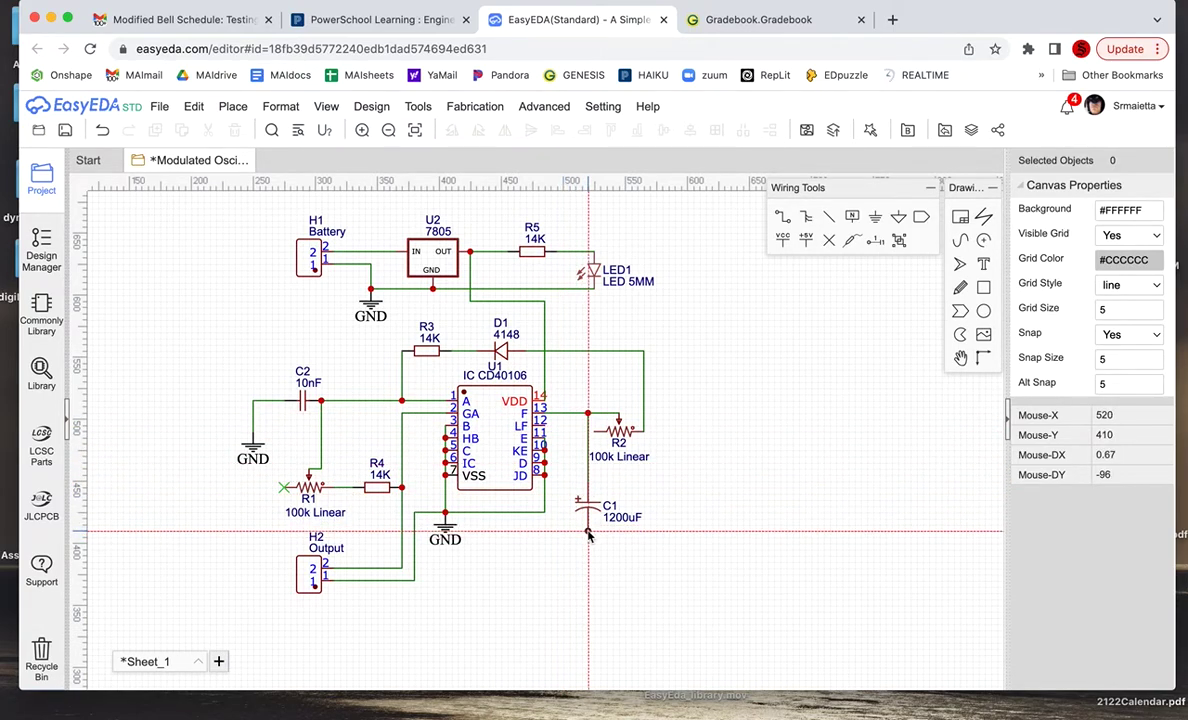
pyautogui.click(588, 535)
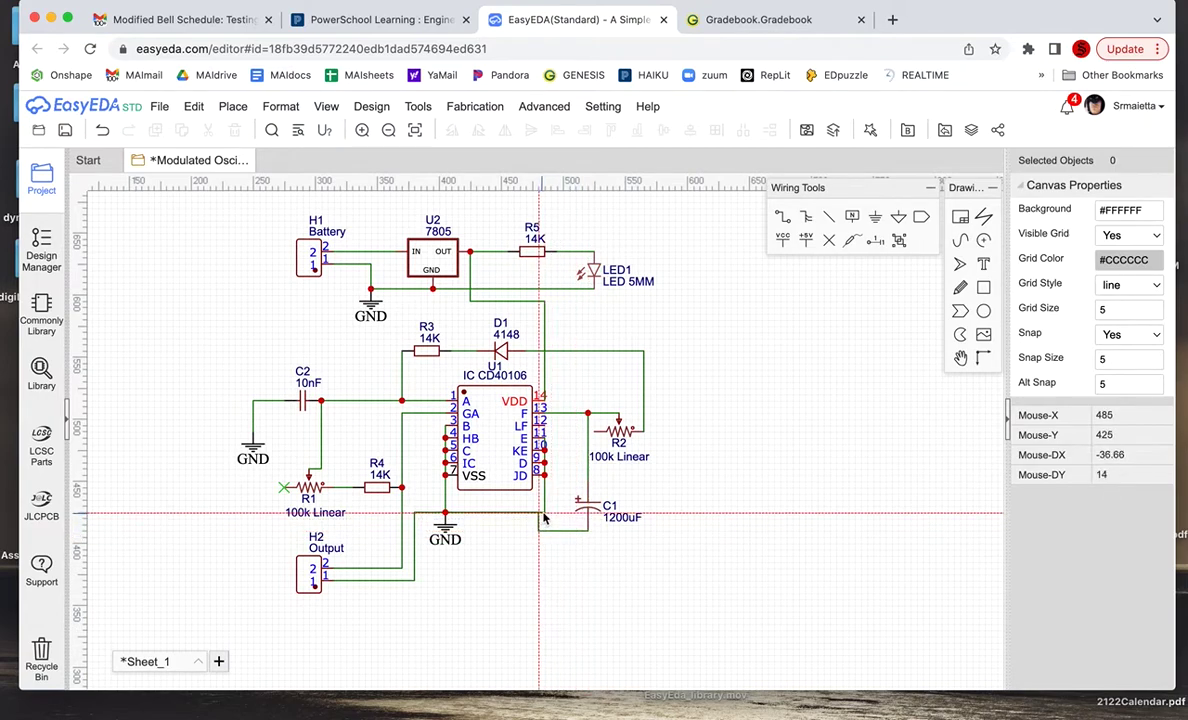
pyautogui.click(544, 514)
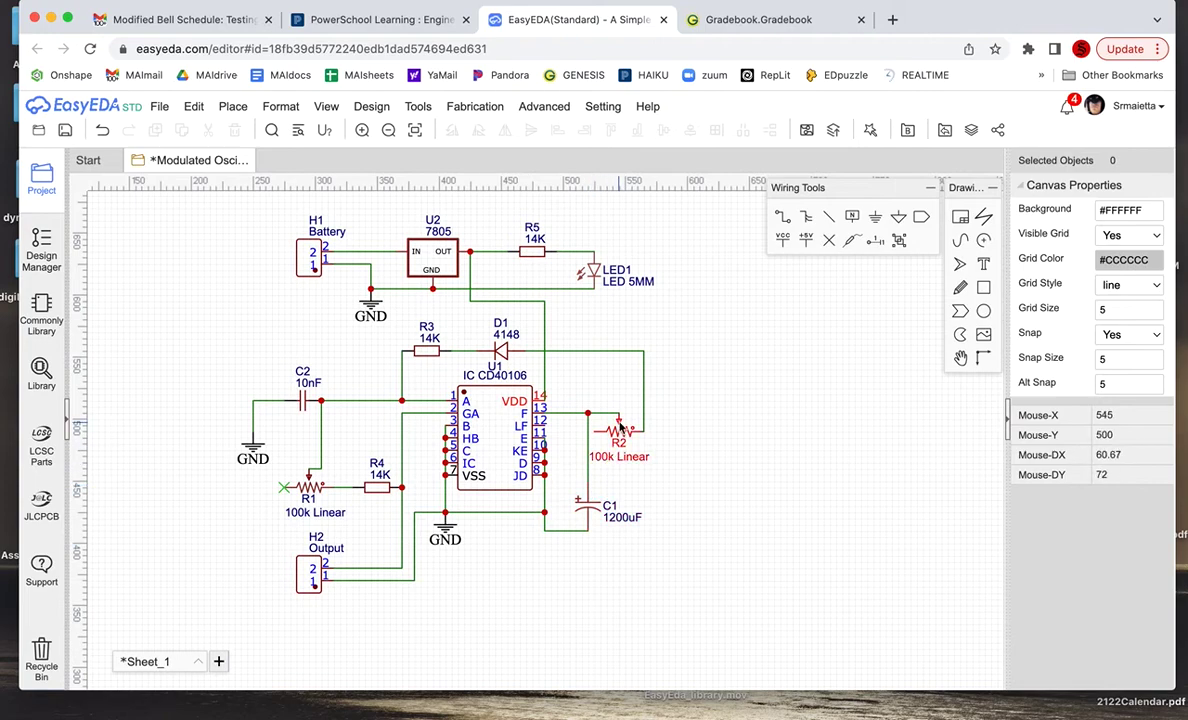
# Step: Shift R2 slightly right, away from C1's wire, and mark its unused left terminal with a no-connect flag
pyautogui.moveTo(619, 433); pyautogui.dragTo(637, 432)
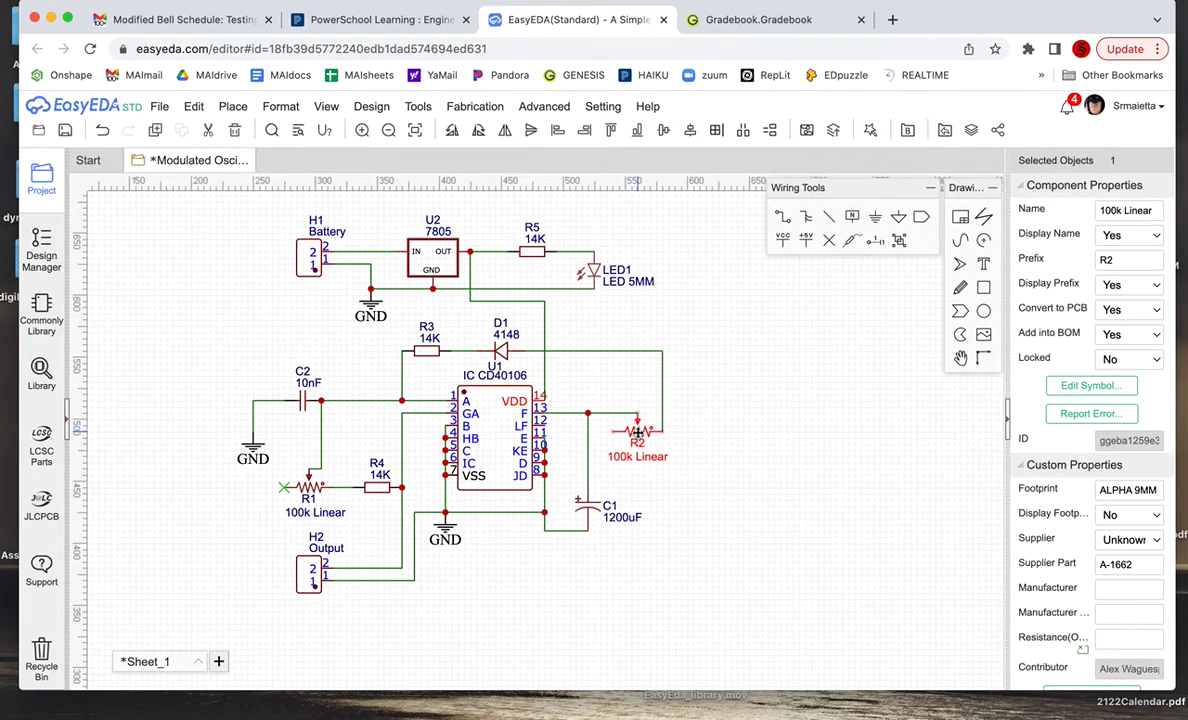
pyautogui.click(830, 243)
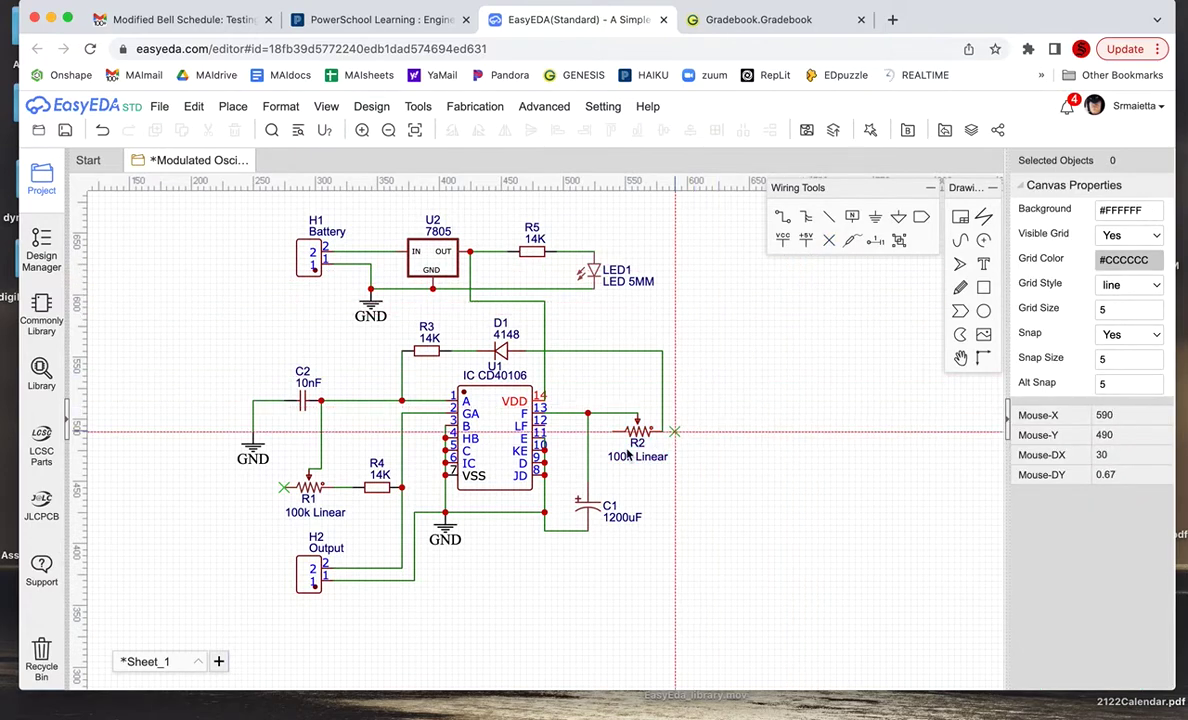
pyautogui.click(619, 436)
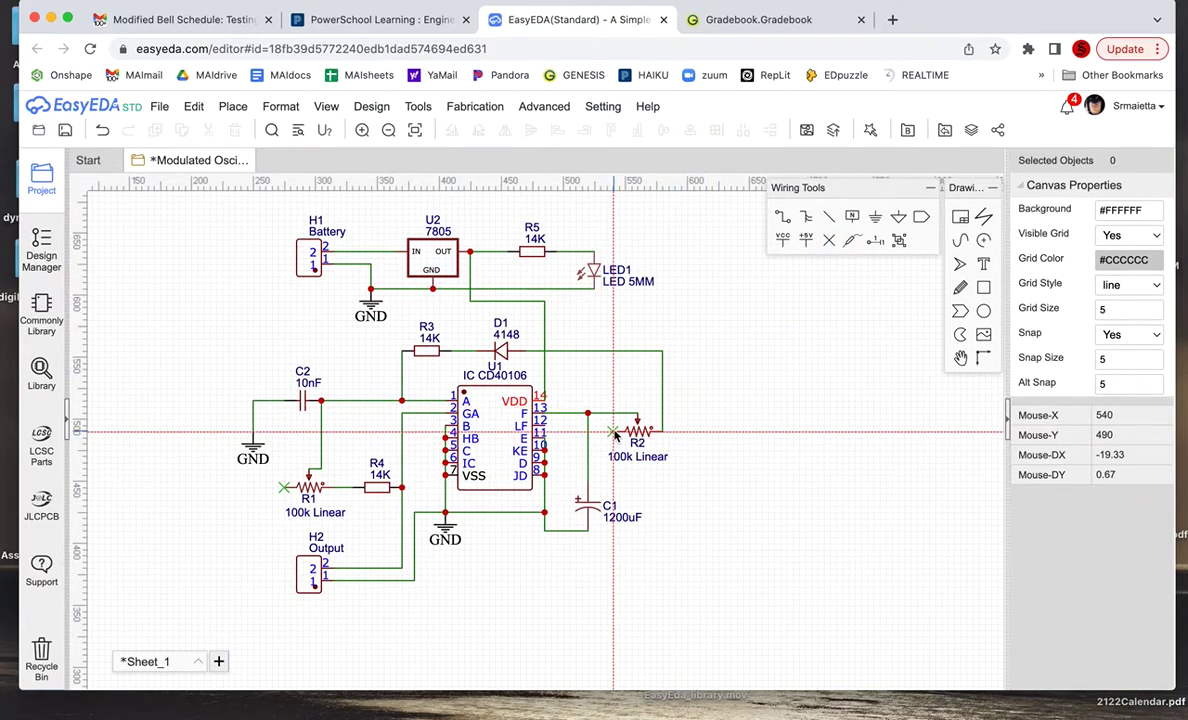
pyautogui.press('Escape')
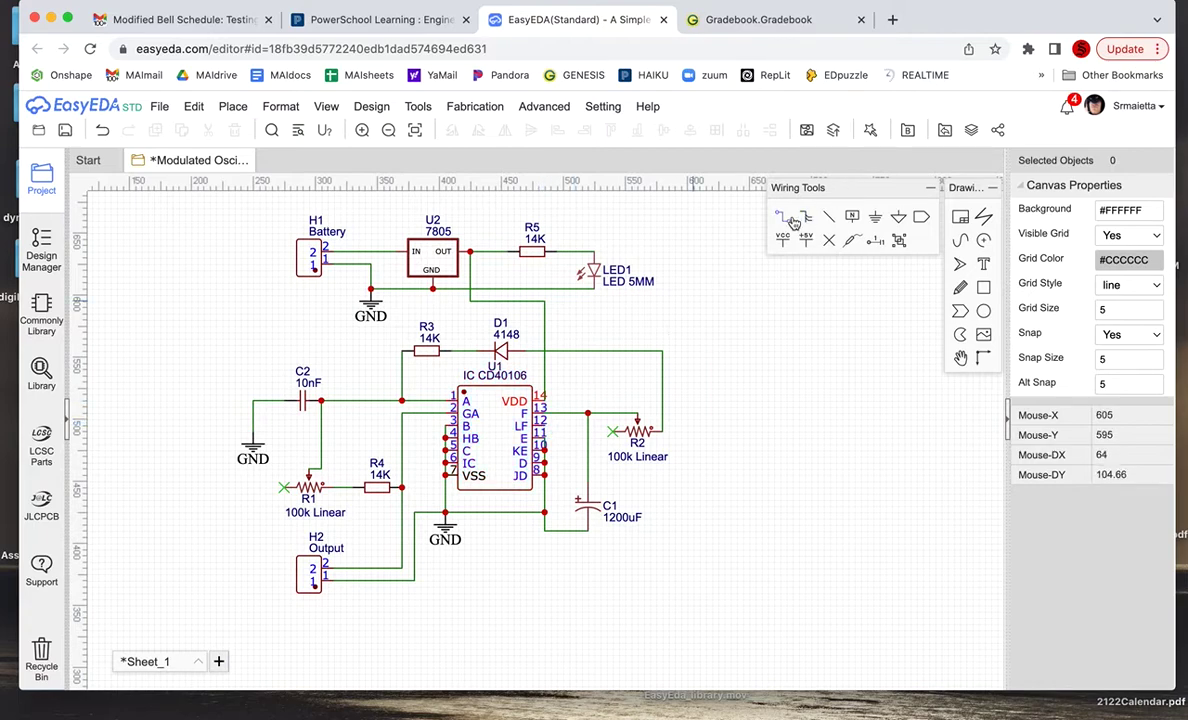
# Step: Wire U1's pin 12 up to the line joining D1 and R2
pyautogui.press('w')
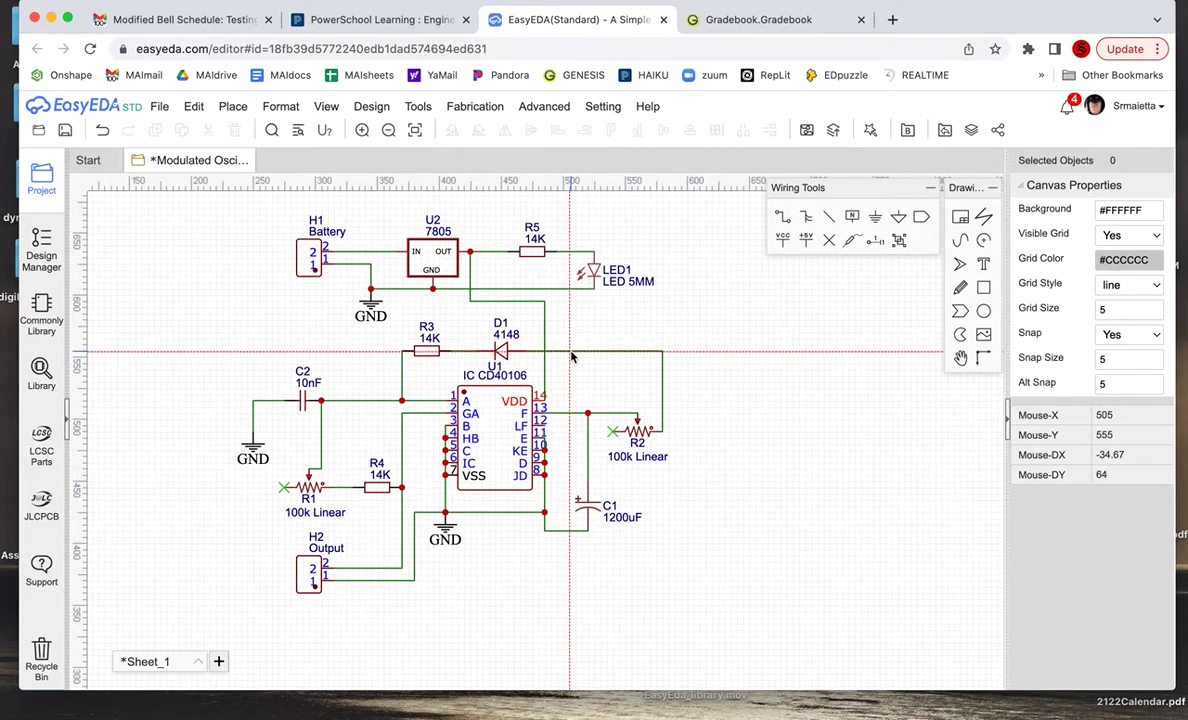
pyautogui.click(545, 427)
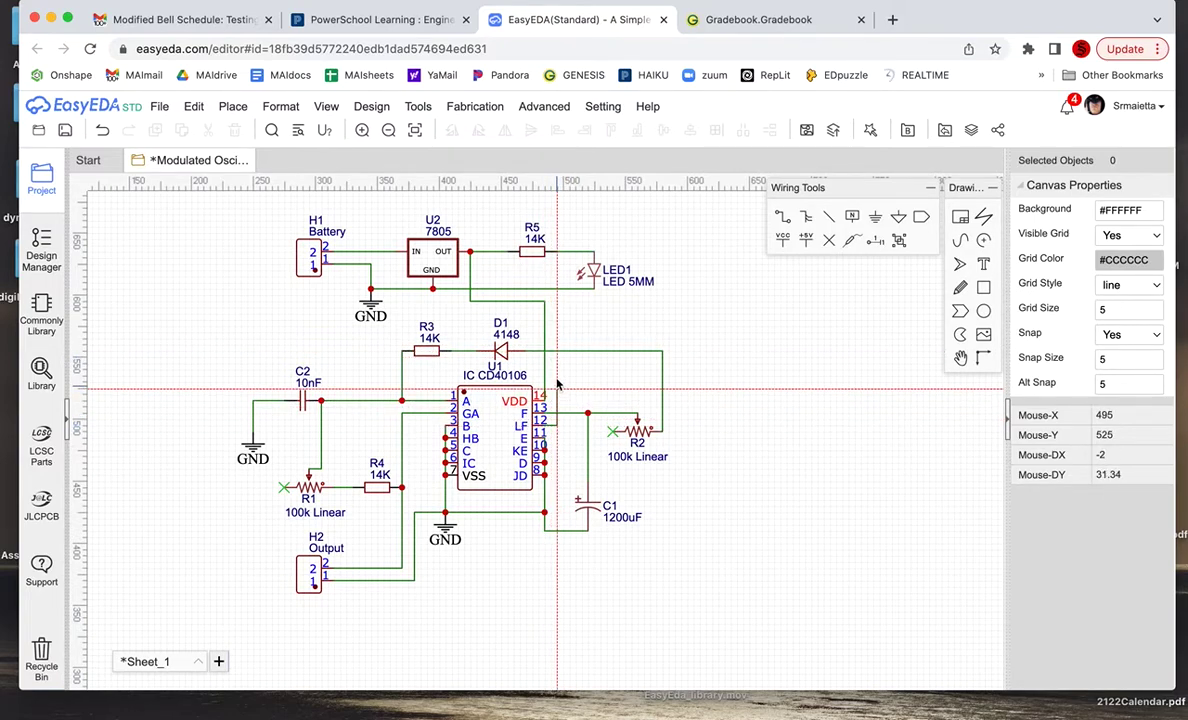
pyautogui.click(557, 352)
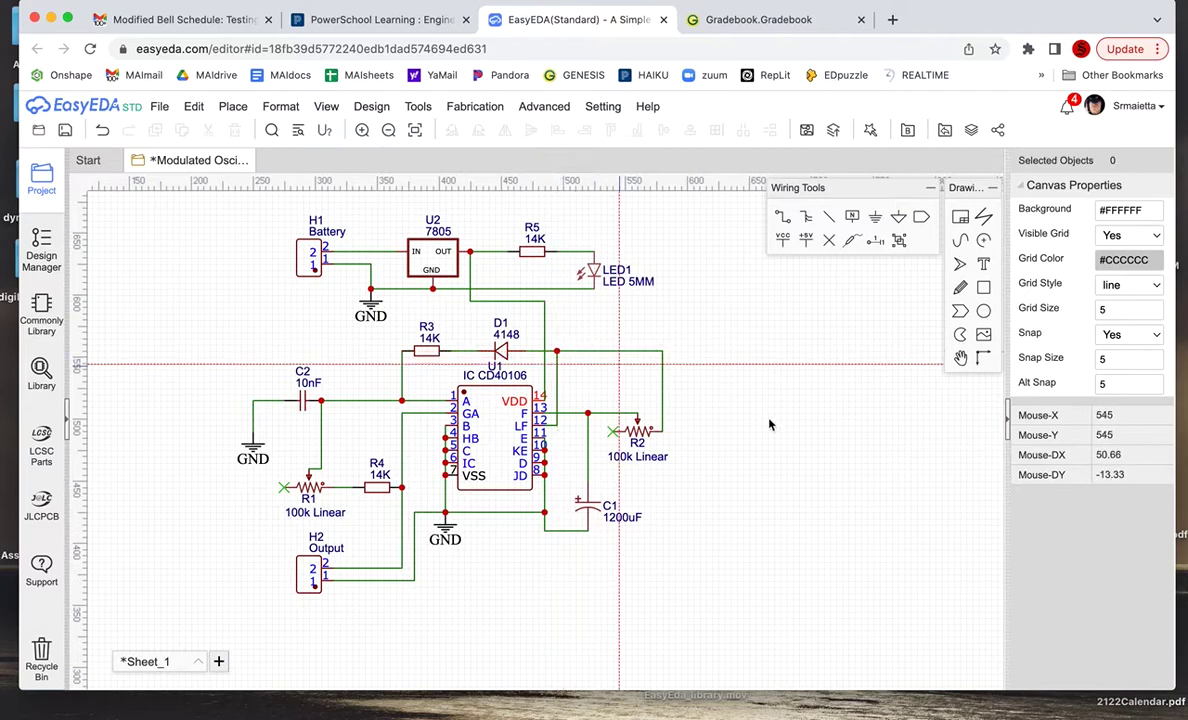
pyautogui.press('Escape')
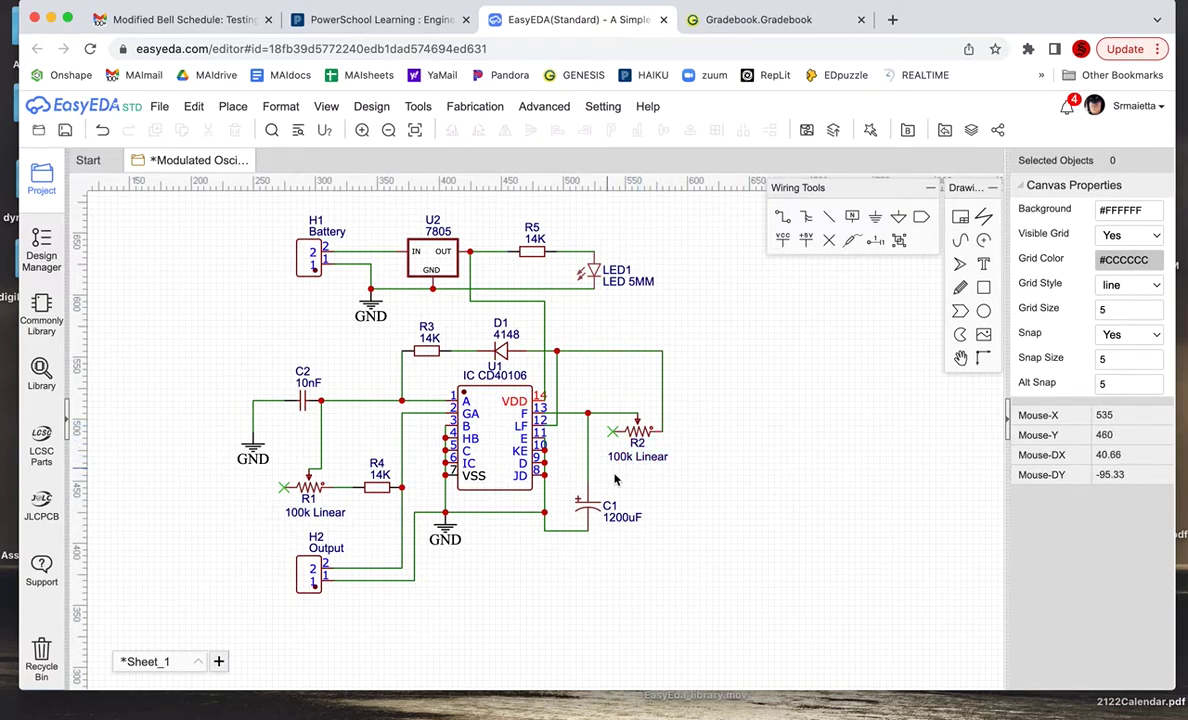
# Step: Change C1's value label to 1uF
pyautogui.click(617, 527)
pyautogui.doubleClick(617, 527)
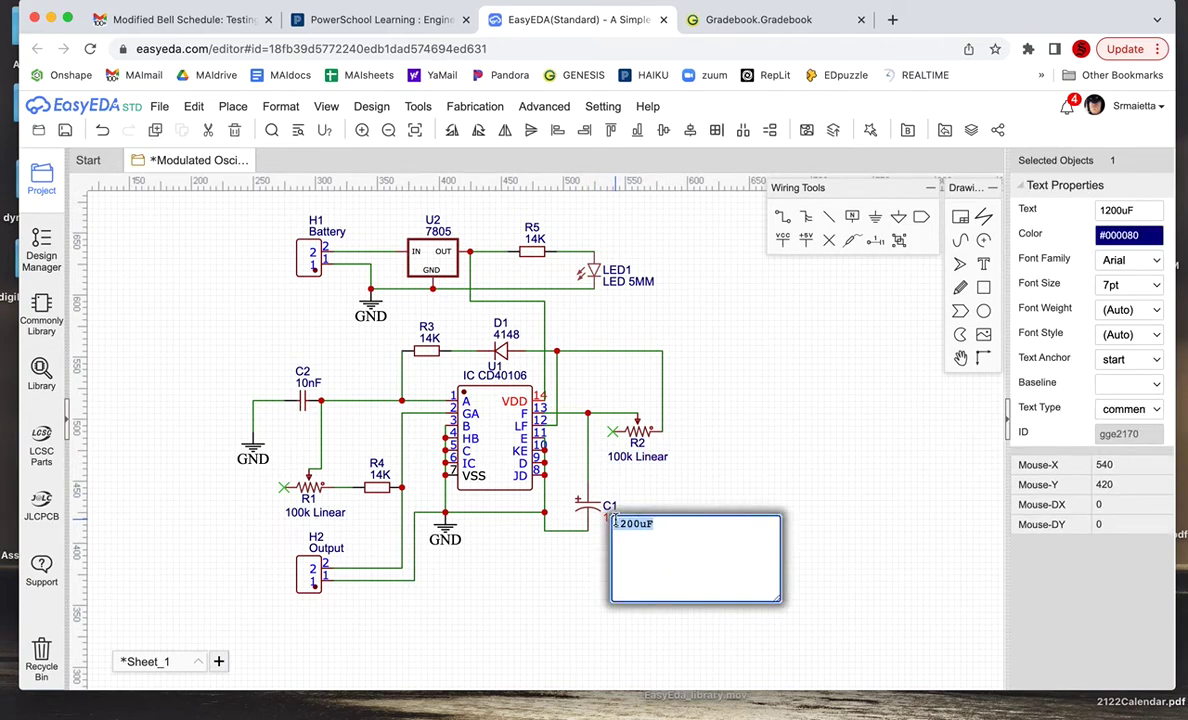
pyautogui.write('1uF')
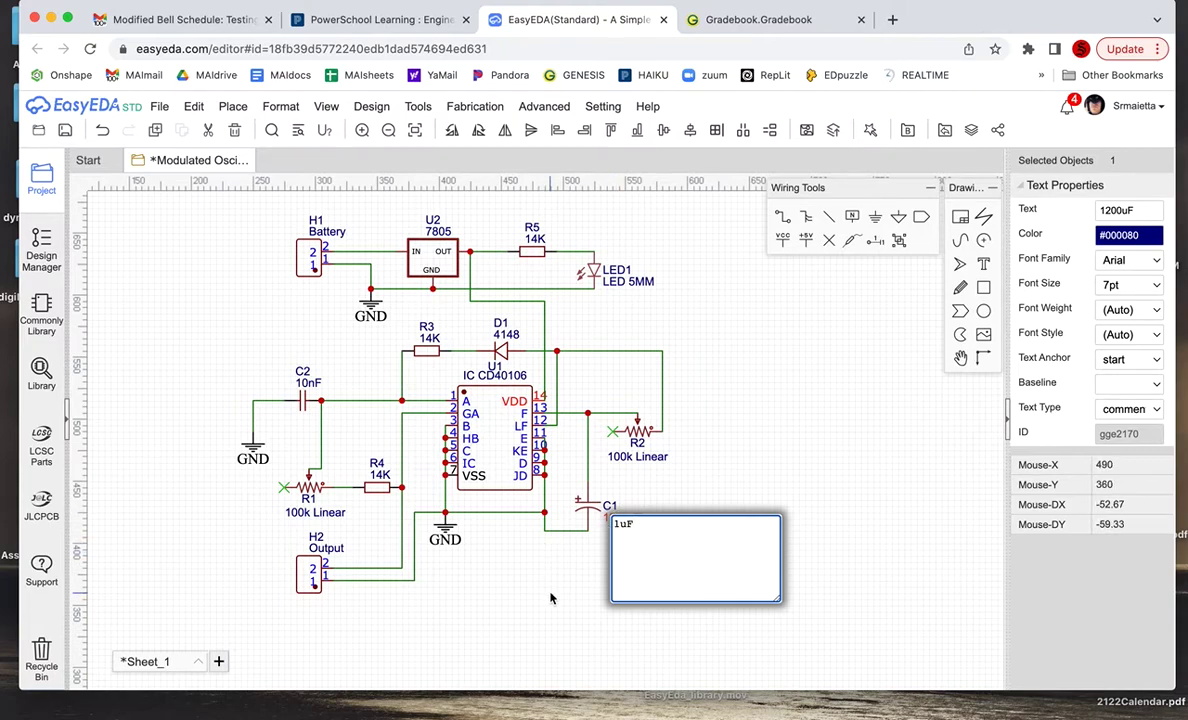
pyautogui.click(550, 598)
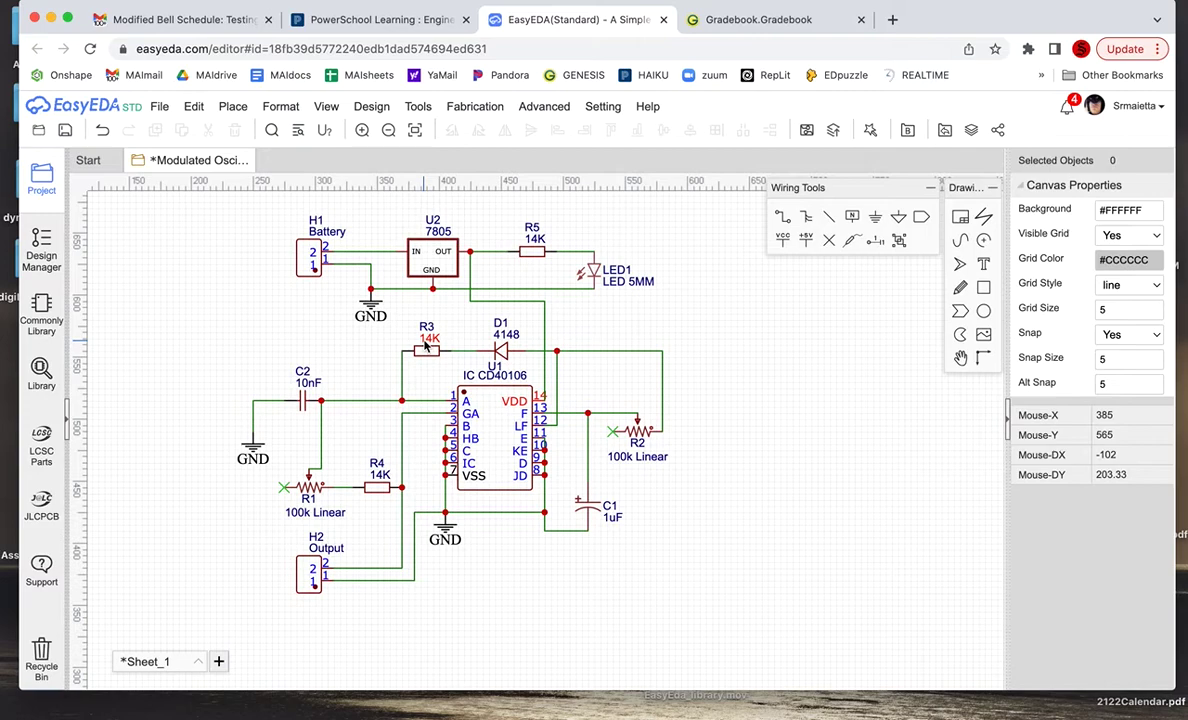
# Step: Change R3's value label to 1K
pyautogui.doubleClick(427, 341)
pyautogui.write('1K')
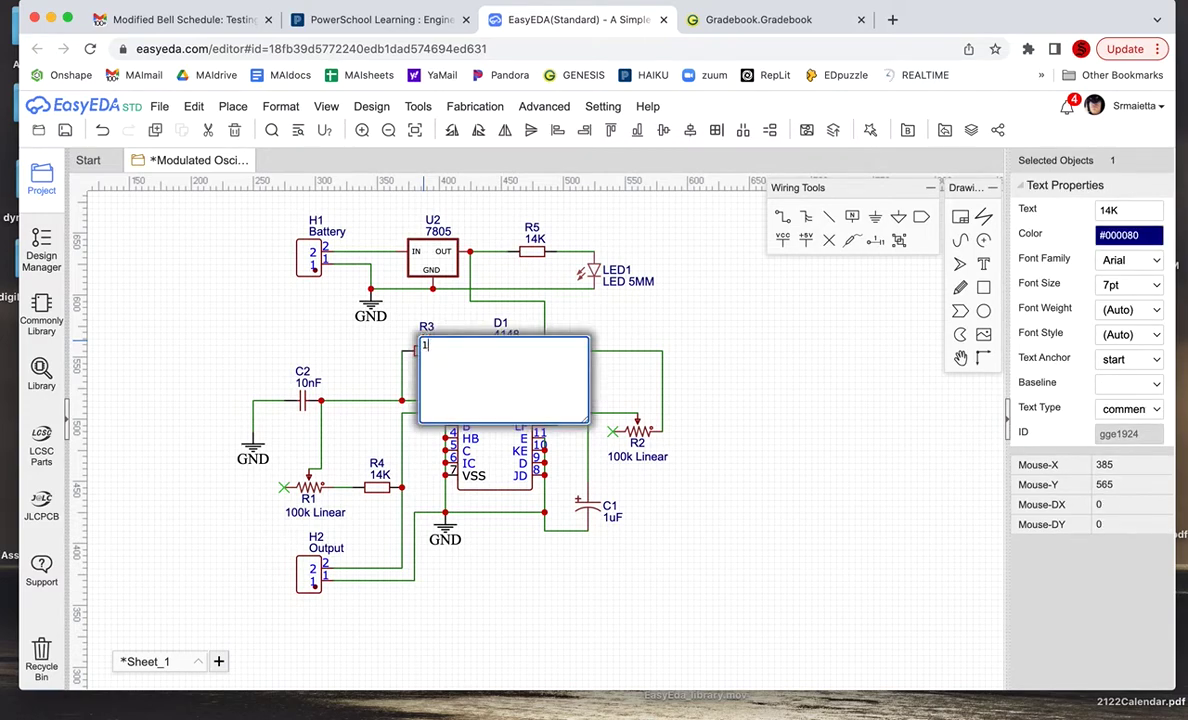
pyautogui.click(400, 320)
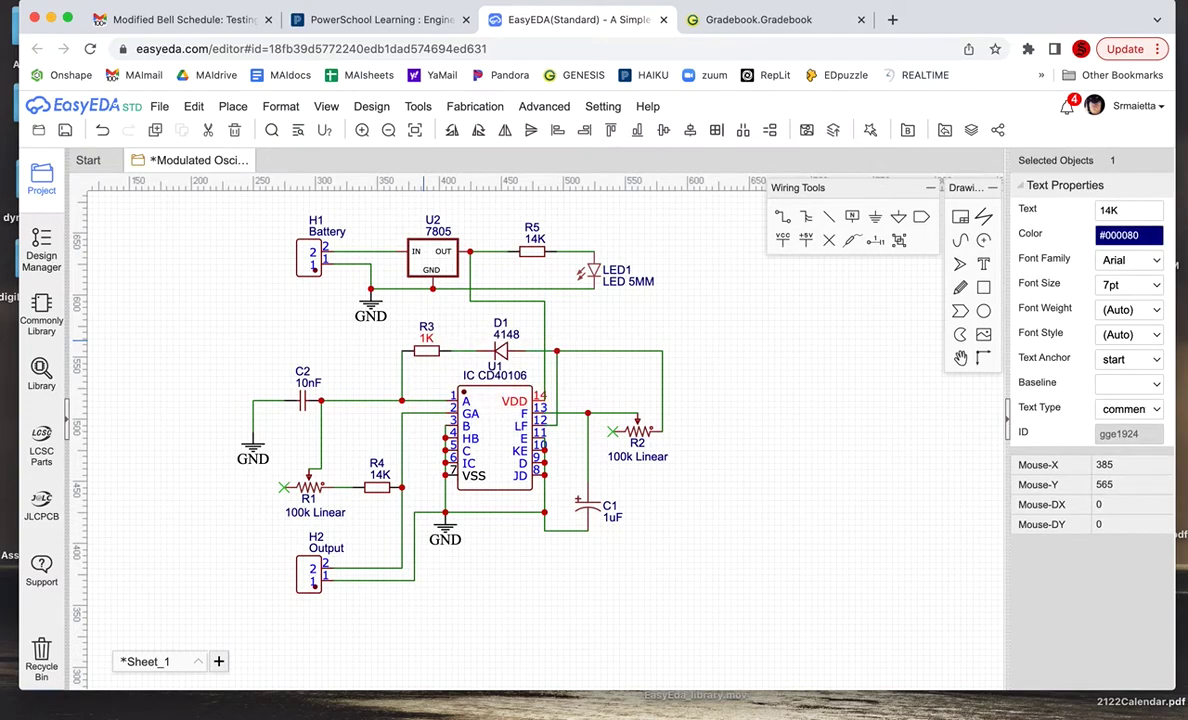
# Step: Change C2's value label to .01uF
pyautogui.doubleClick(310, 392)
pyautogui.write('.0')
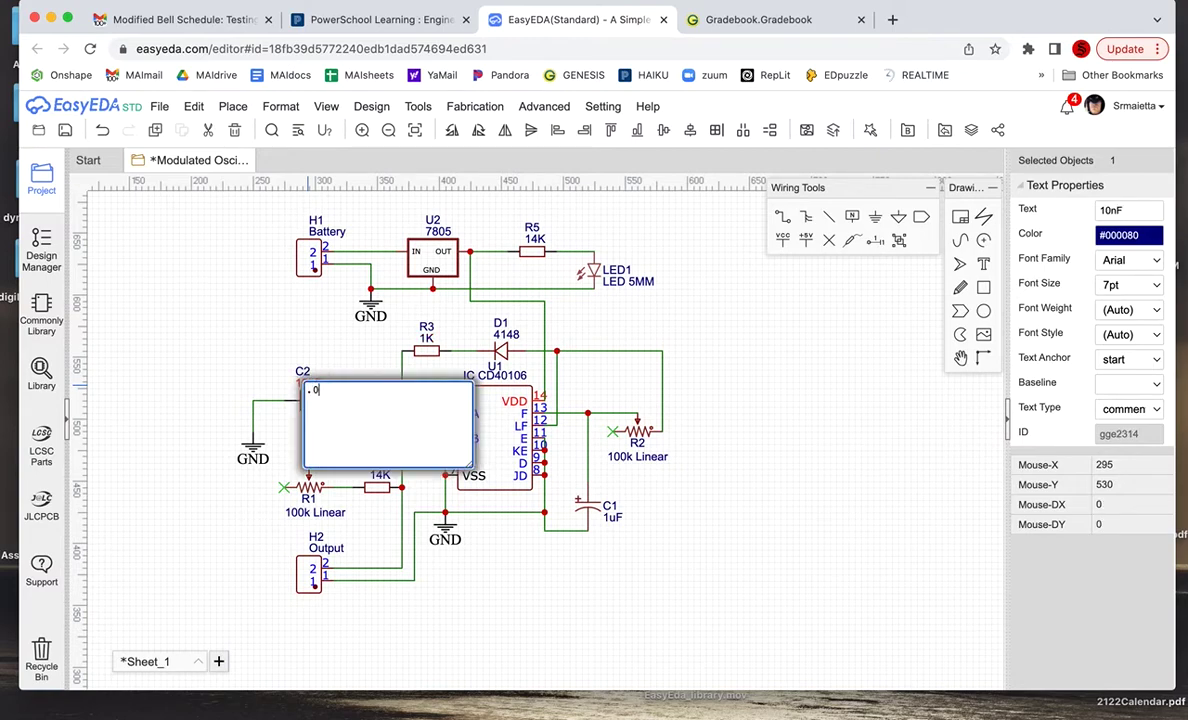
pyautogui.write('1uF')
pyautogui.click(180, 357)
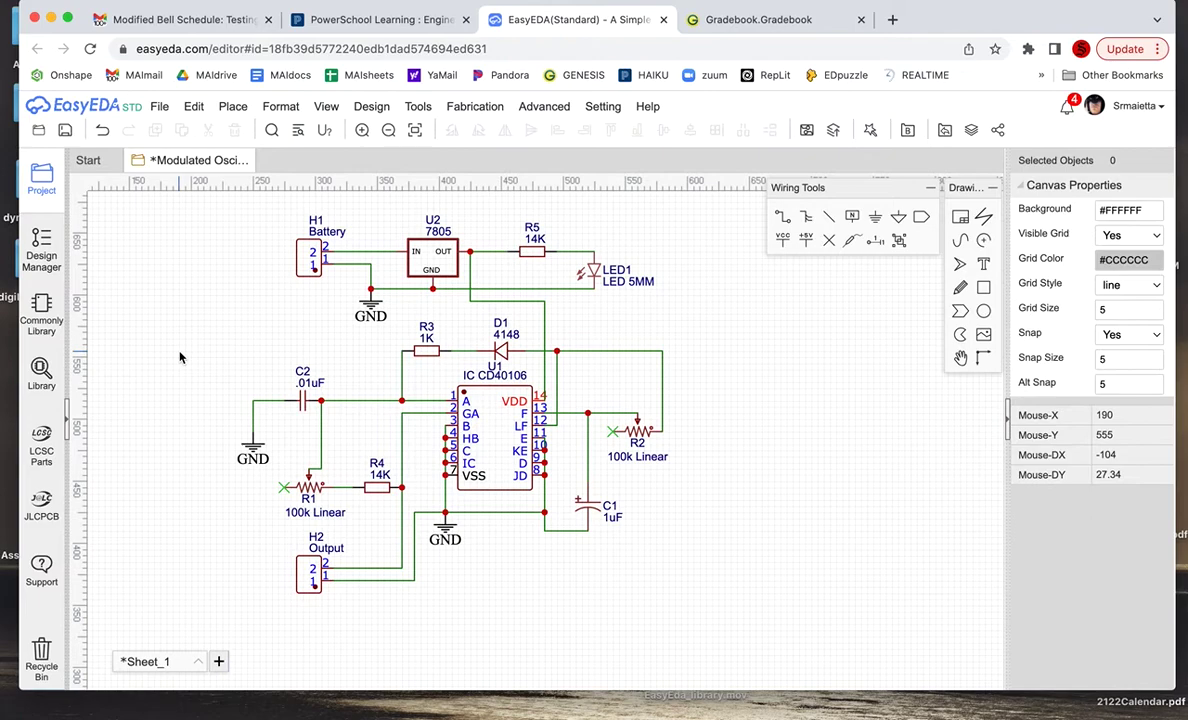
# Step: Change R4's value label to 1K
pyautogui.doubleClick(380, 478)
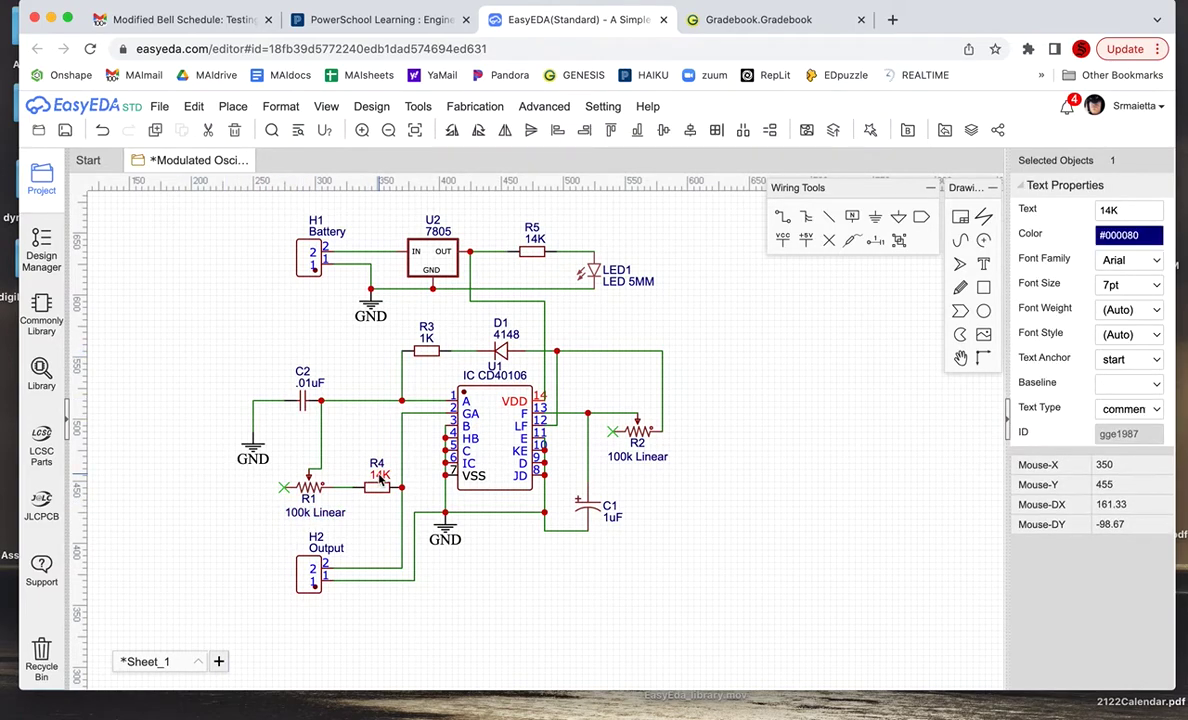
pyautogui.write('1K')
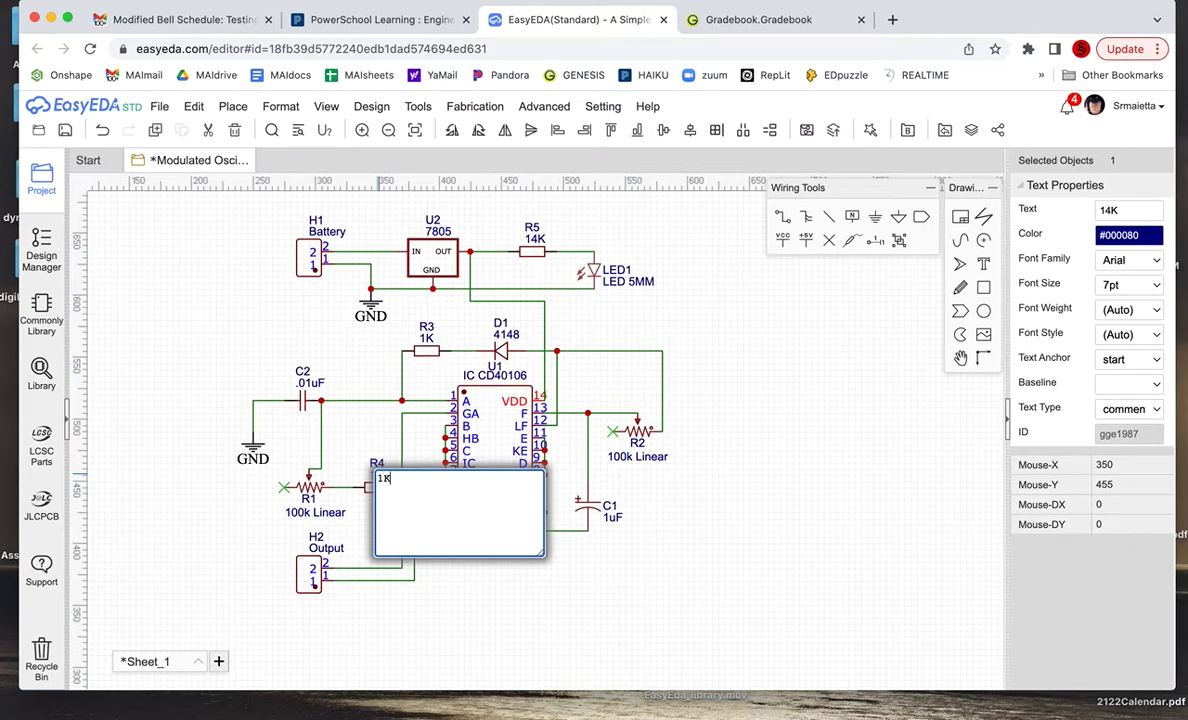
pyautogui.press('Return')
pyautogui.click(212, 541)
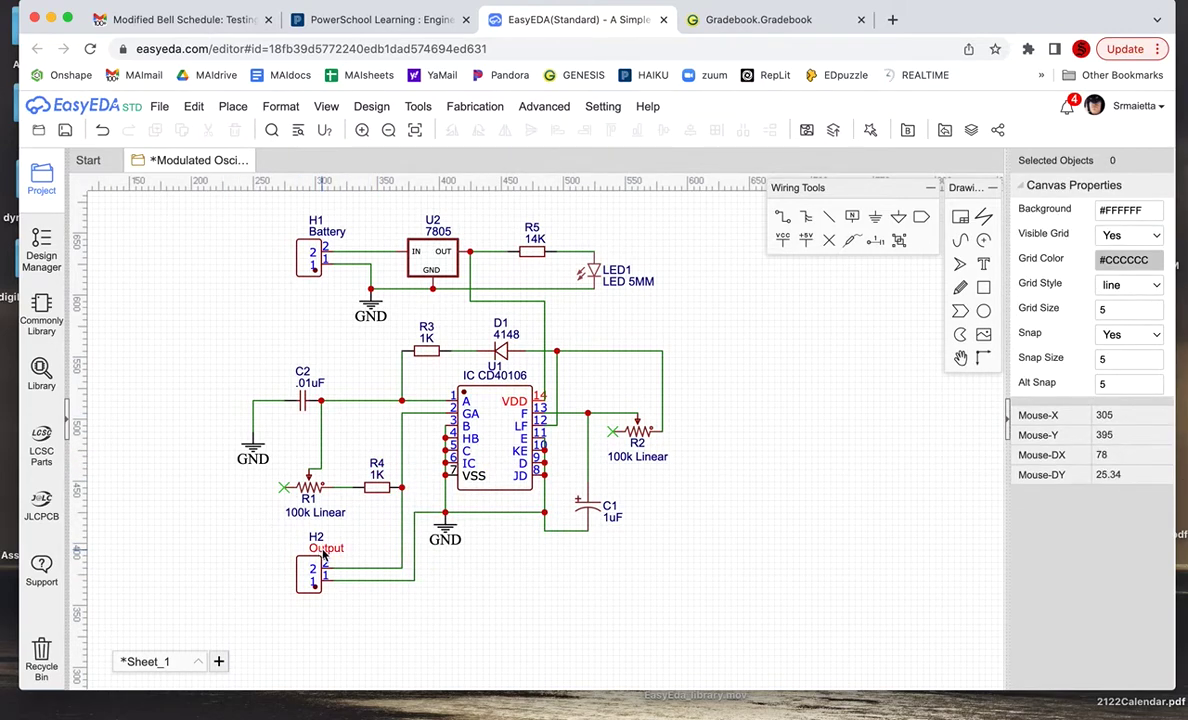
# Step: Shift the H2 and Output labels slightly left so they sit centred above the output connector
pyautogui.click(306, 550)
pyautogui.moveTo(316, 537); pyautogui.dragTo(309, 537)
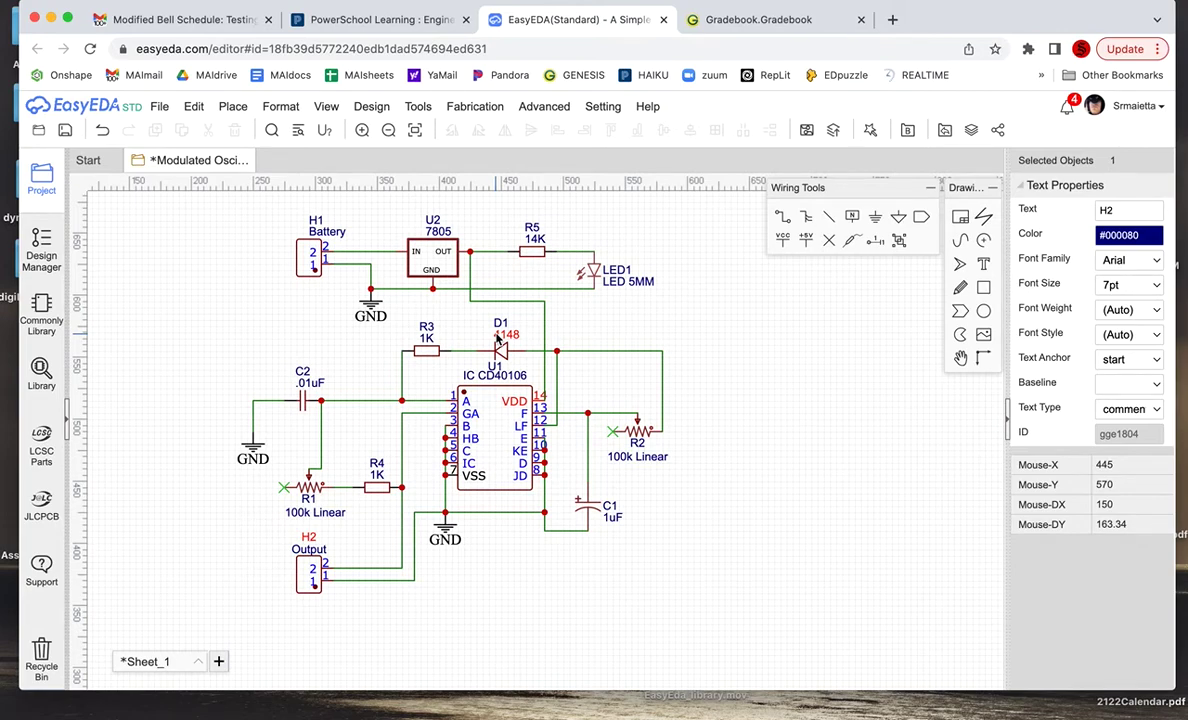
# Step: Change R5's value label to 1.5k
pyautogui.doubleClick(536, 243)
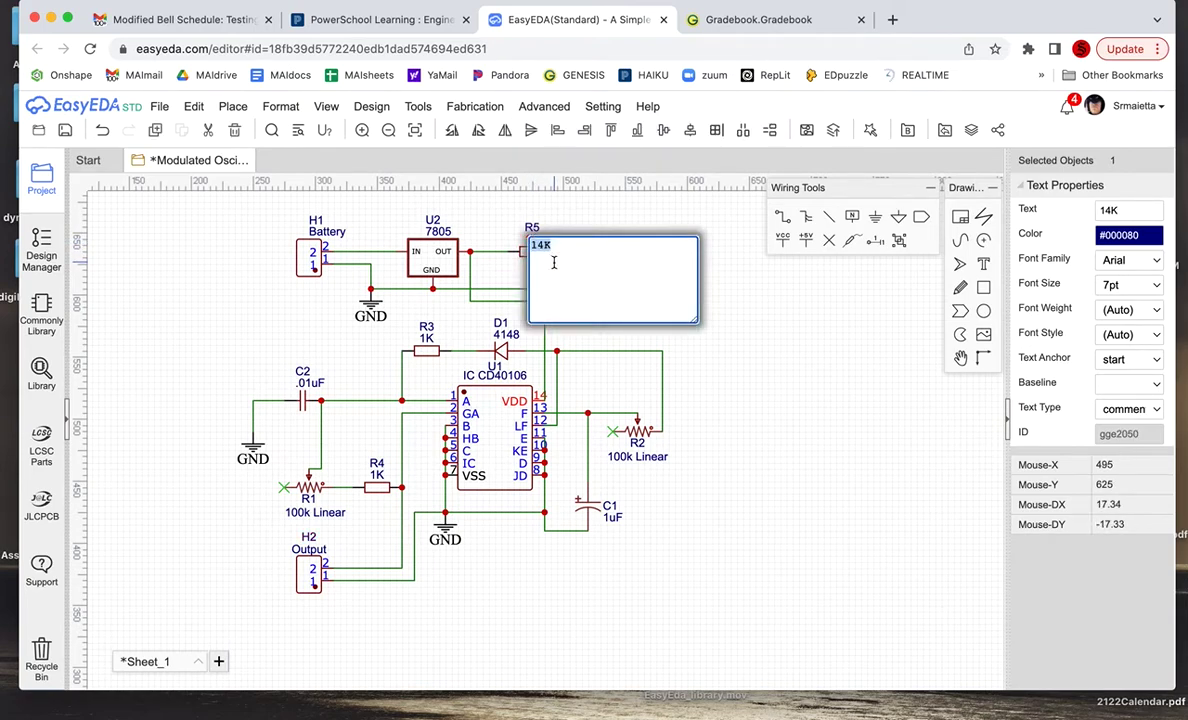
pyautogui.write('1.5k')
pyautogui.press('Return')
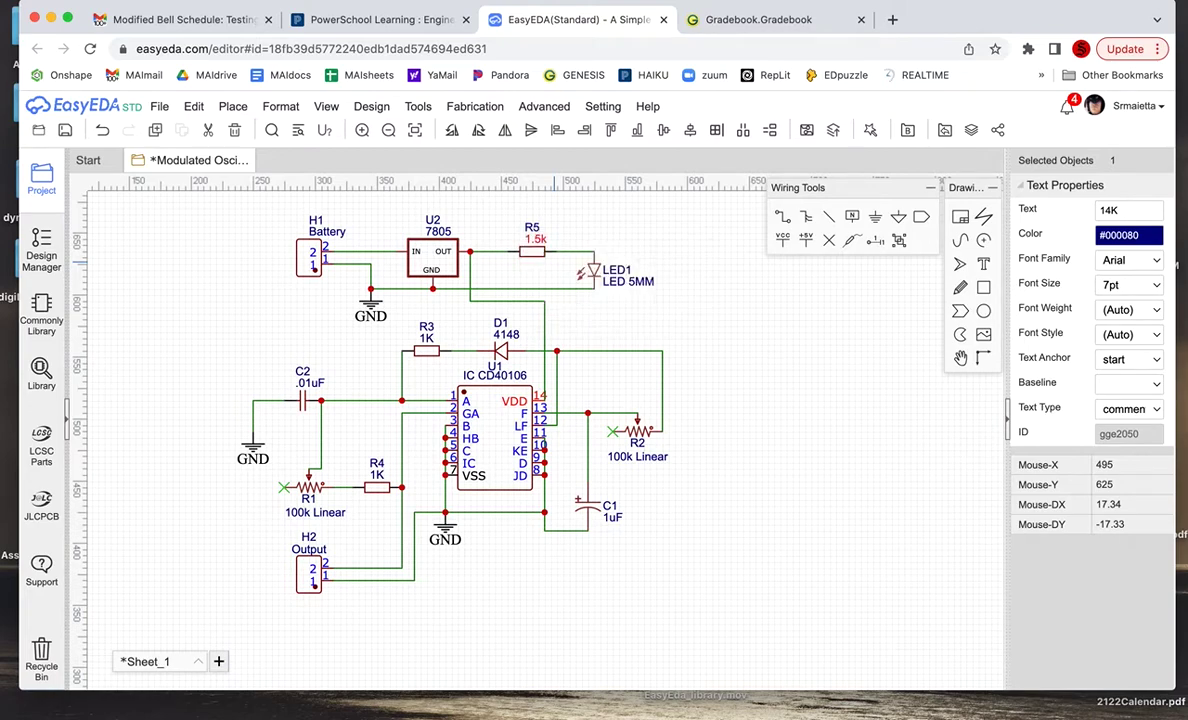
pyautogui.click(614, 245)
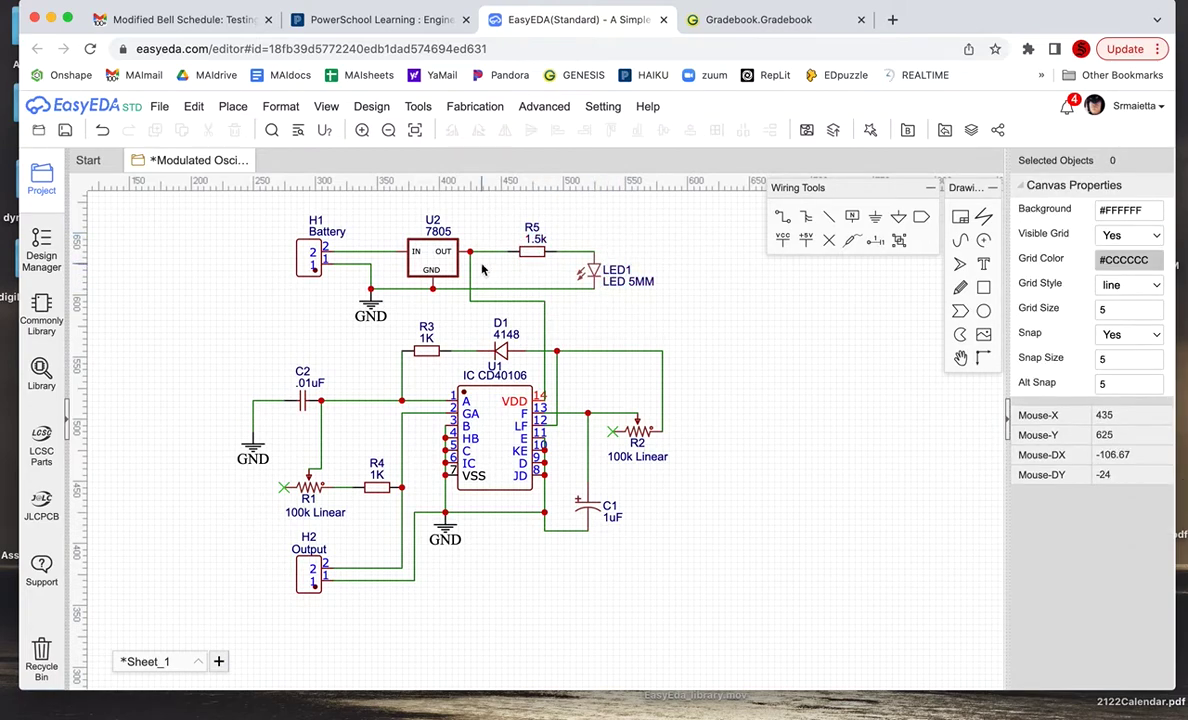
# Step: Extend H1's label to "Battery 9v" and shift it and the H1 designator left to centre them above the connector
pyautogui.doubleClick(314, 233)
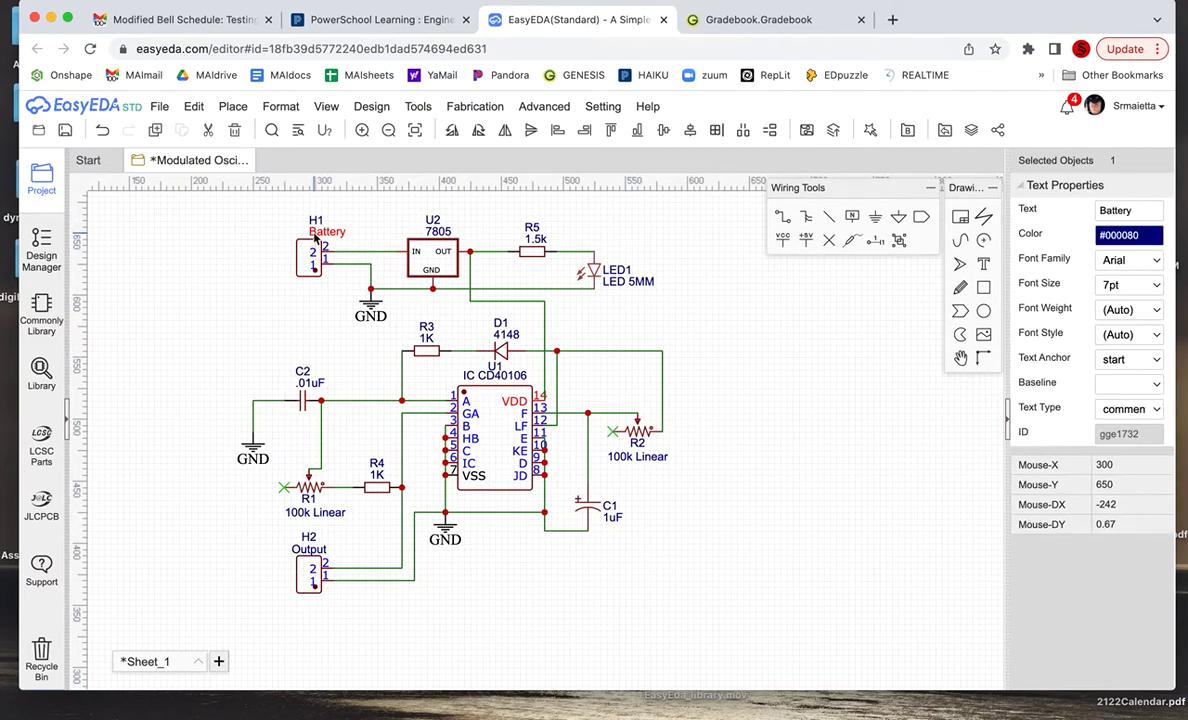
pyautogui.click(366, 238)
pyautogui.write('9v')
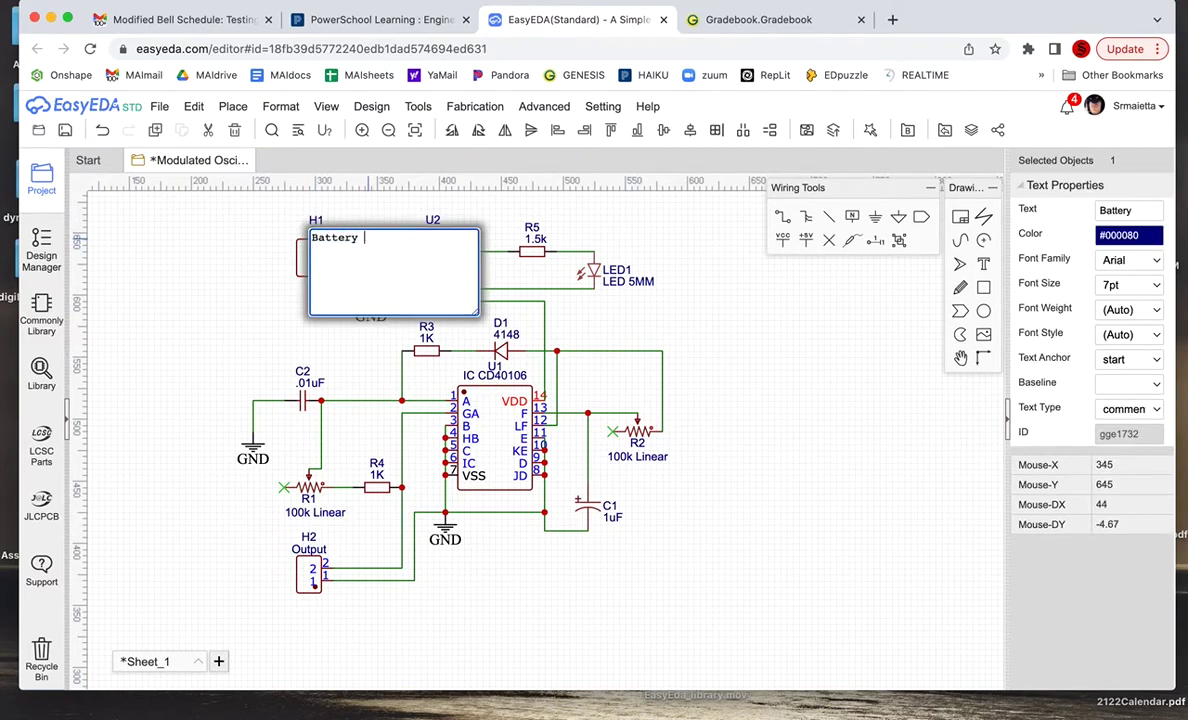
pyautogui.click(156, 299)
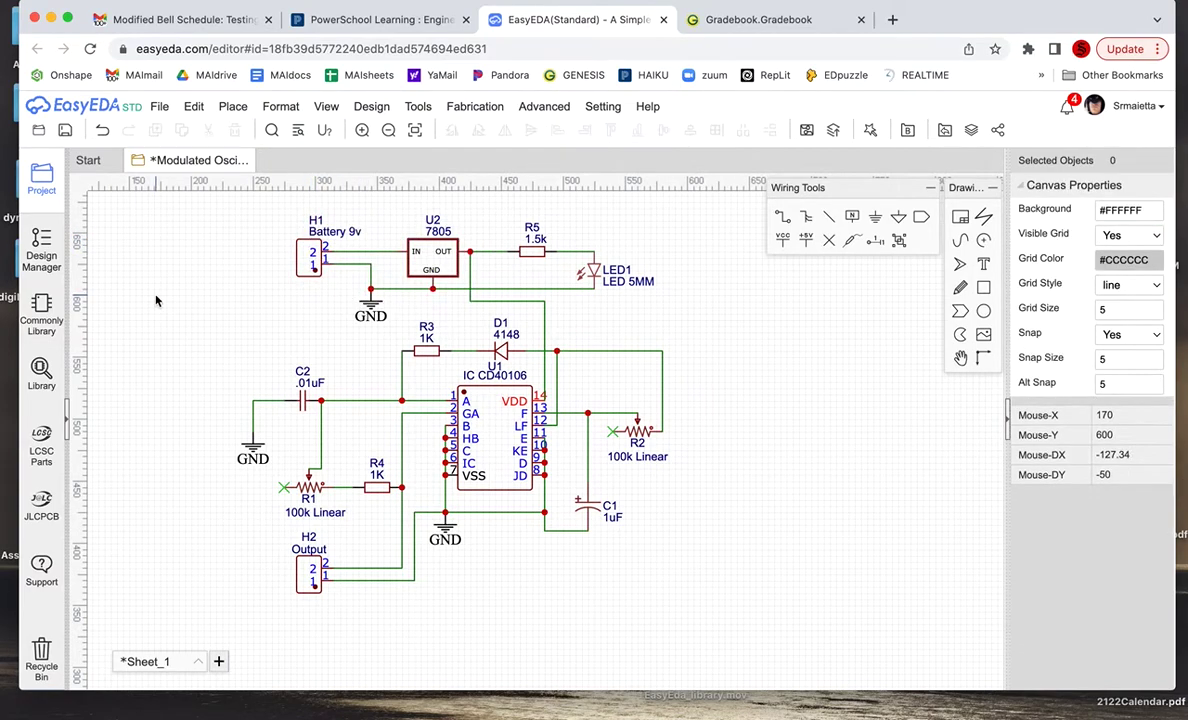
pyautogui.click(300, 236)
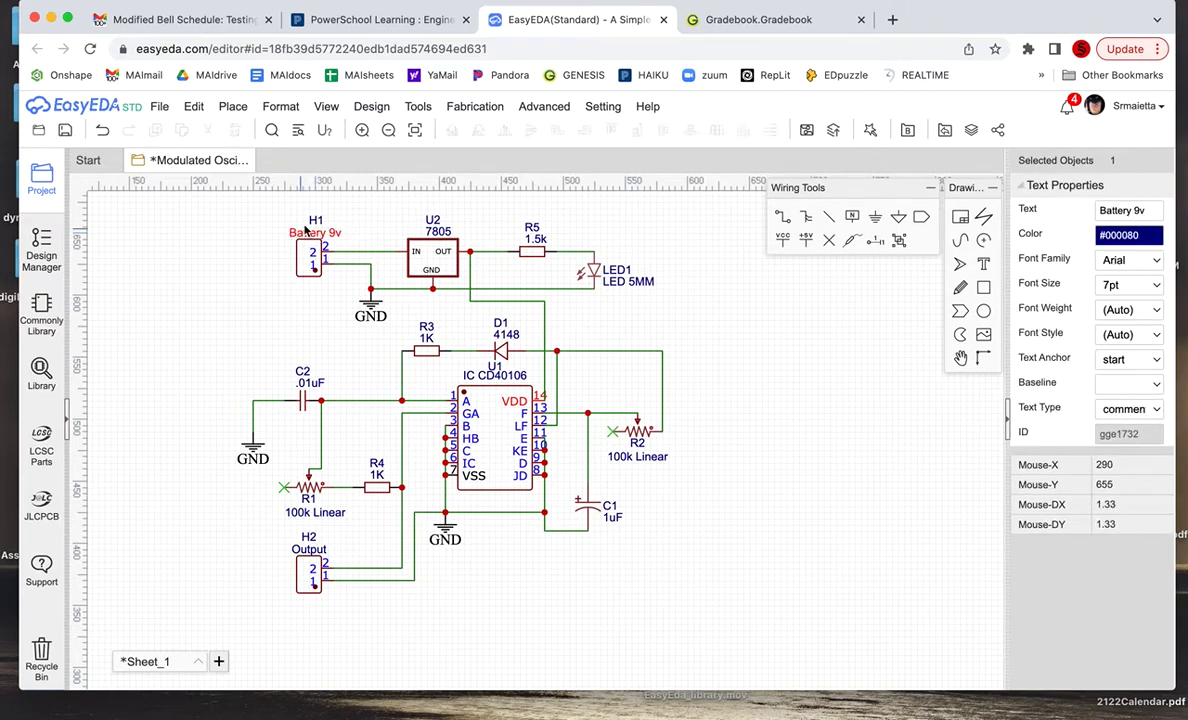
pyautogui.click(309, 222)
pyautogui.click(230, 293)
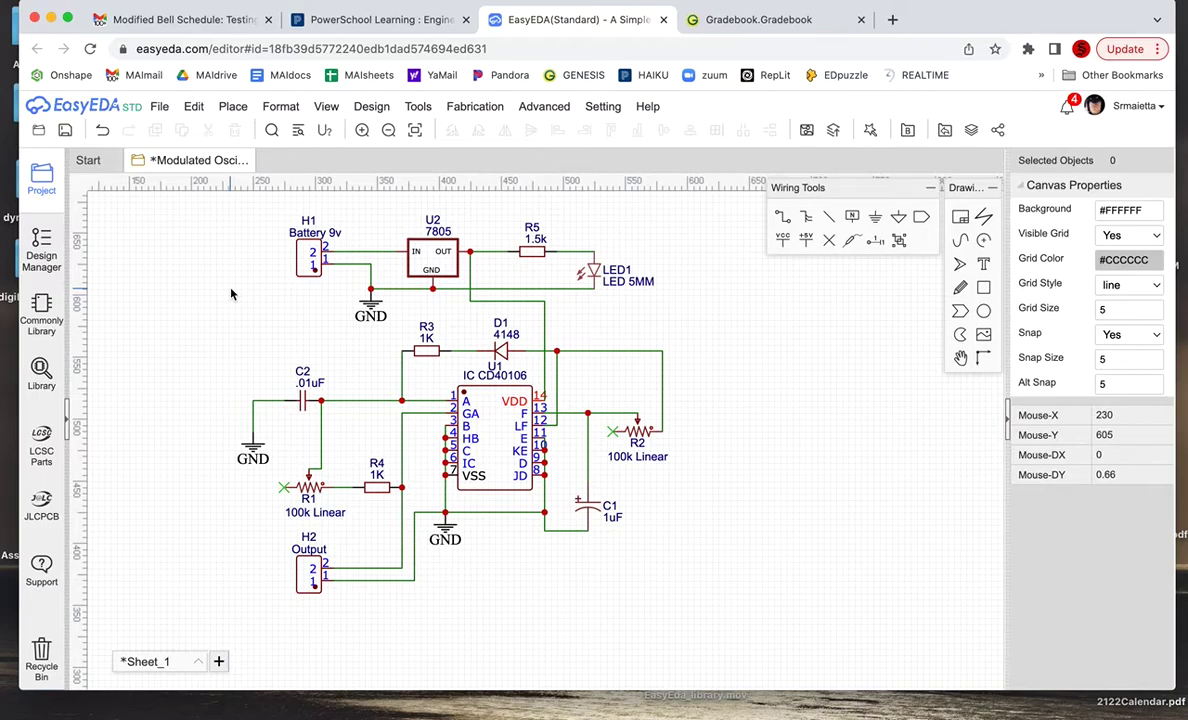
# Step: Save the Modulated Oscillator schematic
pyautogui.scroll(-5, 230, 293)
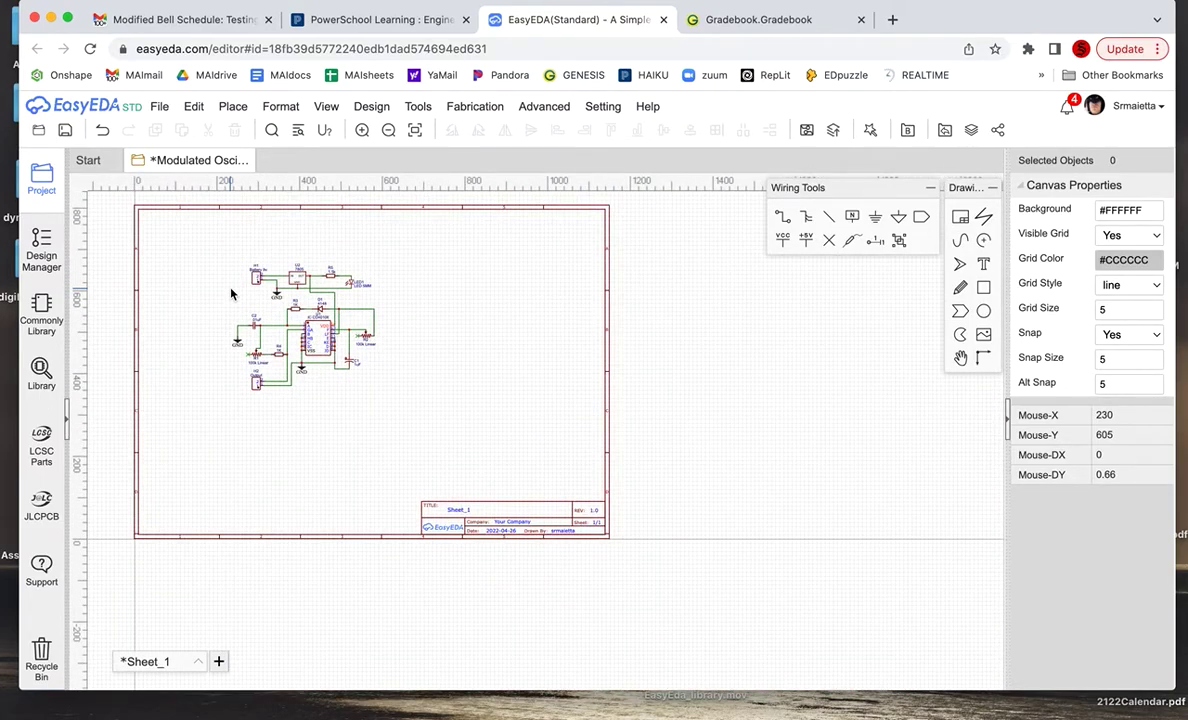
pyautogui.scroll(1, 230, 293)
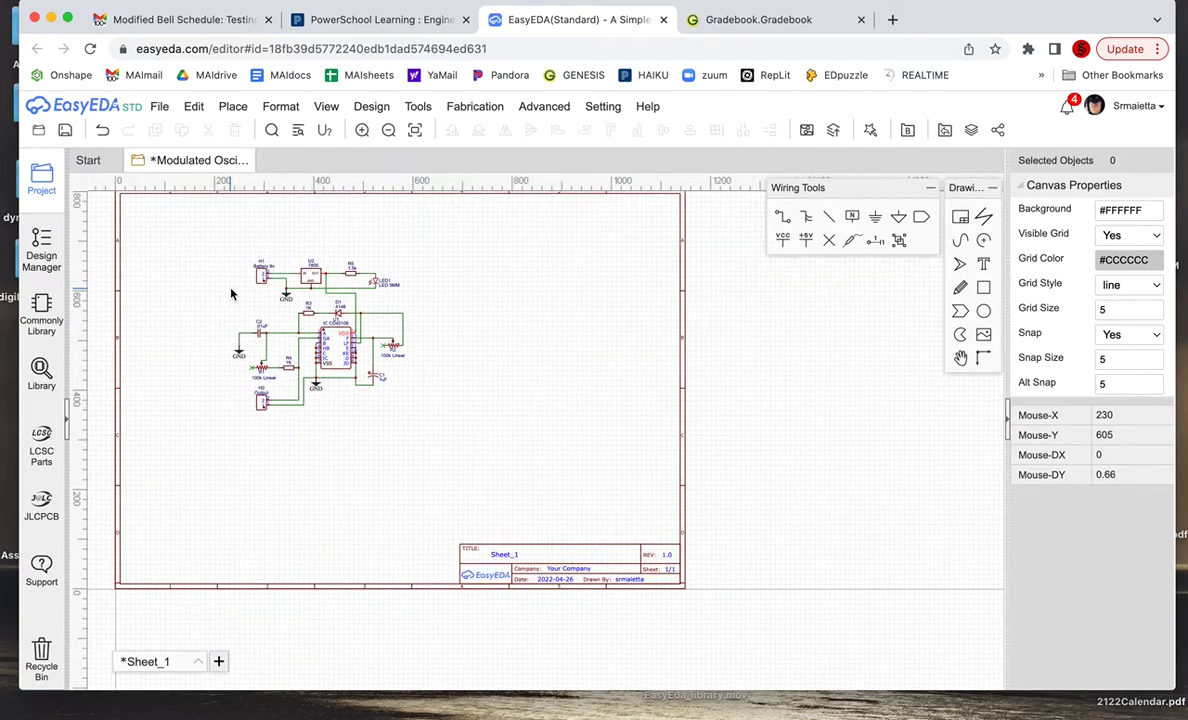
pyautogui.click(159, 106)
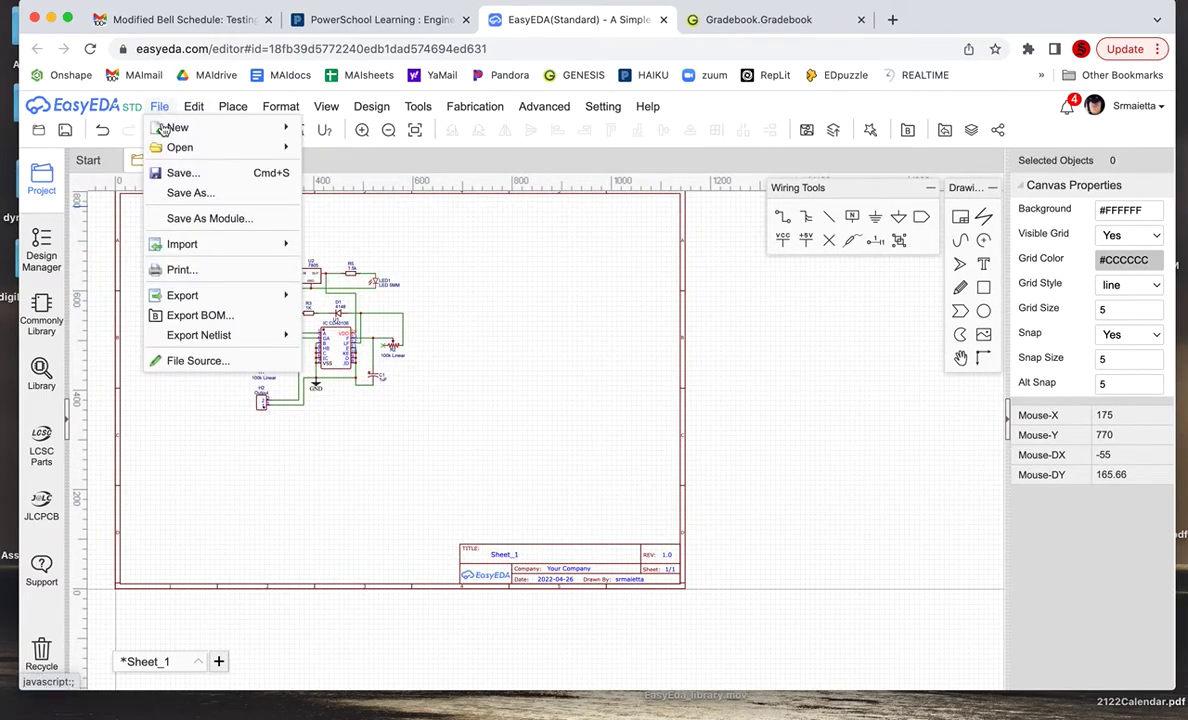
pyautogui.click(175, 174)
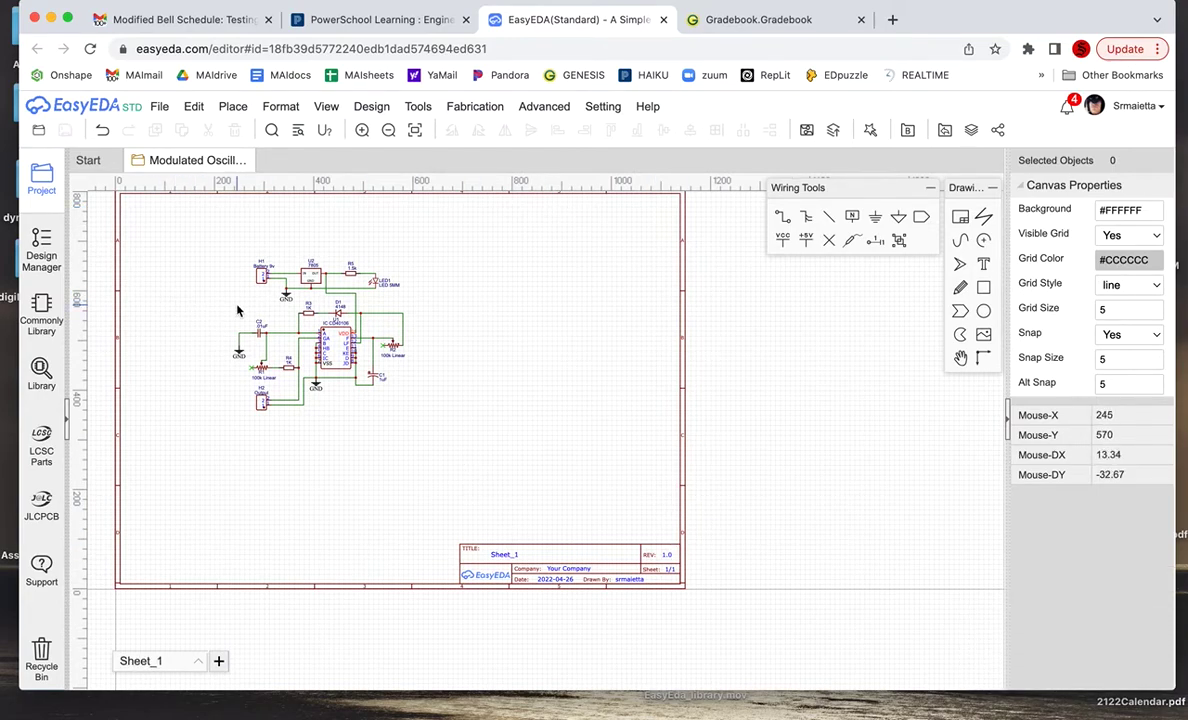
pyautogui.scroll(4, 238, 311)
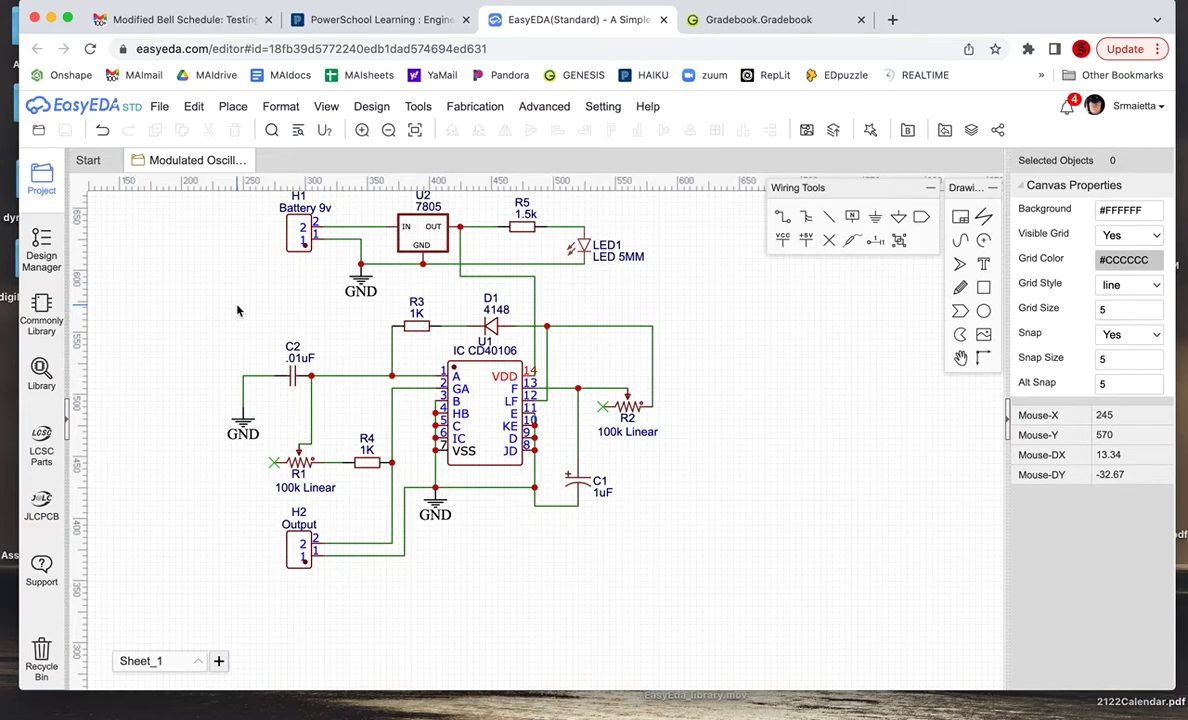
pyautogui.scroll(-1, 238, 311)
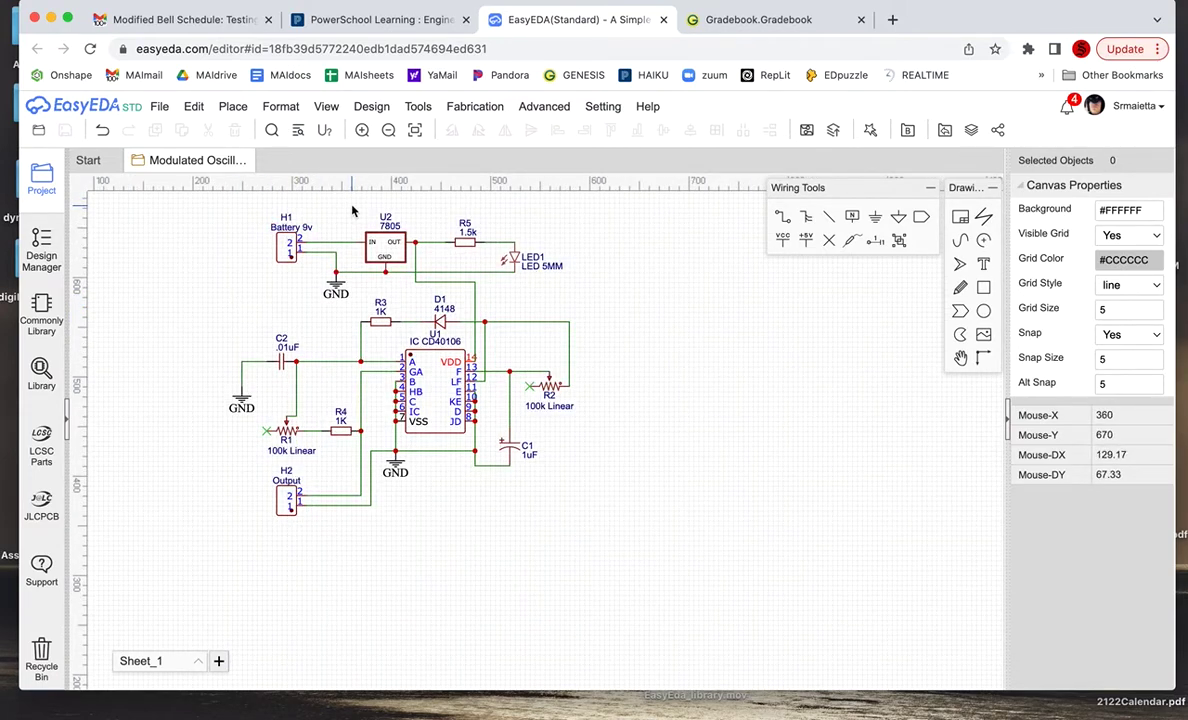
pyautogui.scroll(1, 352, 211)
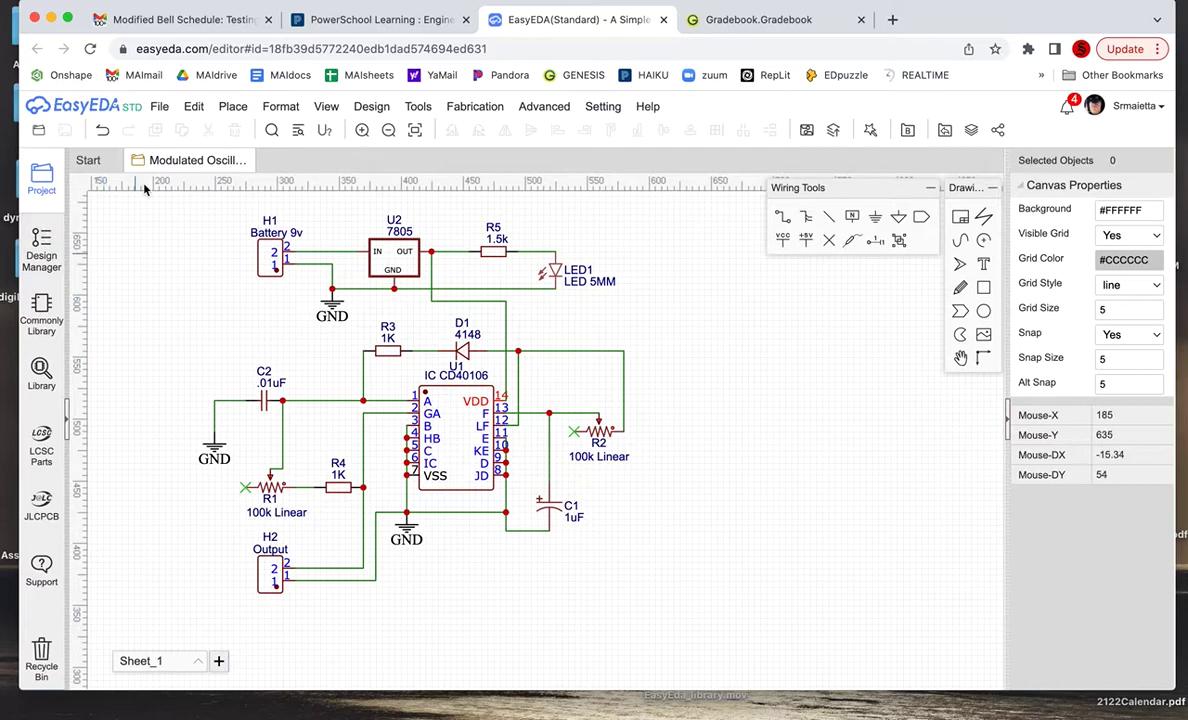
# Step: Expand the project list from the start page and open Sheet_1 of the Modulated Oscillator project
pyautogui.click(90, 161)
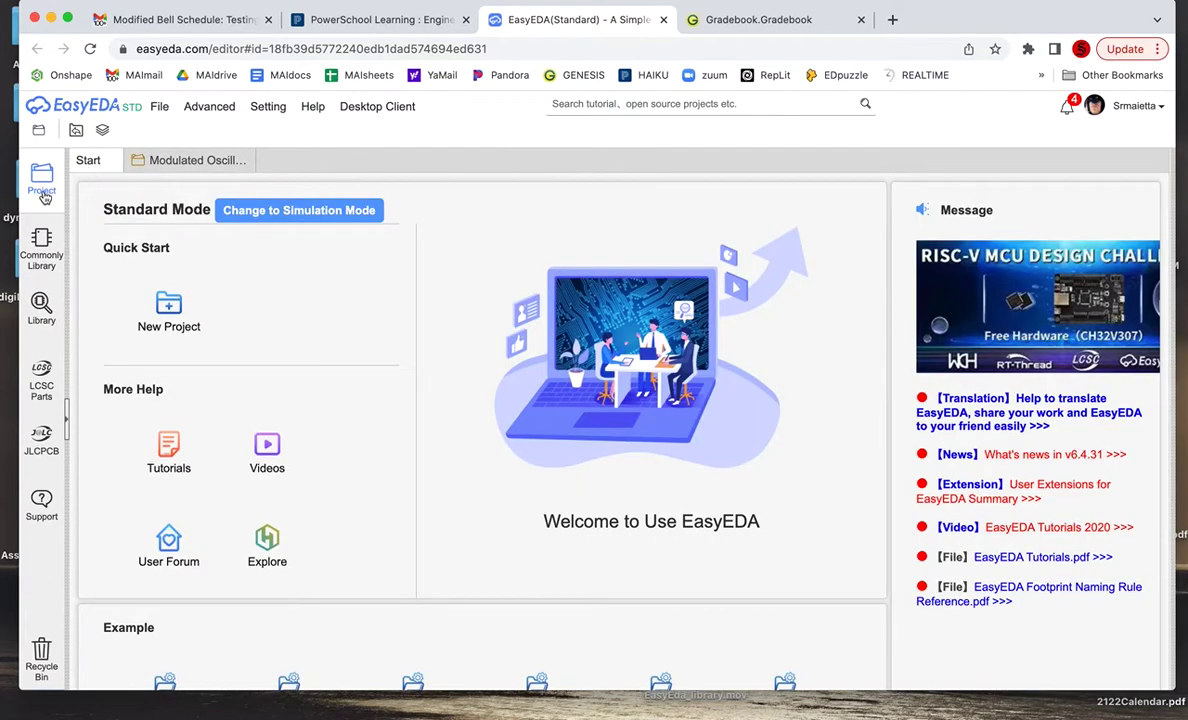
pyautogui.click(63, 420)
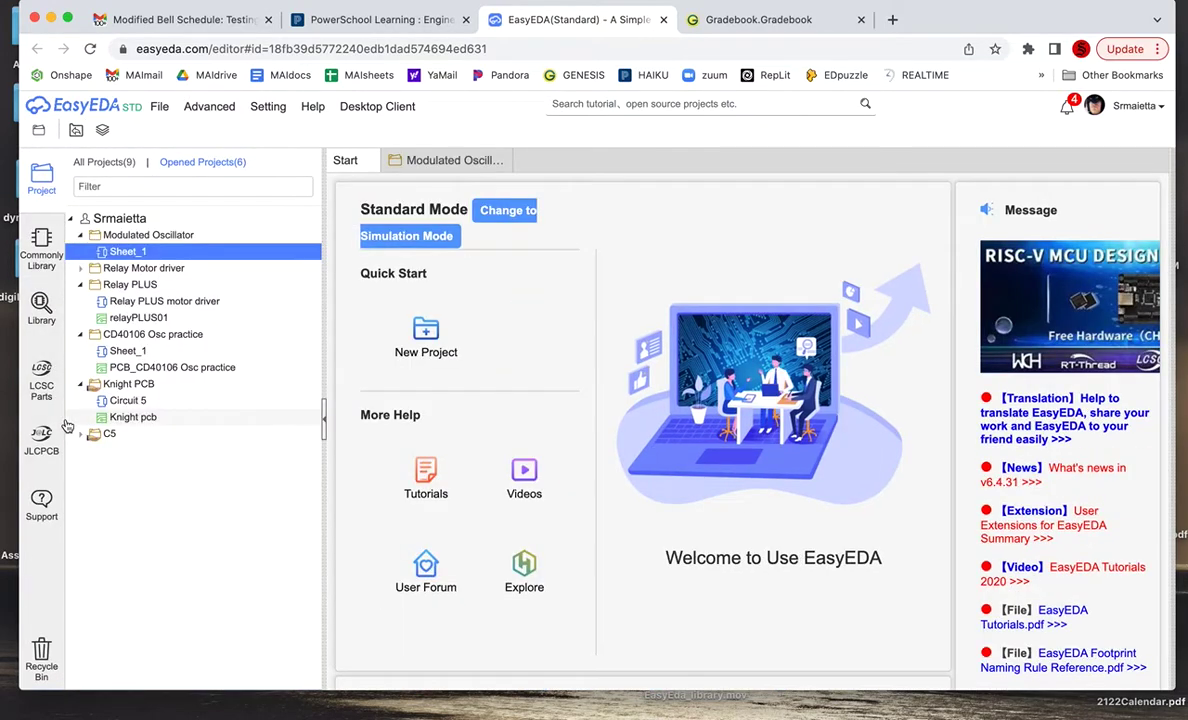
pyautogui.doubleClick(122, 254)
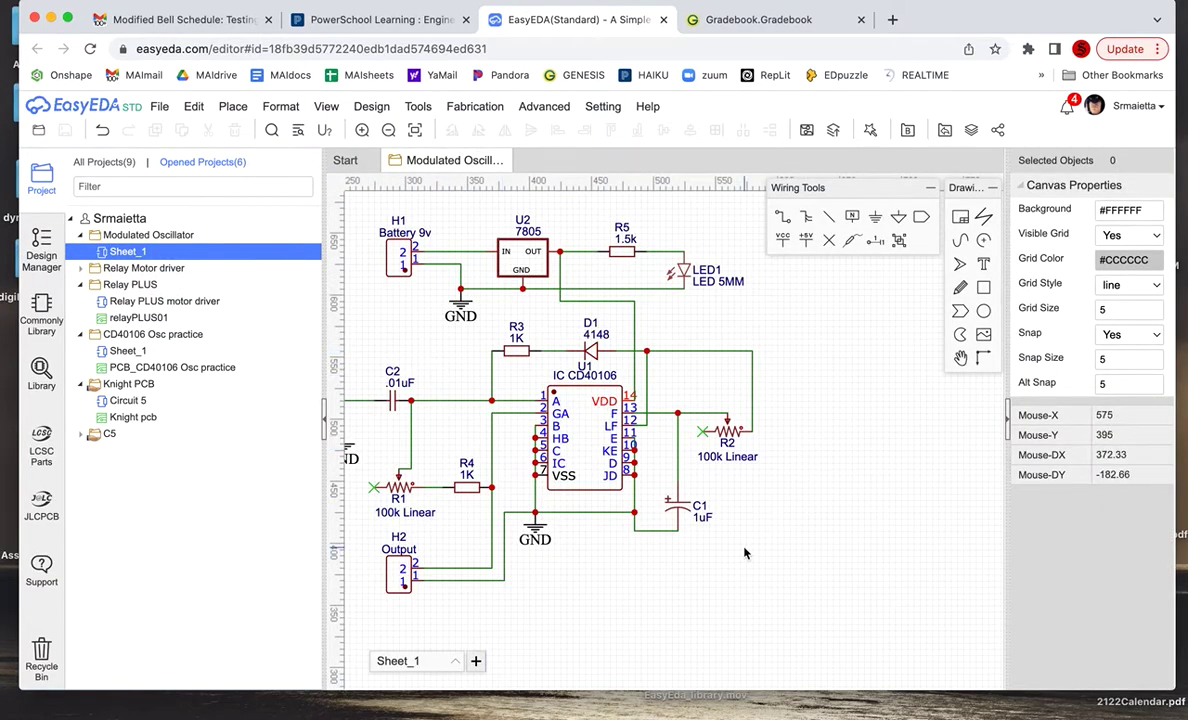
pyautogui.moveTo(744, 553); pyautogui.dragTo(866, 606)
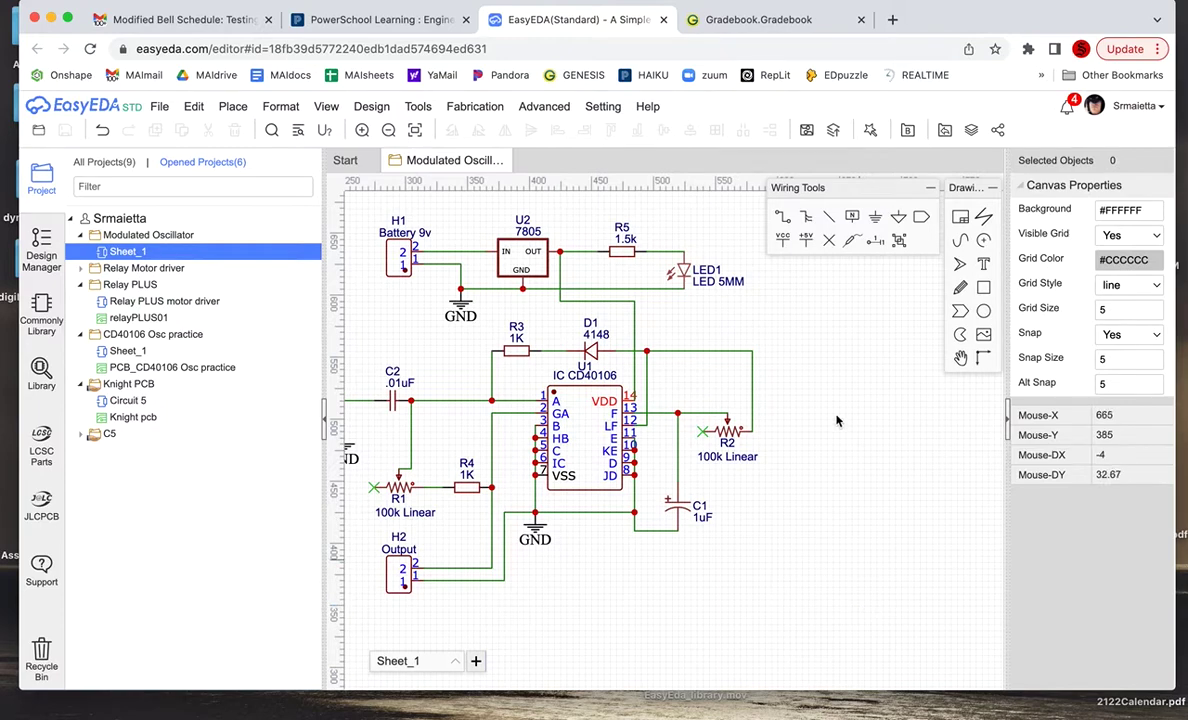